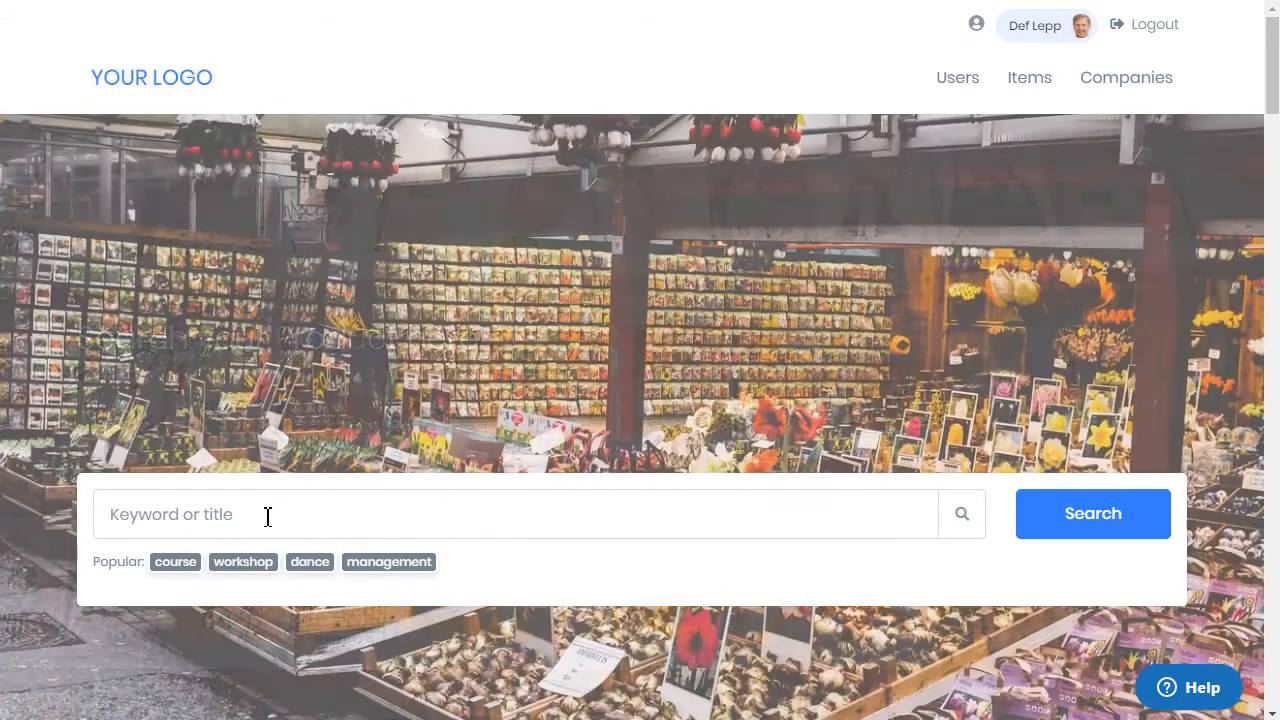
# Step: Look through the marketplace home page, from the search banner and categories down to the footer and back up
pyautogui.scroll(-1, 274, 500)
pyautogui.scroll(-3, 274, 490)
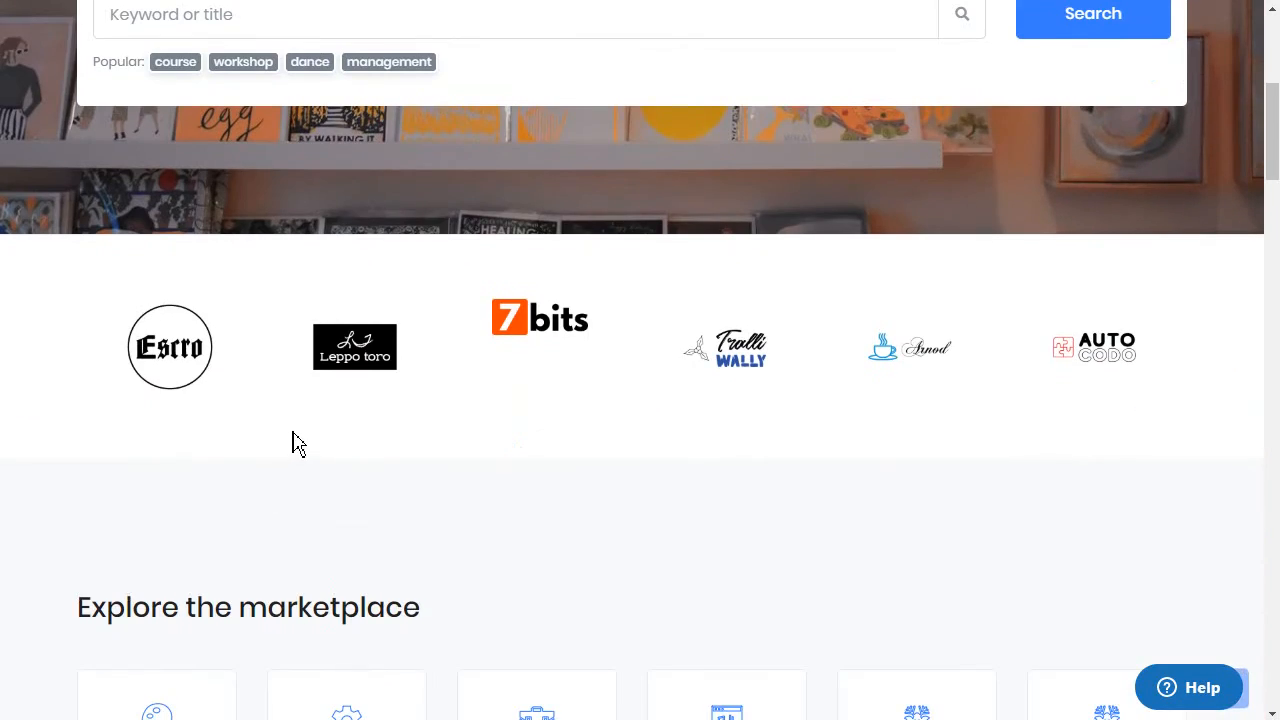
pyautogui.scroll(-1, 293, 435)
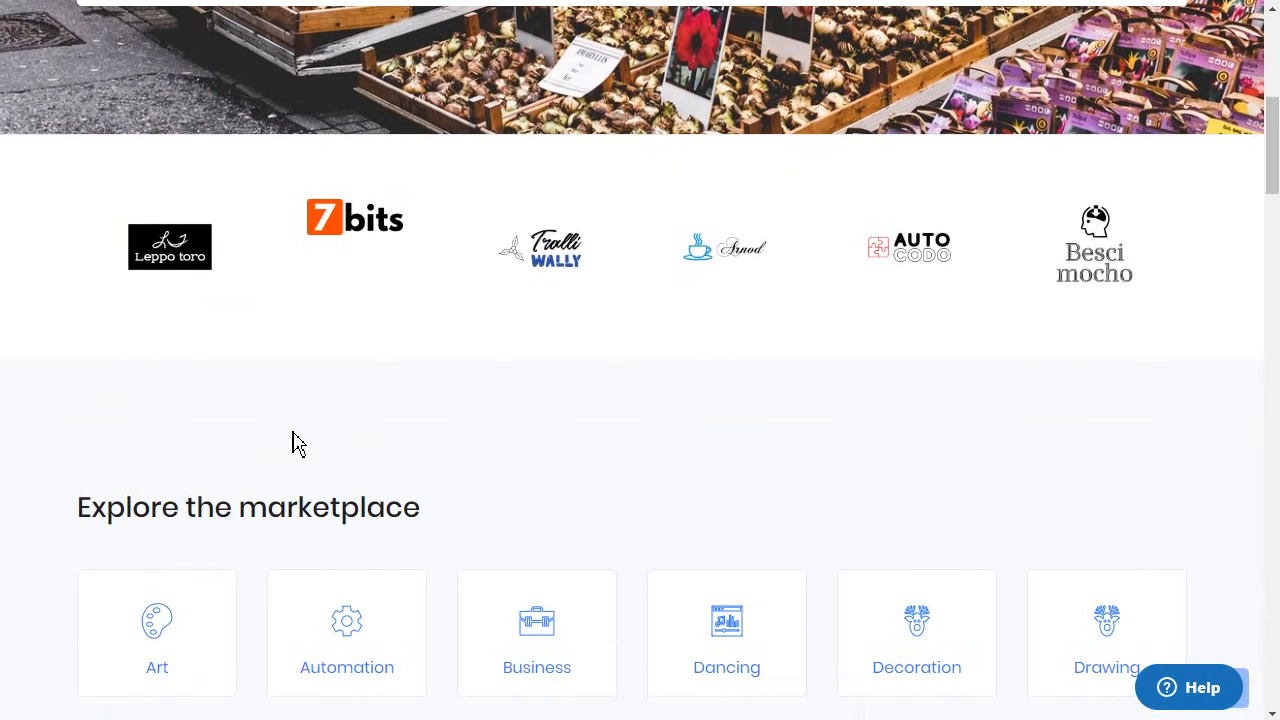
pyautogui.scroll(-10, 295, 448)
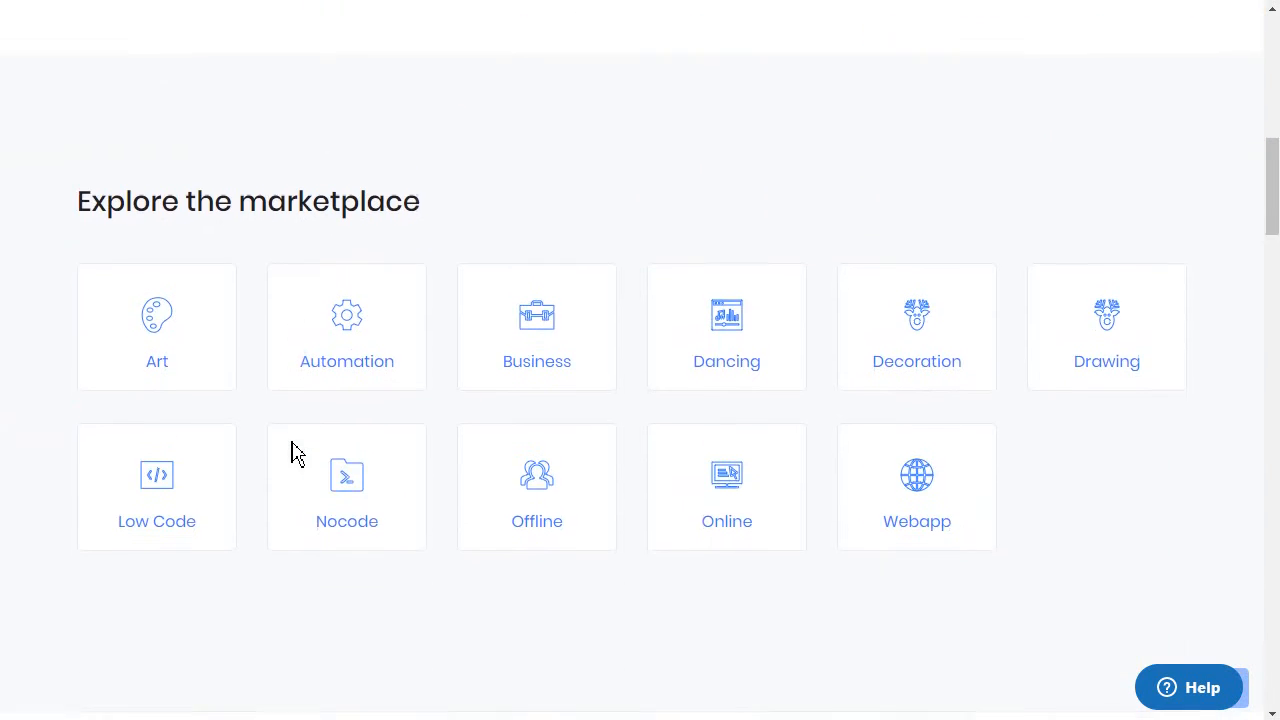
pyautogui.scroll(-10, 295, 450)
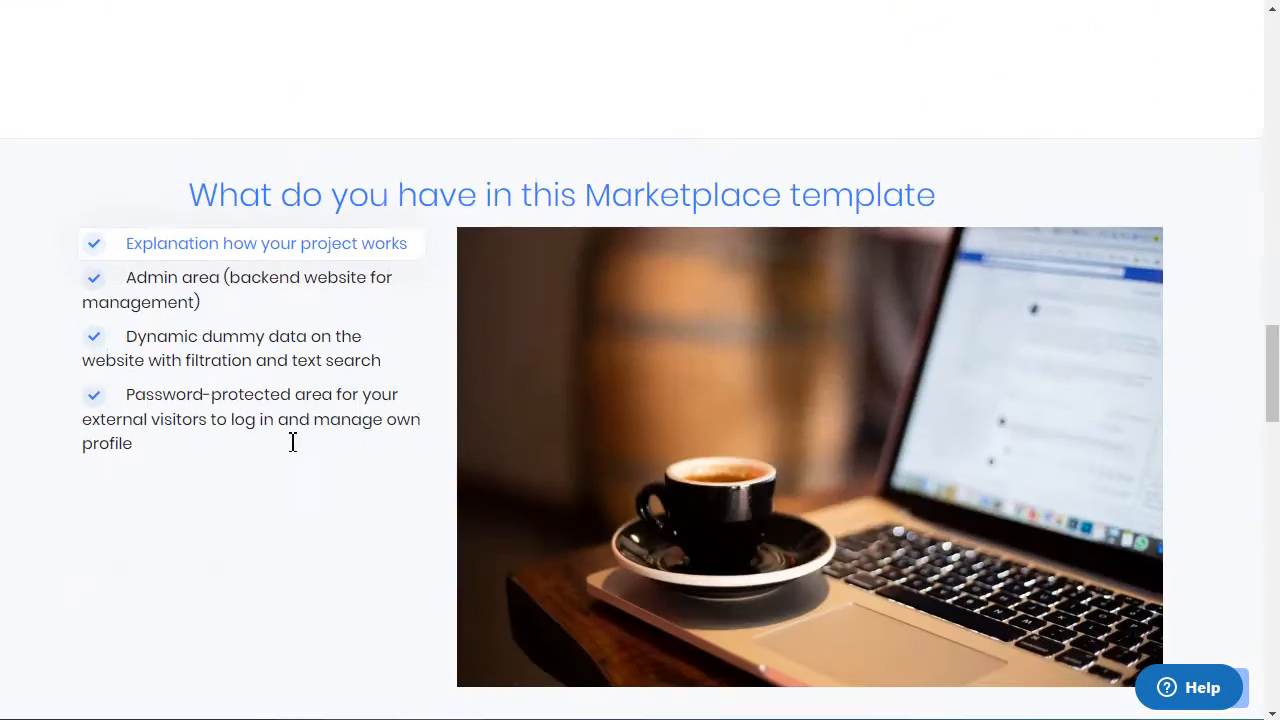
pyautogui.scroll(-14, 293, 442)
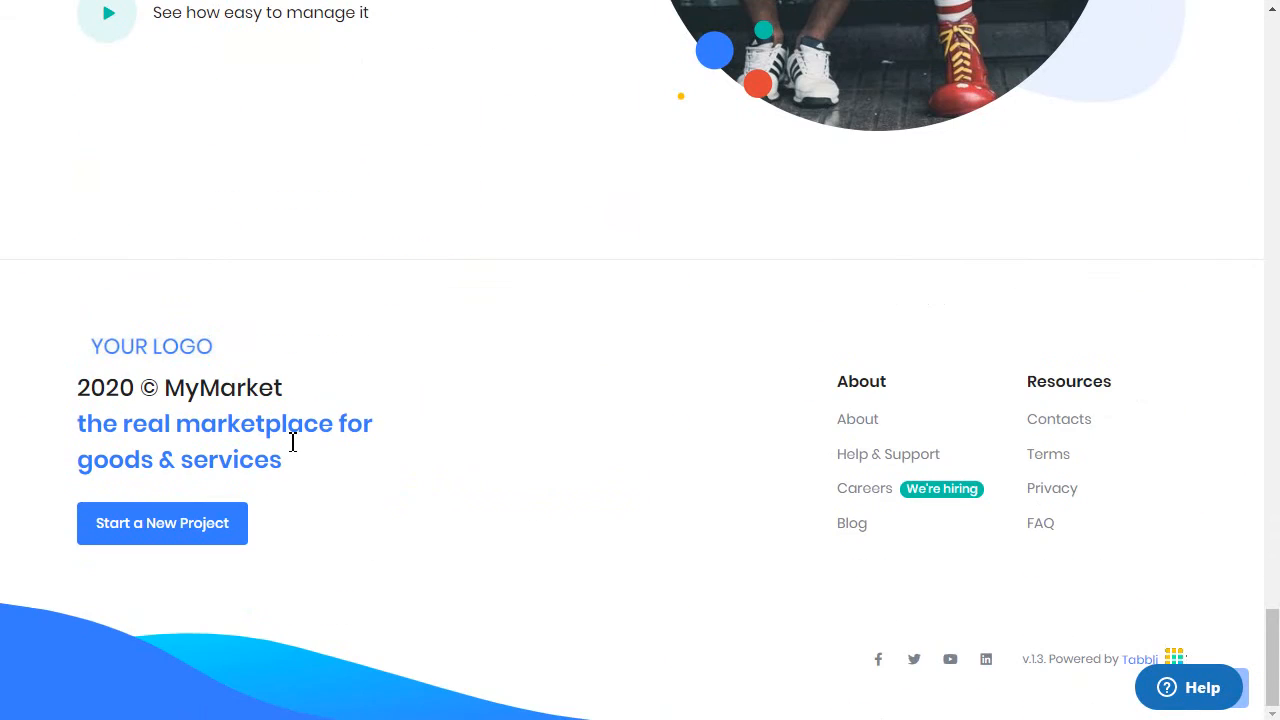
pyautogui.scroll(20, 293, 442)
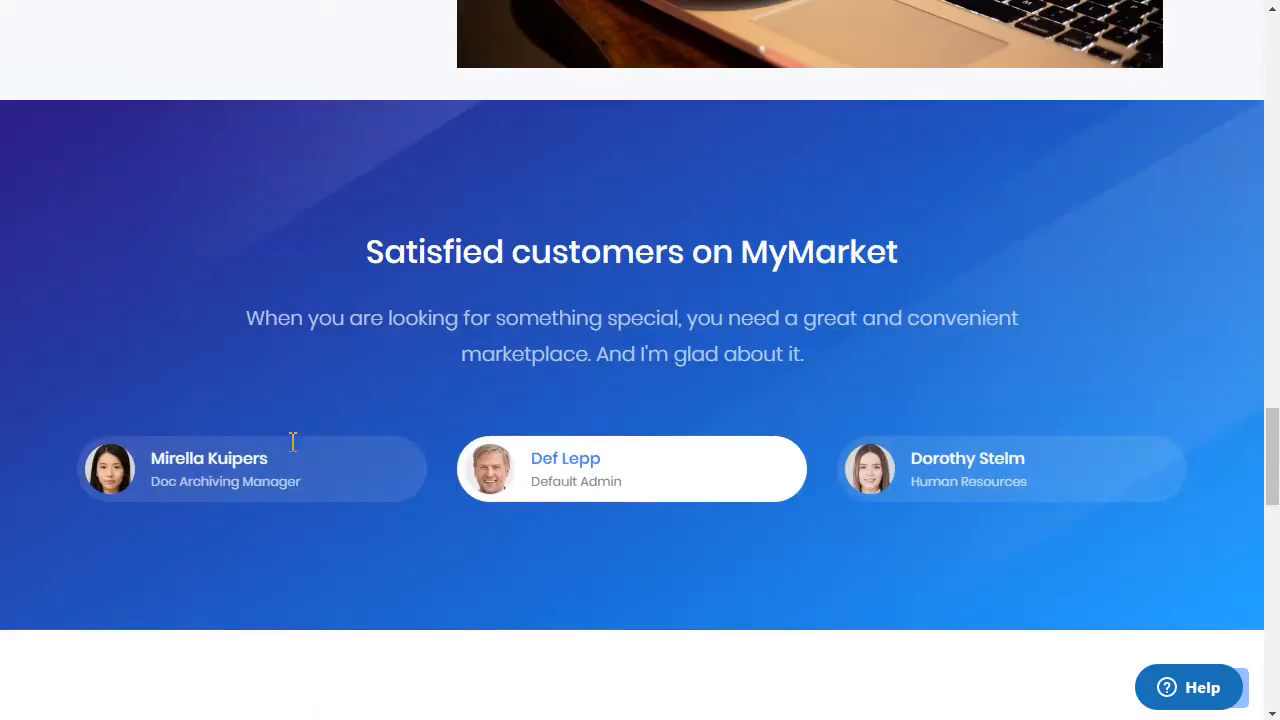
pyautogui.scroll(20, 293, 442)
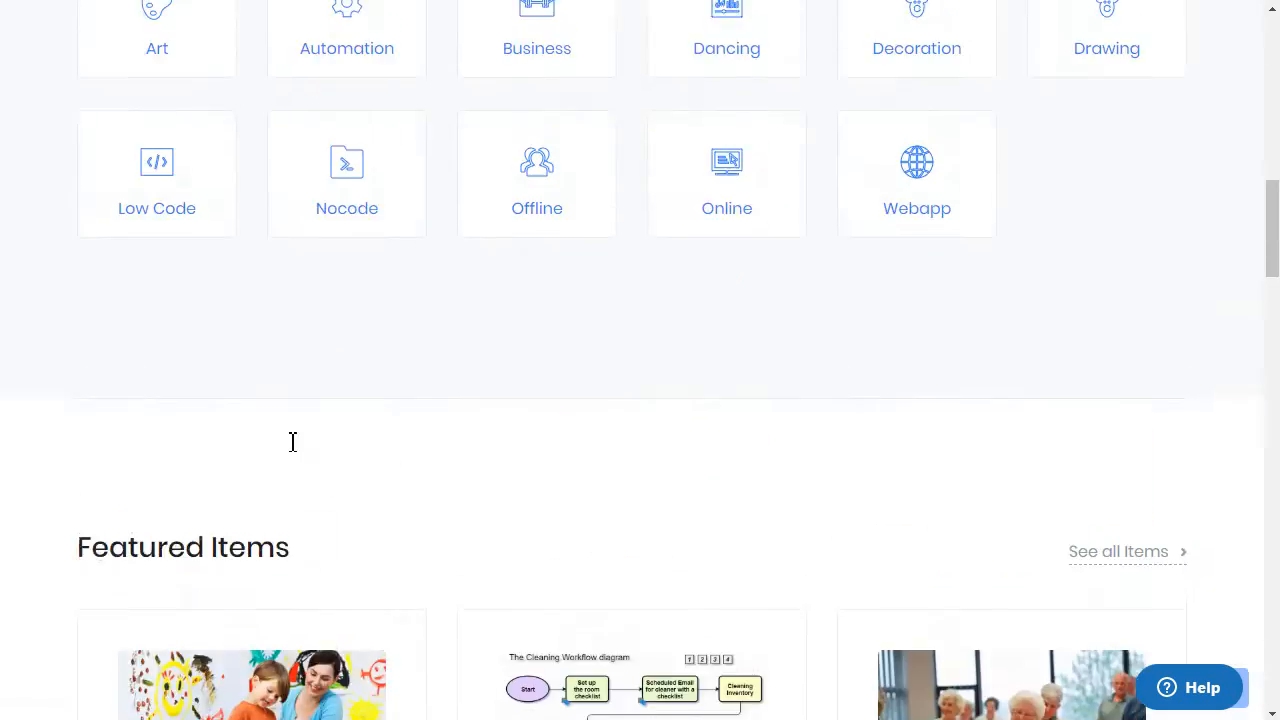
pyautogui.scroll(2, 293, 442)
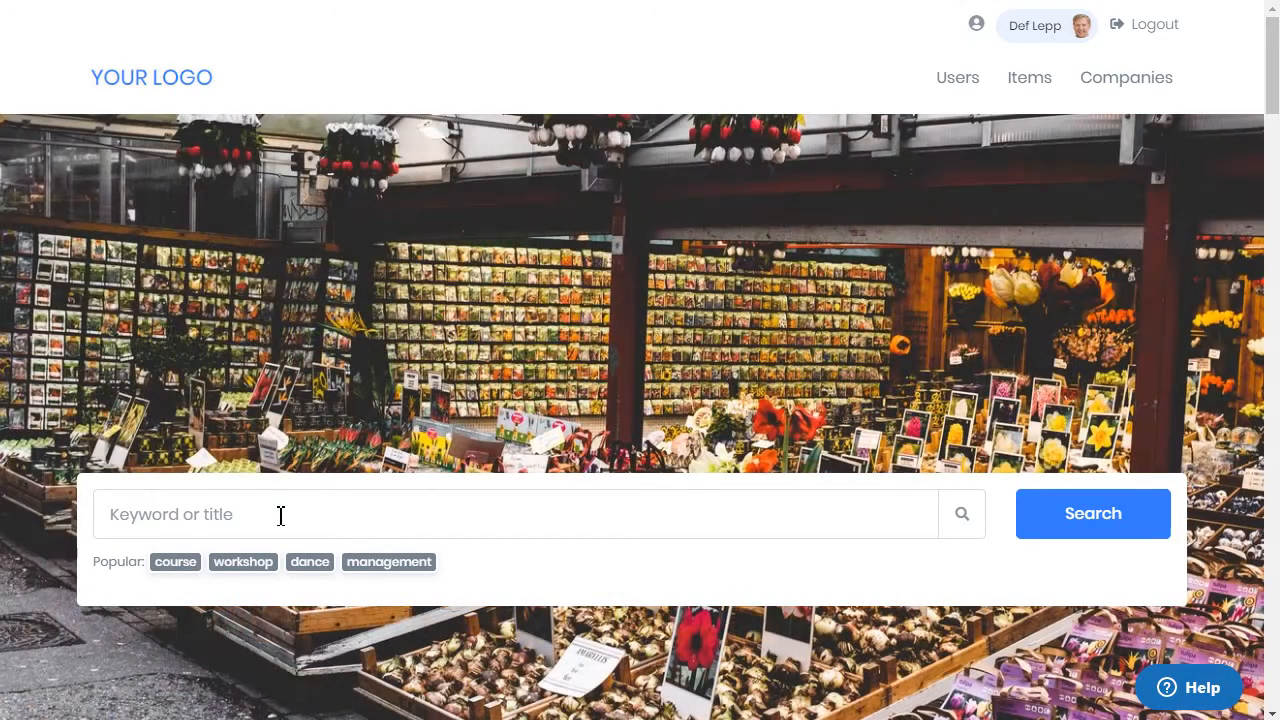
pyautogui.click(281, 515)
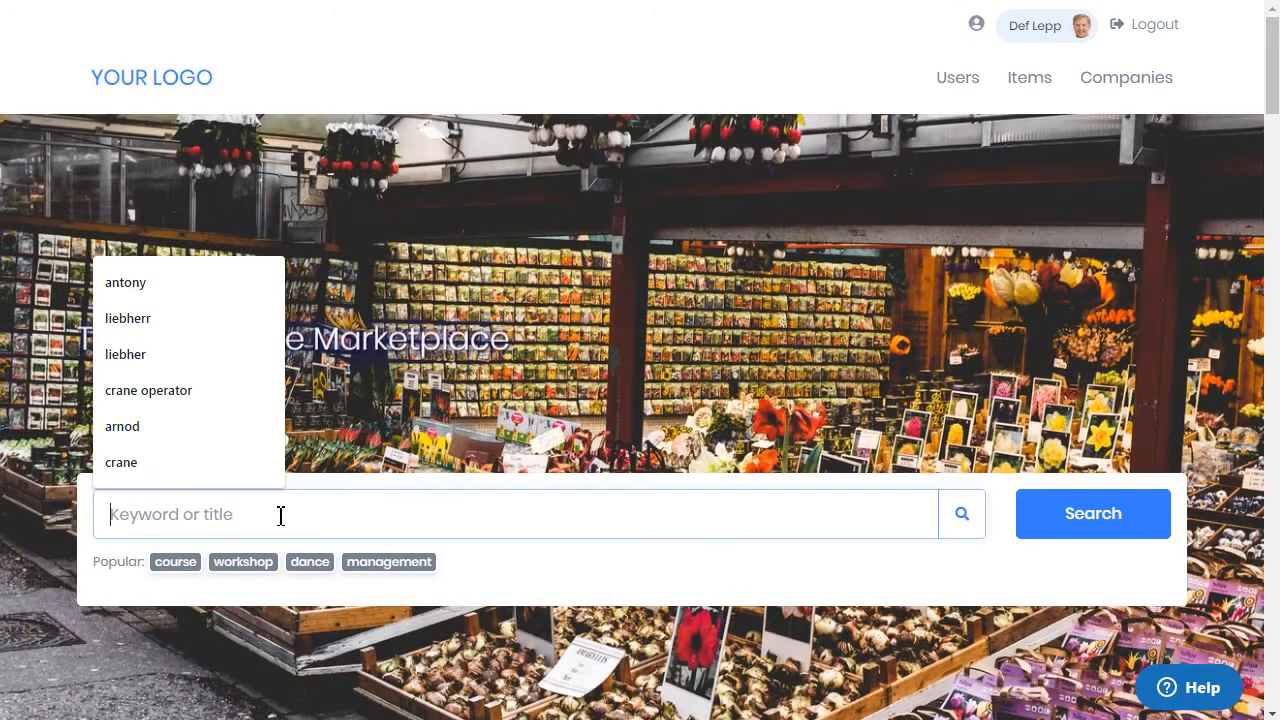
pyautogui.write('carne')
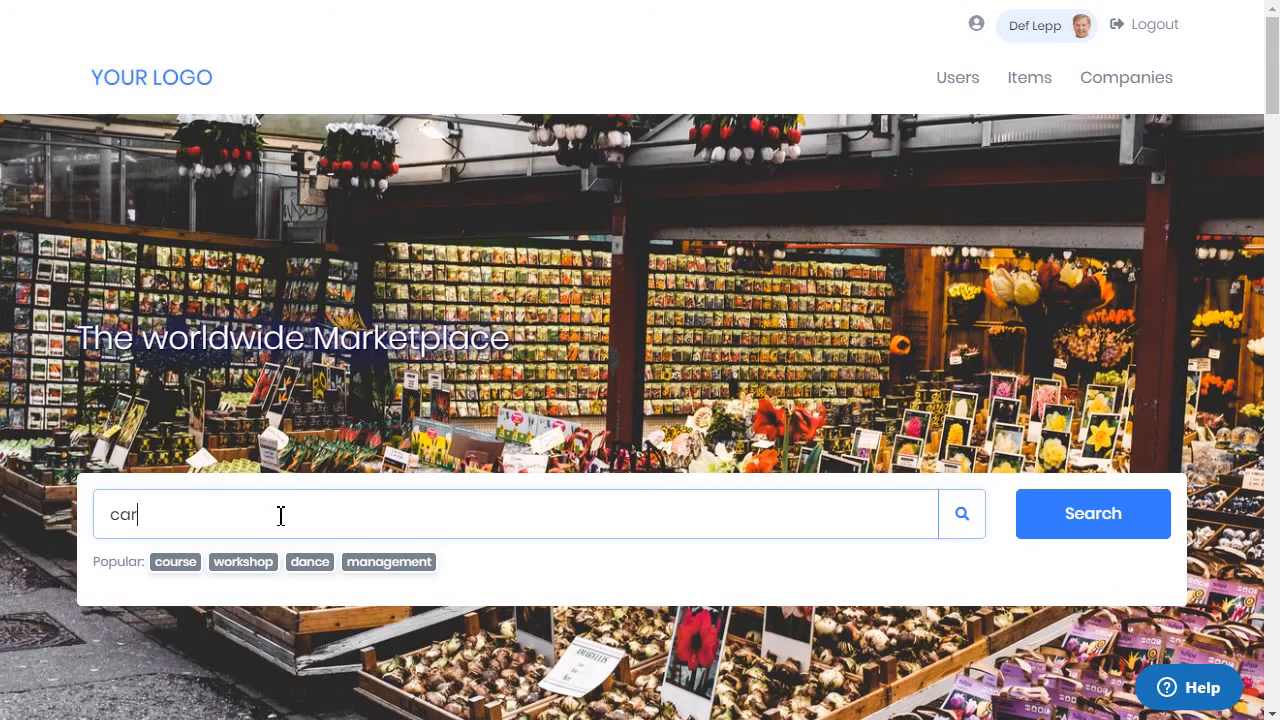
pyautogui.press('BackSpace')
pyautogui.press('BackSpace')
pyautogui.press('BackSpace')
pyautogui.press('BackSpace')
pyautogui.press('BackSpace')
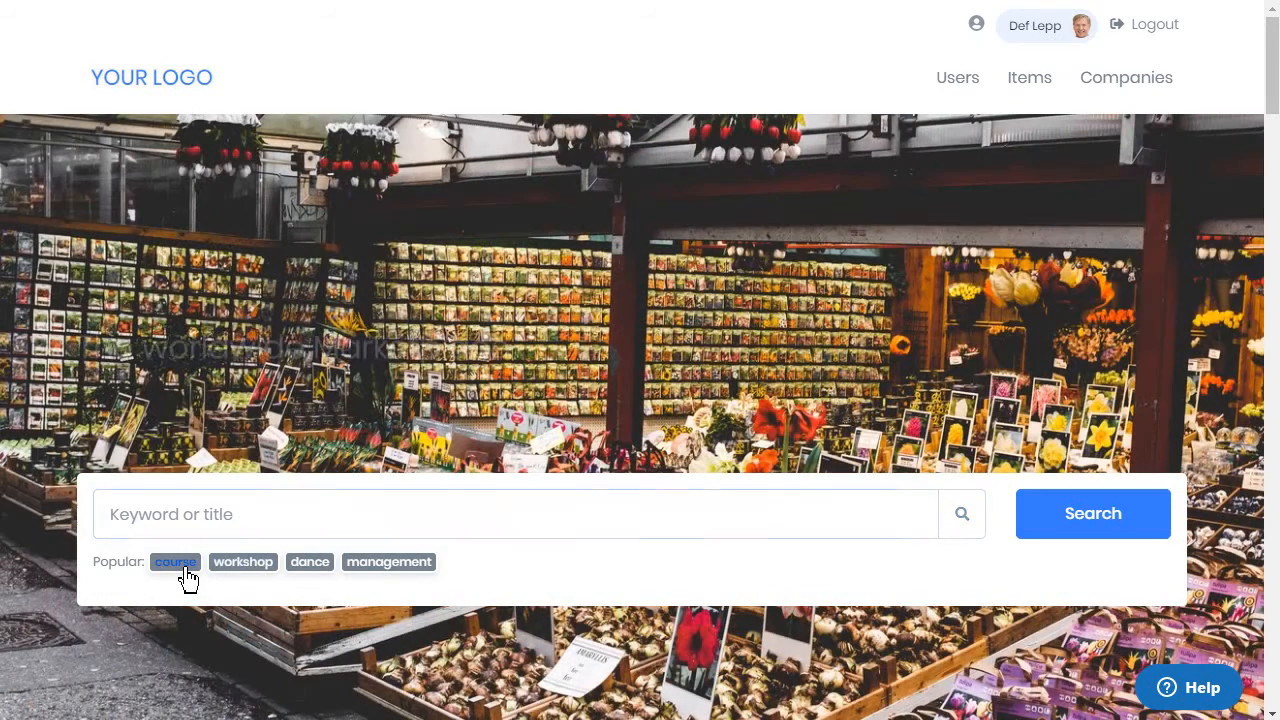
# Step: Search the marketplace with the popular keyword "course" and look over the items list with its tag and category filters
pyautogui.click(185, 568)
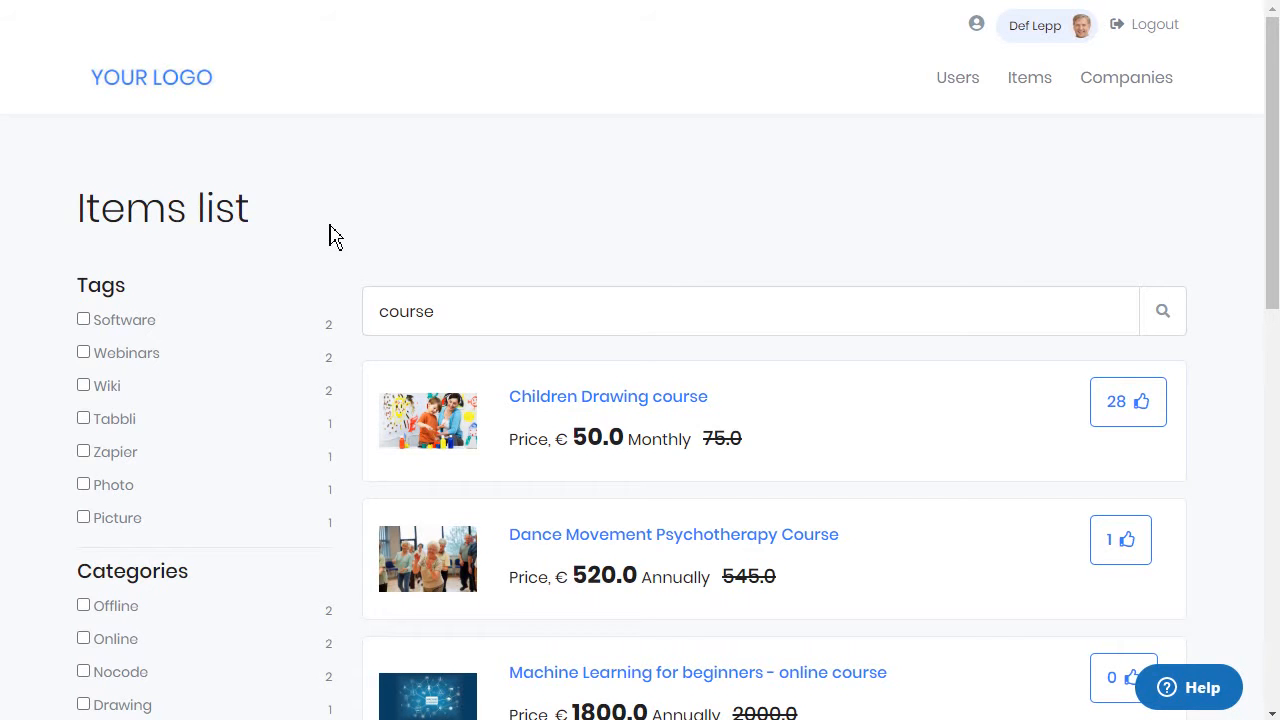
pyautogui.scroll(-3, 309, 231)
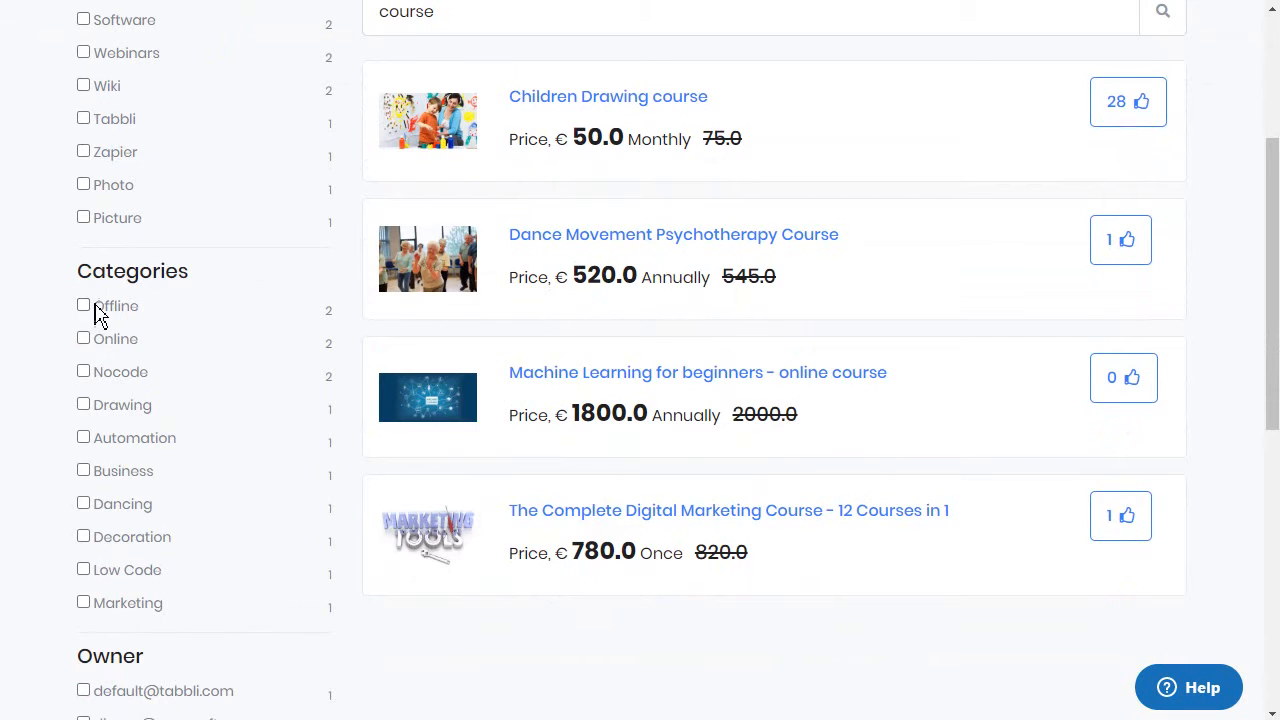
pyautogui.scroll(3, 113, 313)
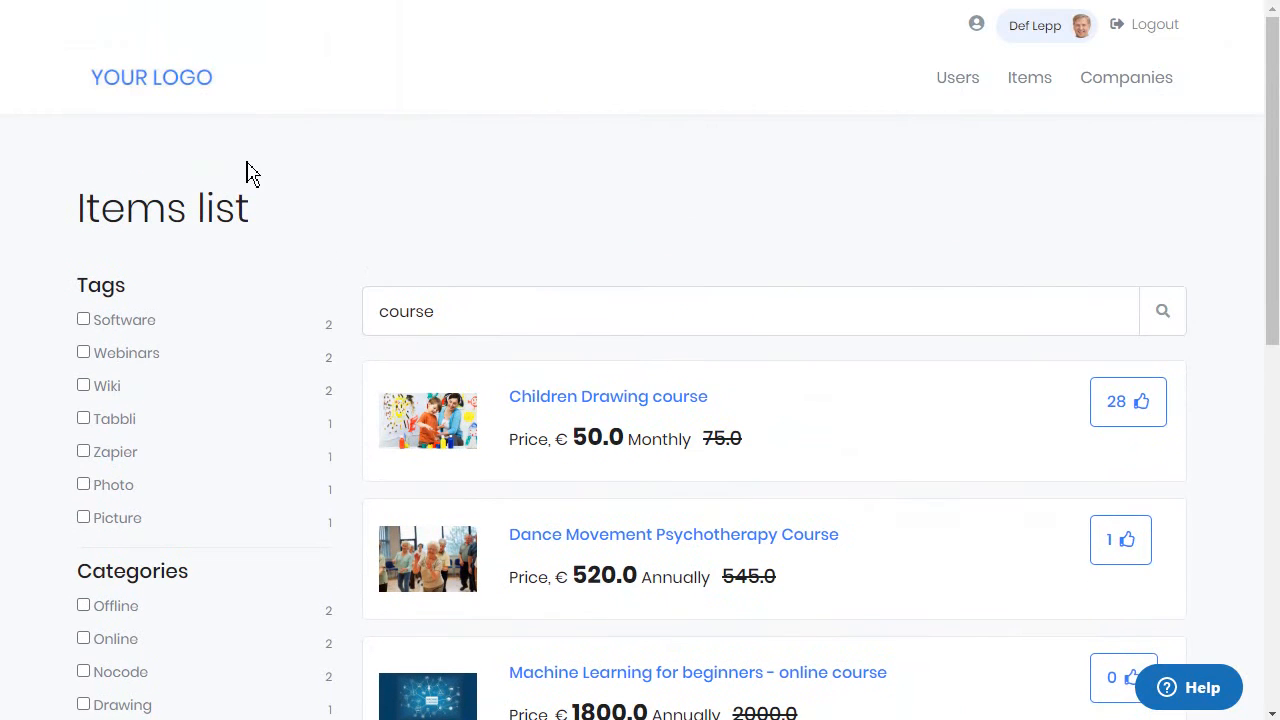
# Step: Open the Children Drawing course and review its price, categories, tags, requirements and description
pyautogui.click(577, 404)
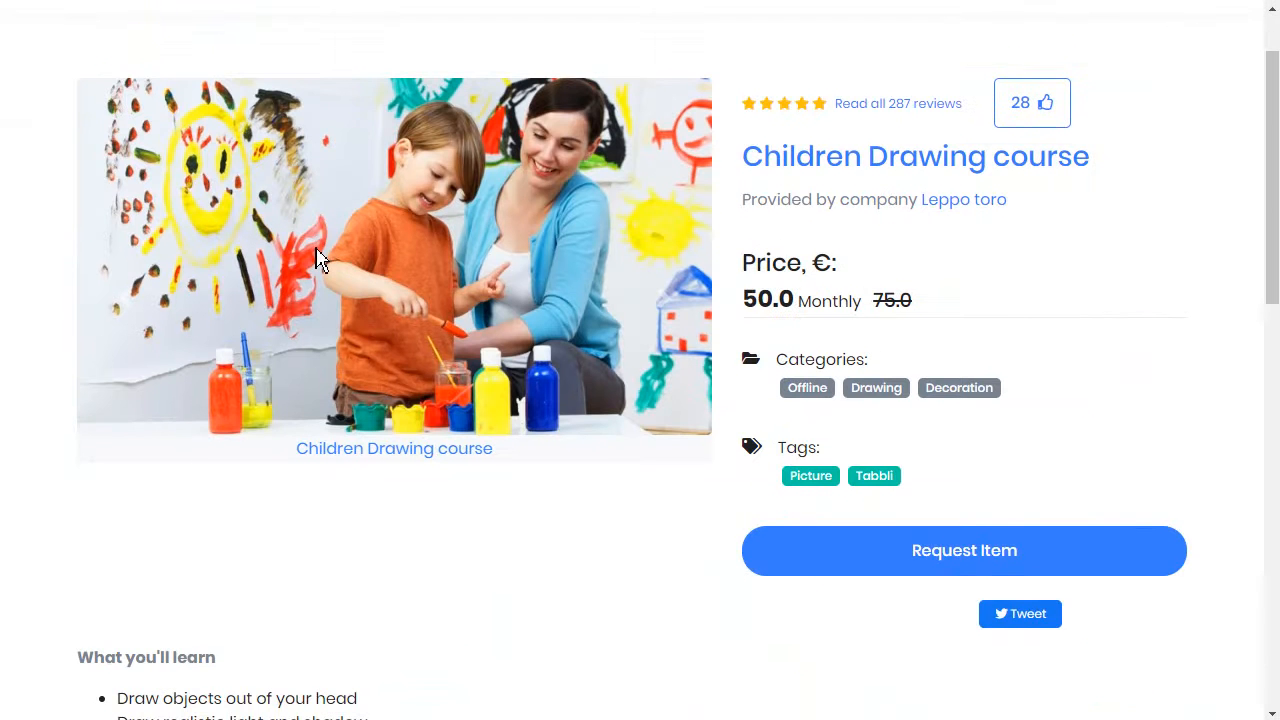
pyautogui.scroll(-2, 430, 415)
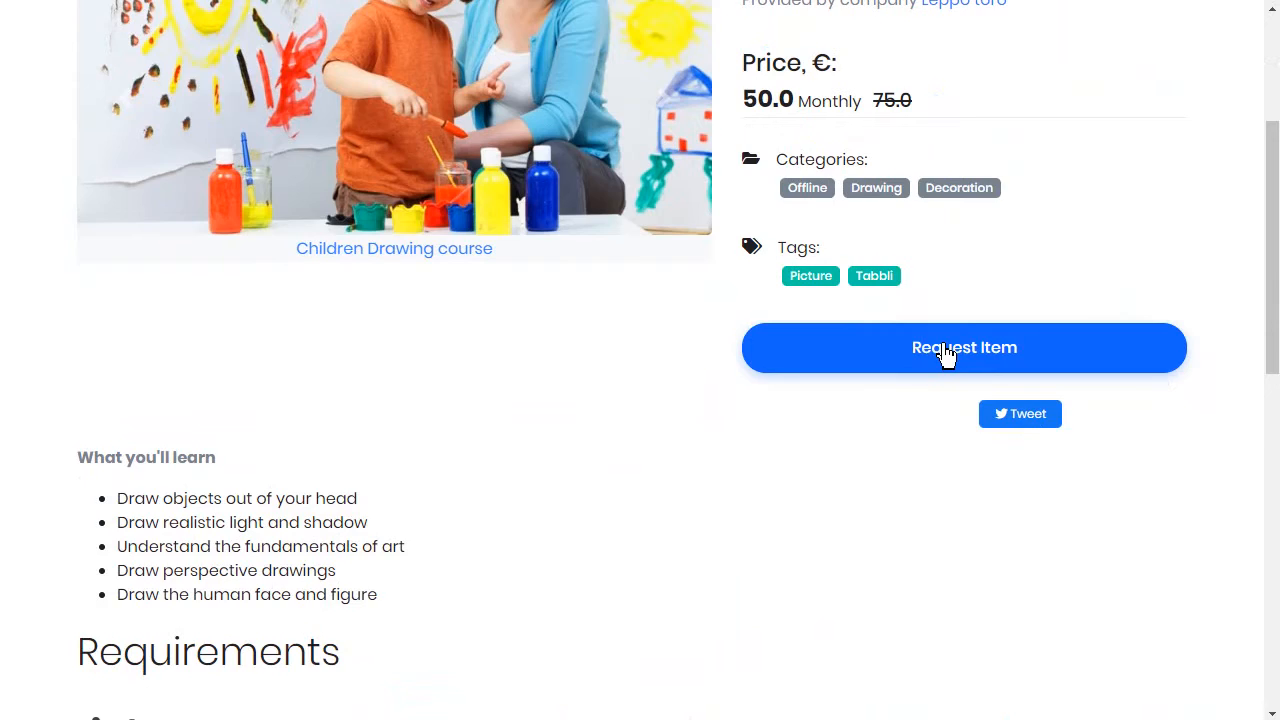
pyautogui.scroll(2, 945, 355)
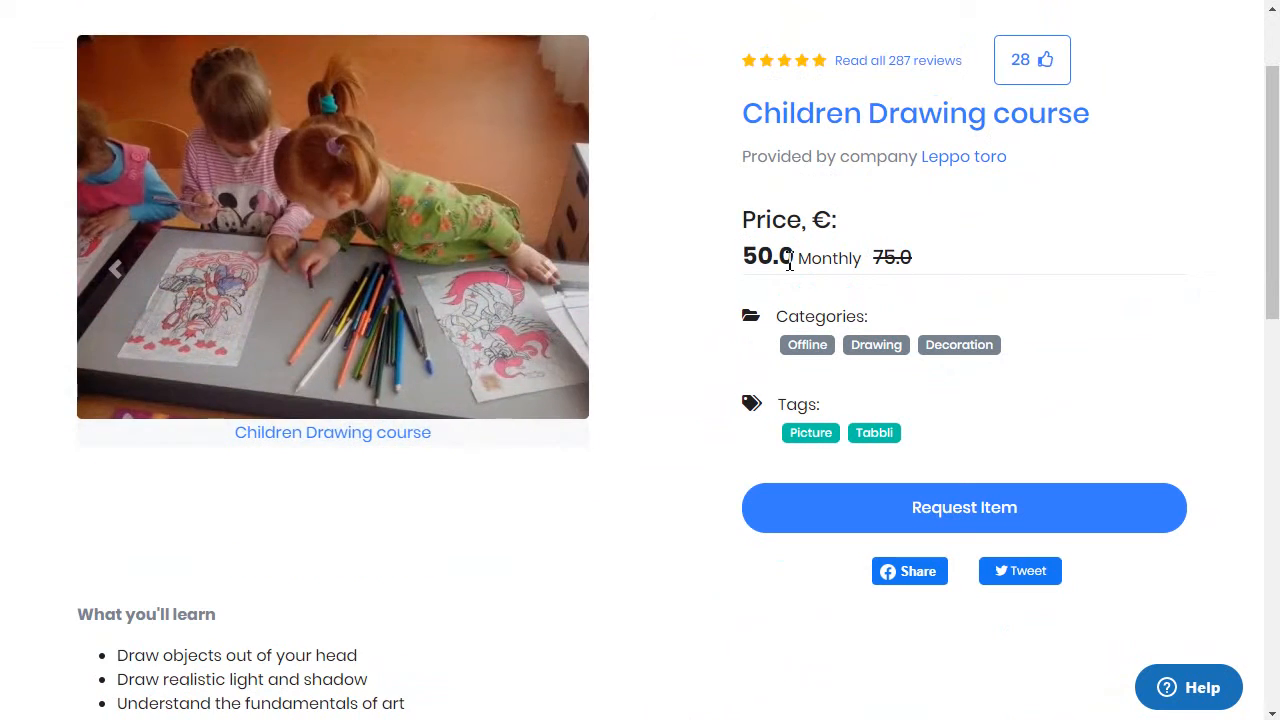
pyautogui.scroll(-4, 291, 325)
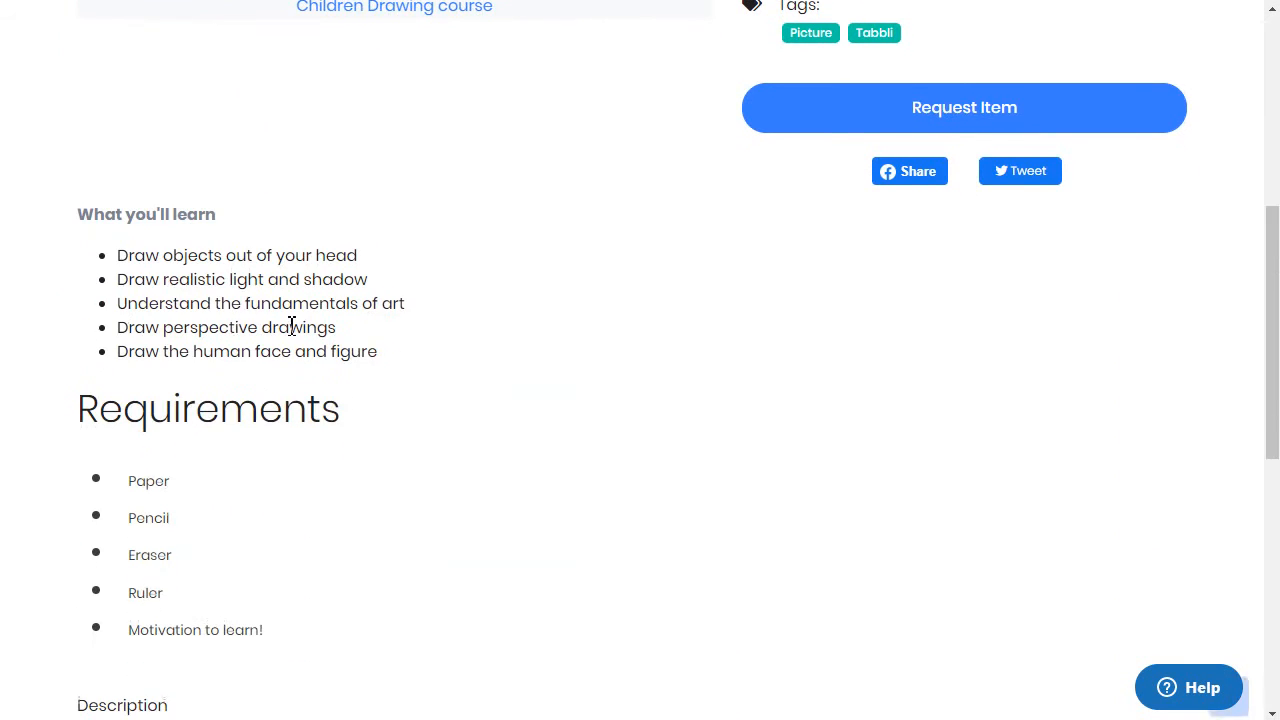
pyautogui.scroll(-5, 185, 300)
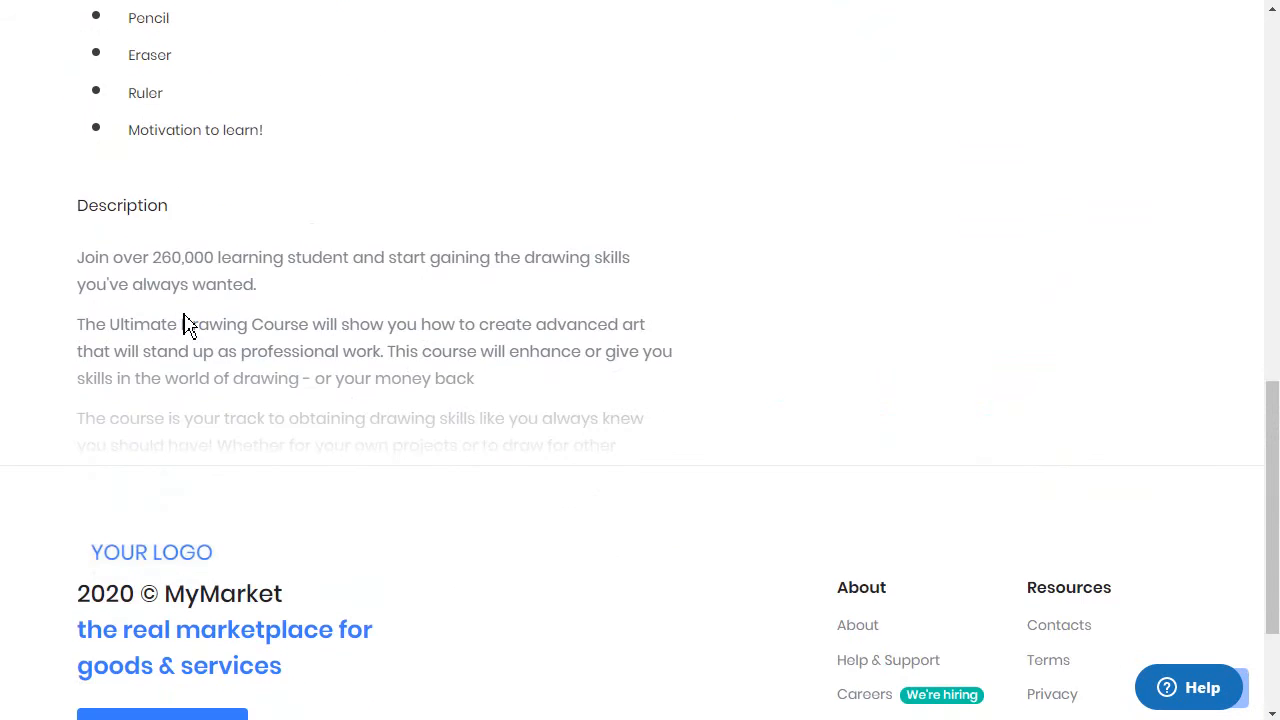
pyautogui.scroll(9, 391, 352)
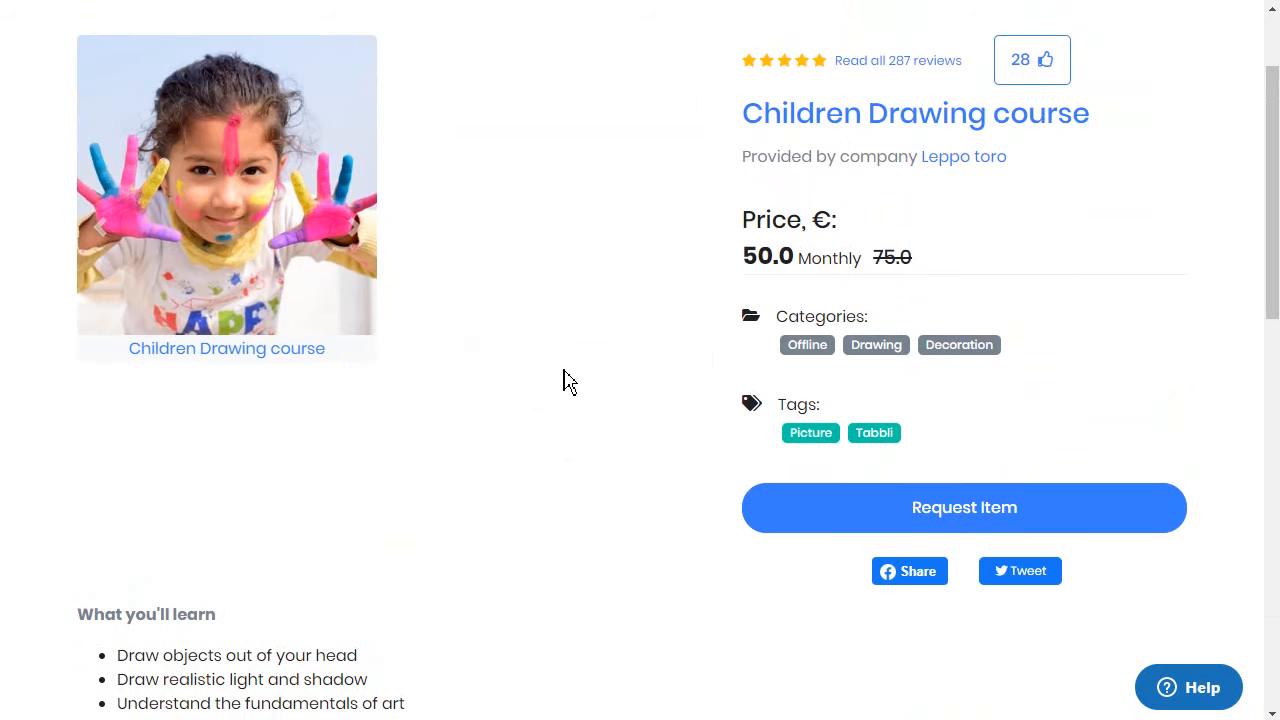
pyautogui.scroll(2, 631, 377)
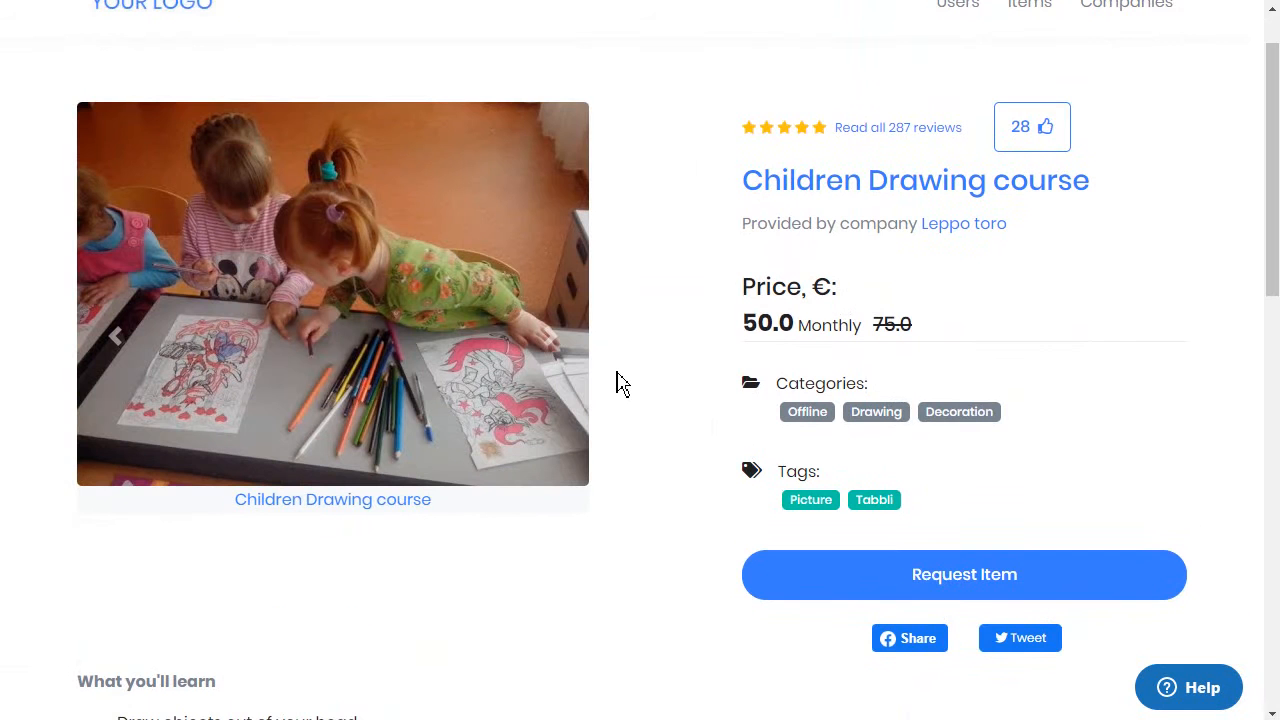
pyautogui.scroll(-2, 618, 382)
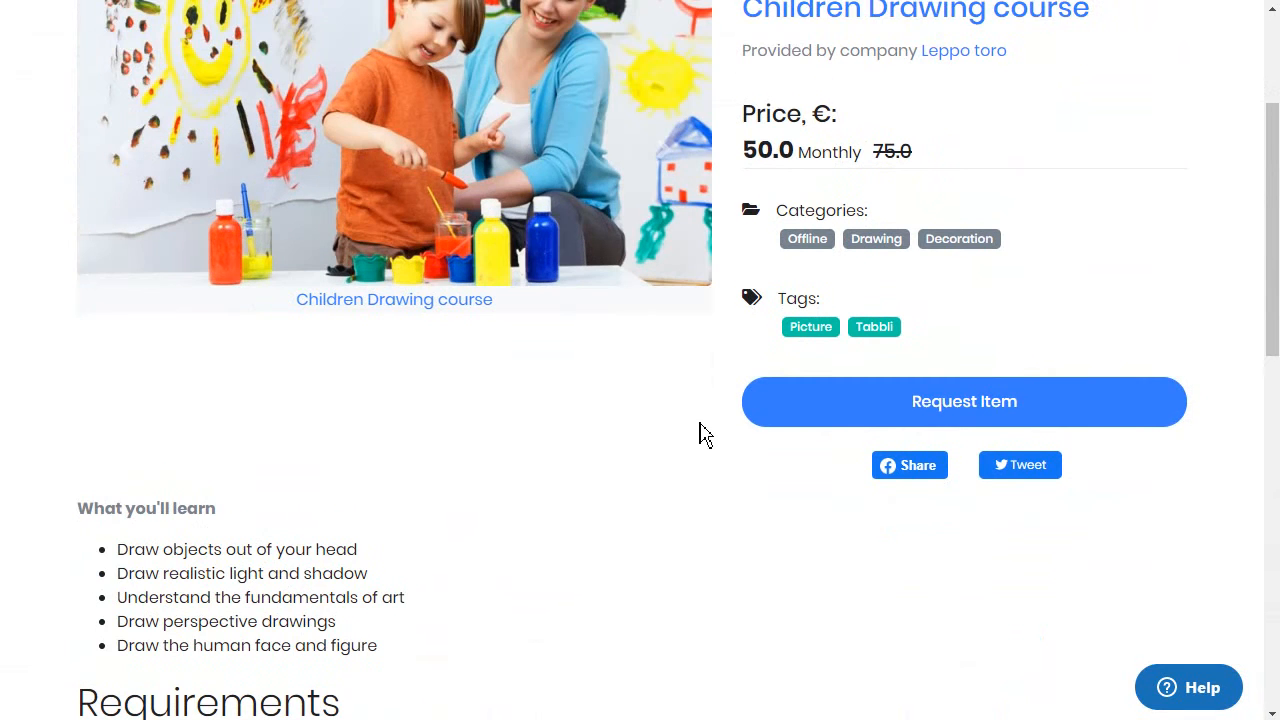
pyautogui.scroll(3, 923, 340)
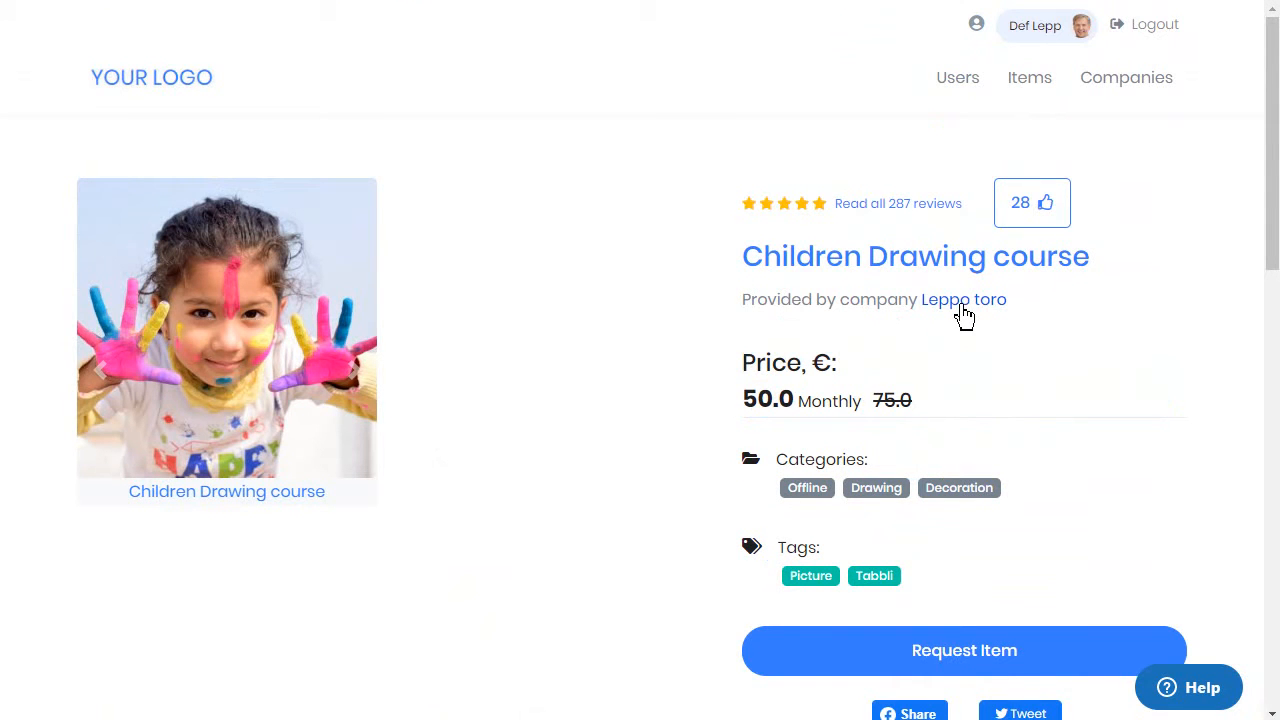
# Step: Open the page of the course's provider, Leppo toro, and review its company details, reviews and items
pyautogui.click(961, 306)
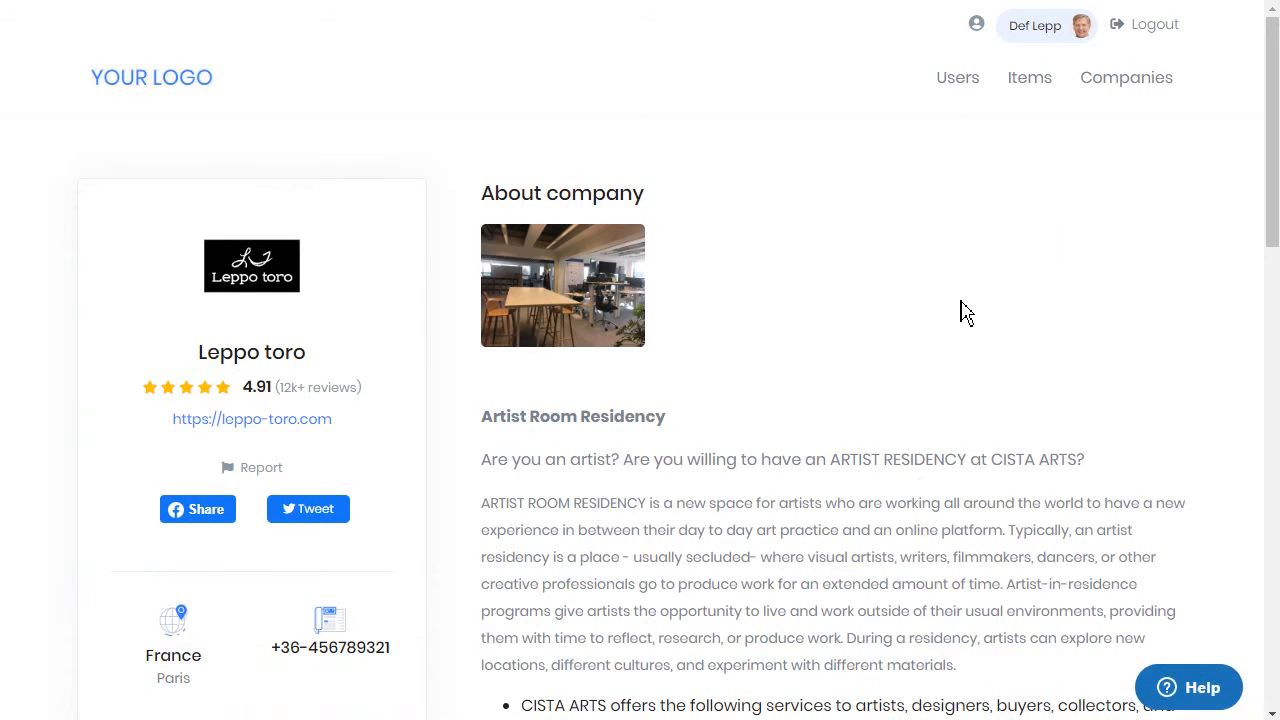
pyautogui.scroll(-4, 437, 309)
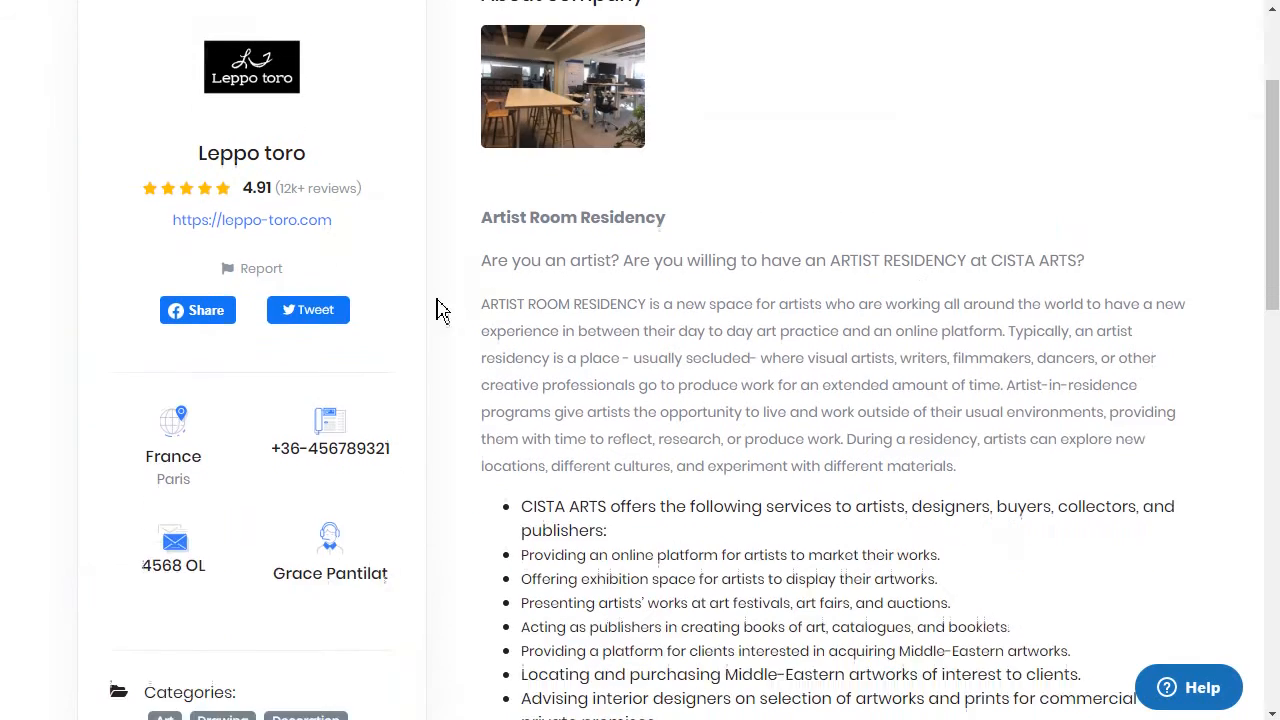
pyautogui.scroll(-3, 545, 307)
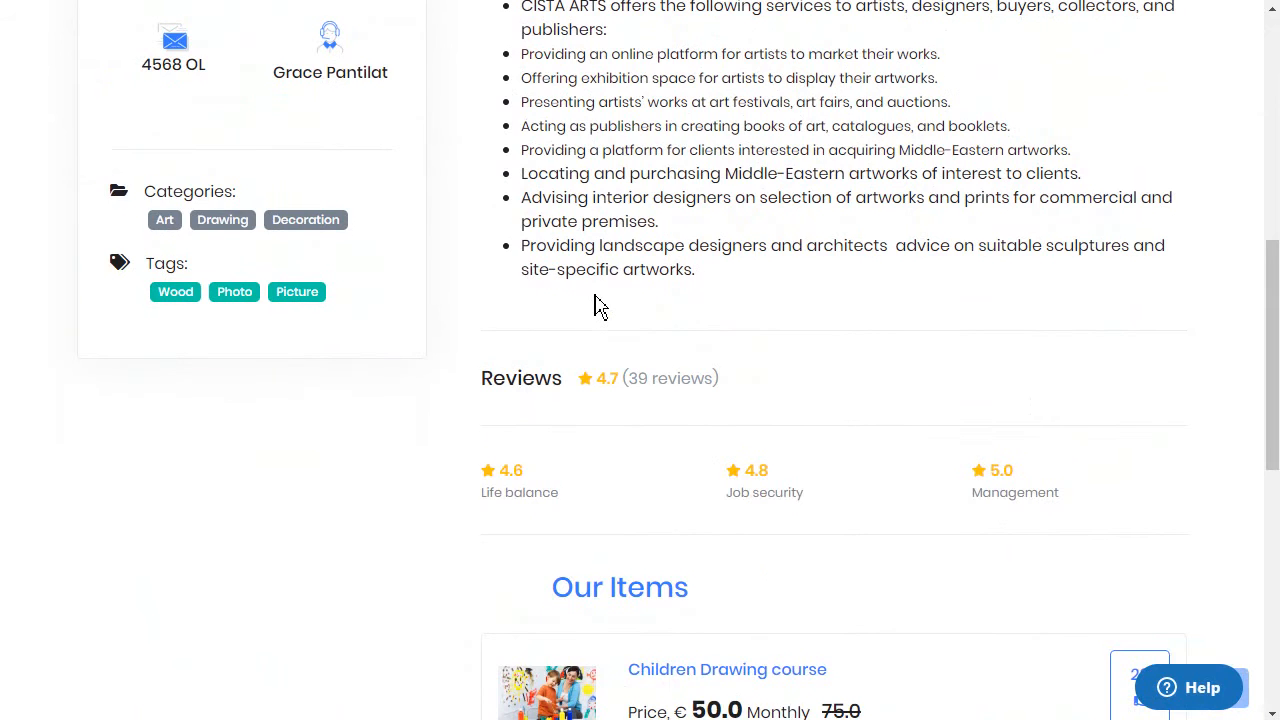
pyautogui.scroll(5, 597, 307)
pyautogui.scroll(2, 597, 307)
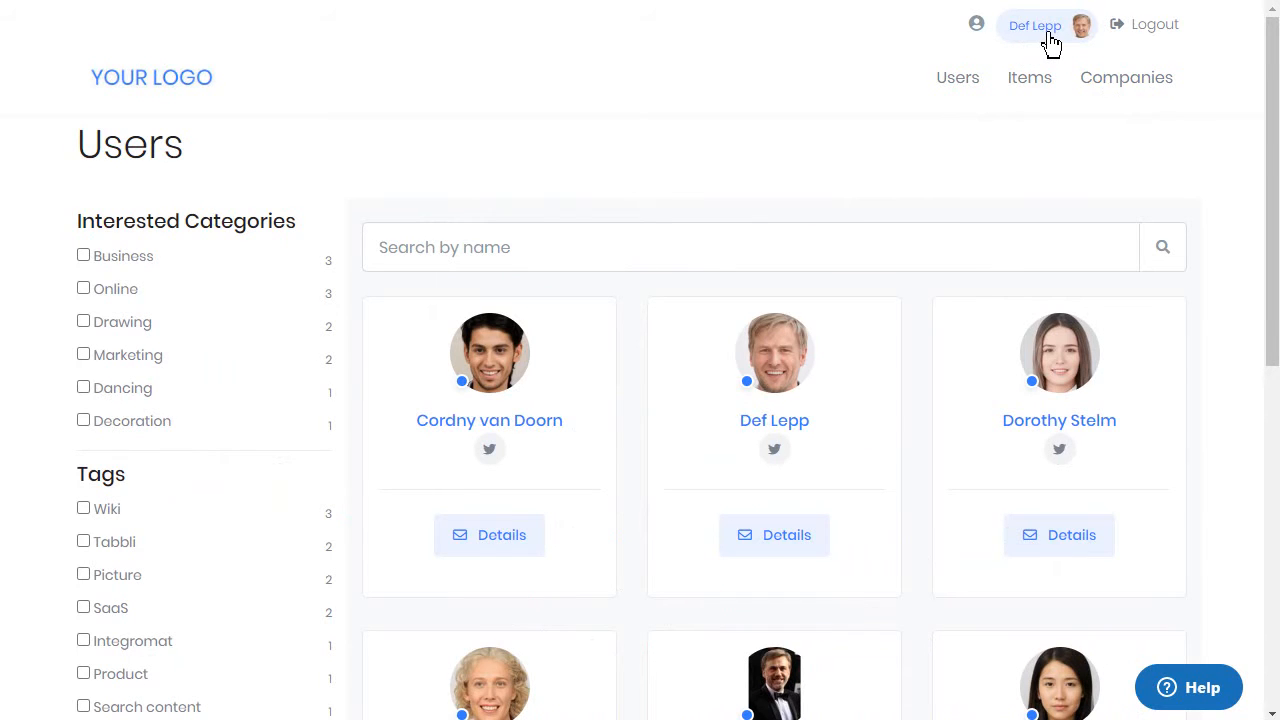
# Step: Open the default admin's public profile from the users list and review its details, categories, tags and items
pyautogui.click(779, 428)
pyautogui.scroll(-2, 320, 385)
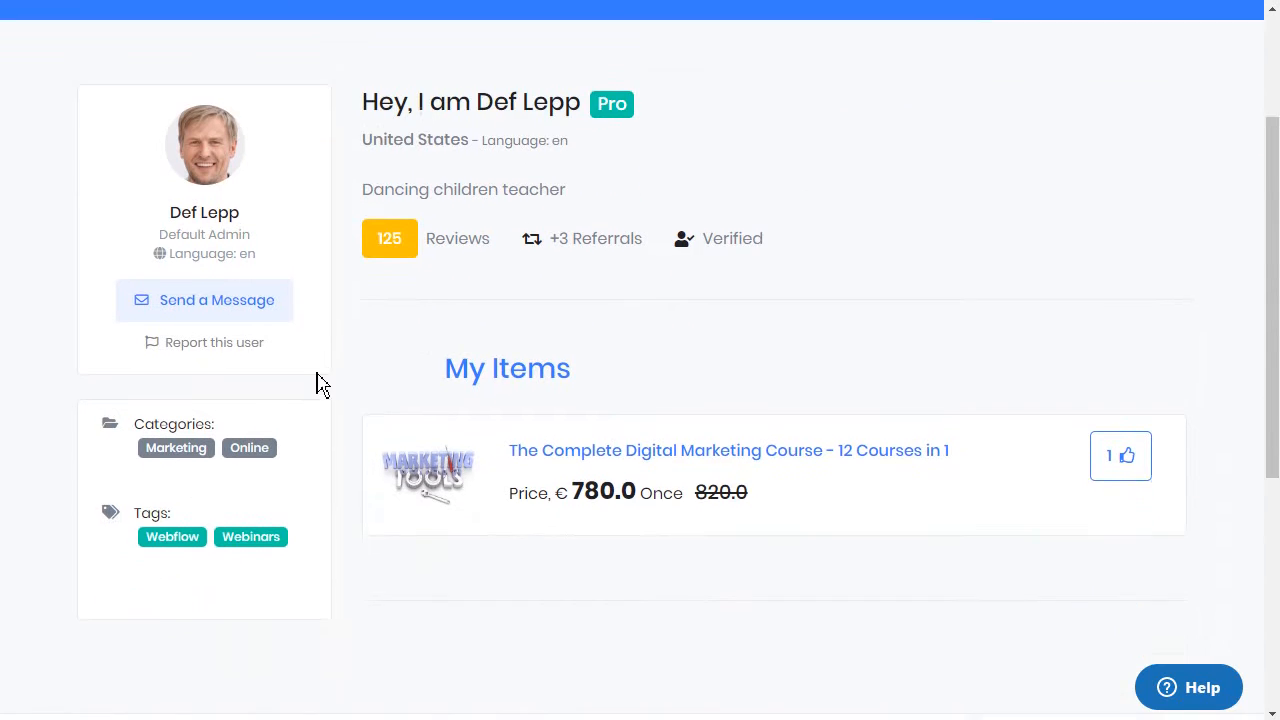
pyautogui.scroll(-1, 305, 378)
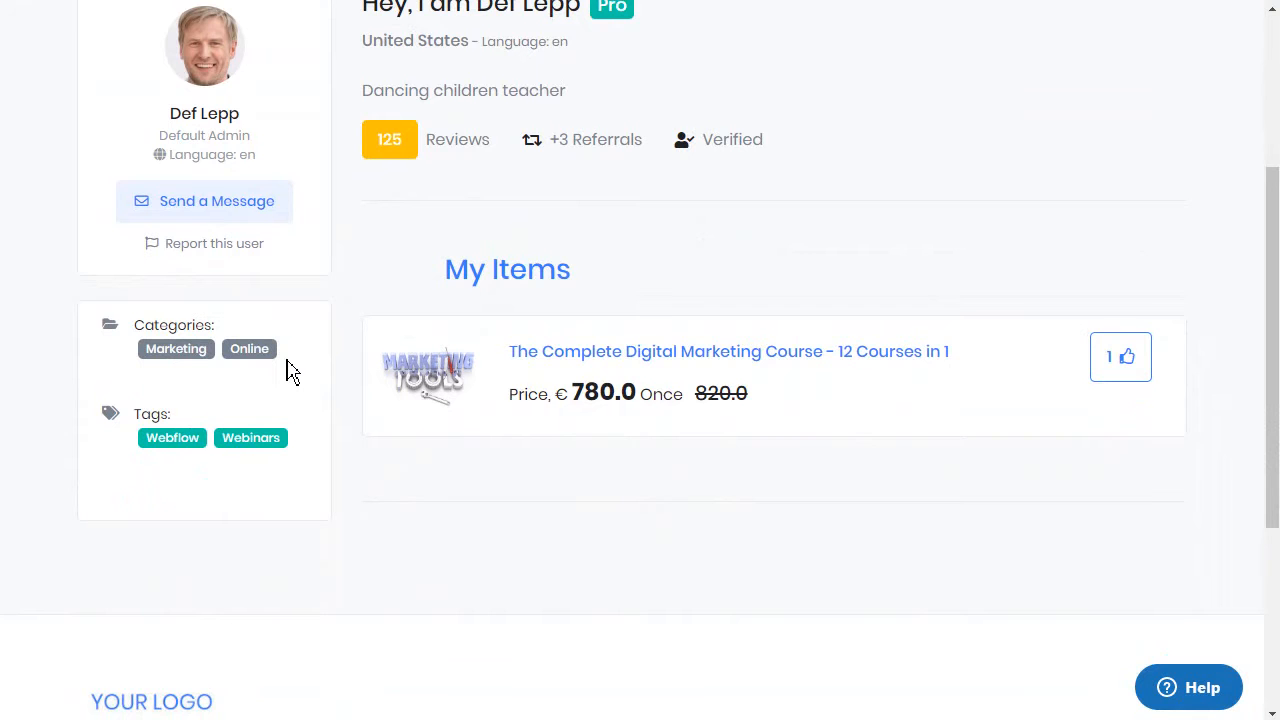
pyautogui.scroll(3, 291, 370)
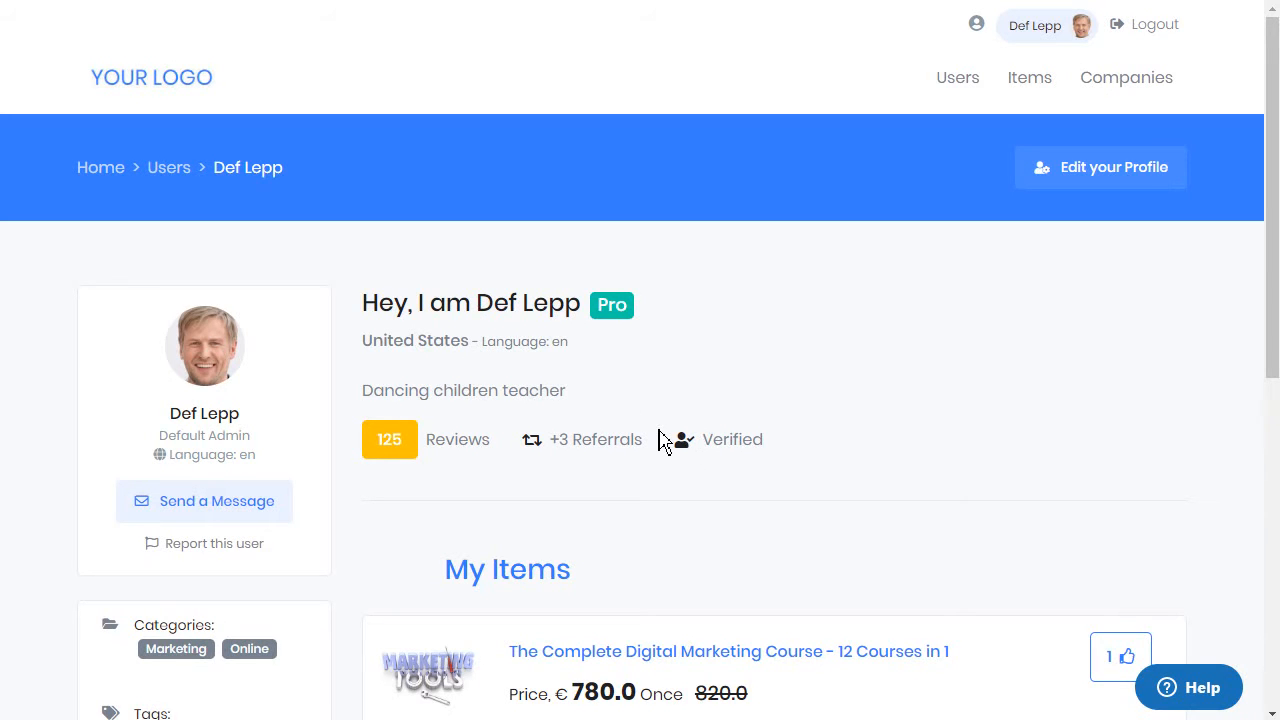
# Step: Like "The Complete Digital Marketing Course - 12 Courses in 1" in the profile's item list
pyautogui.scroll(-2, 658, 440)
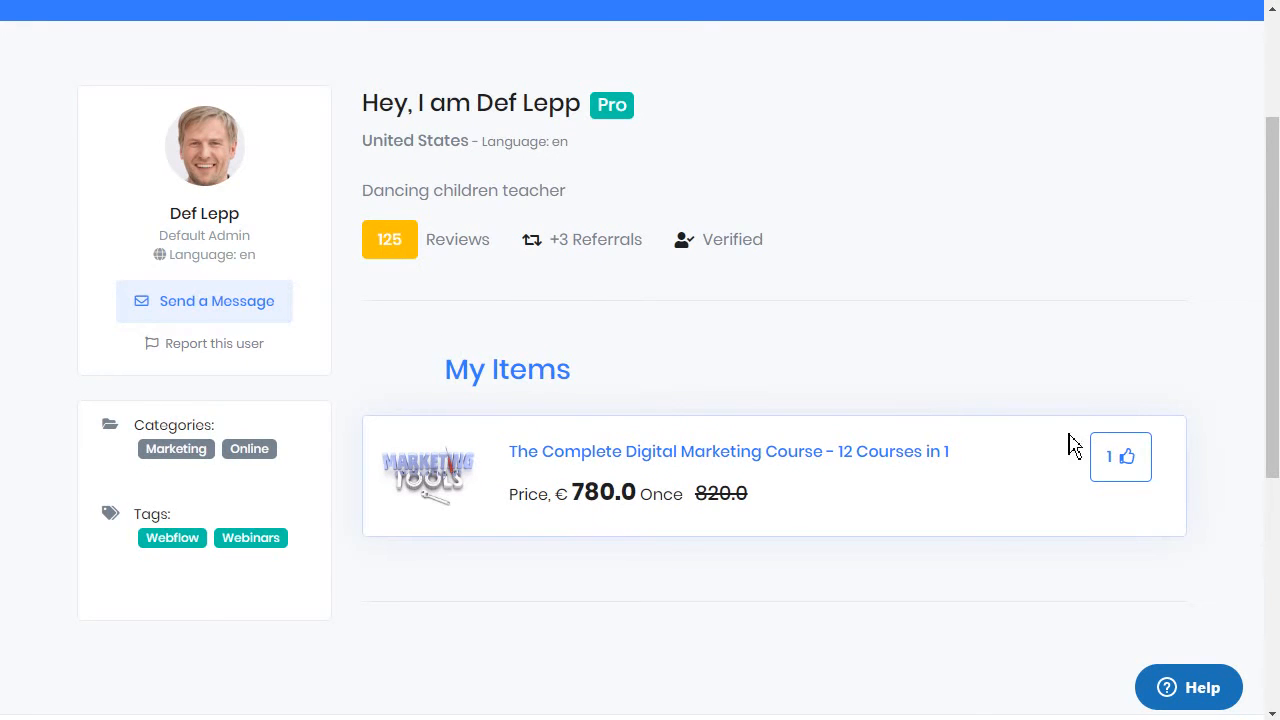
pyautogui.click(1120, 463)
pyautogui.scroll(2, 957, 486)
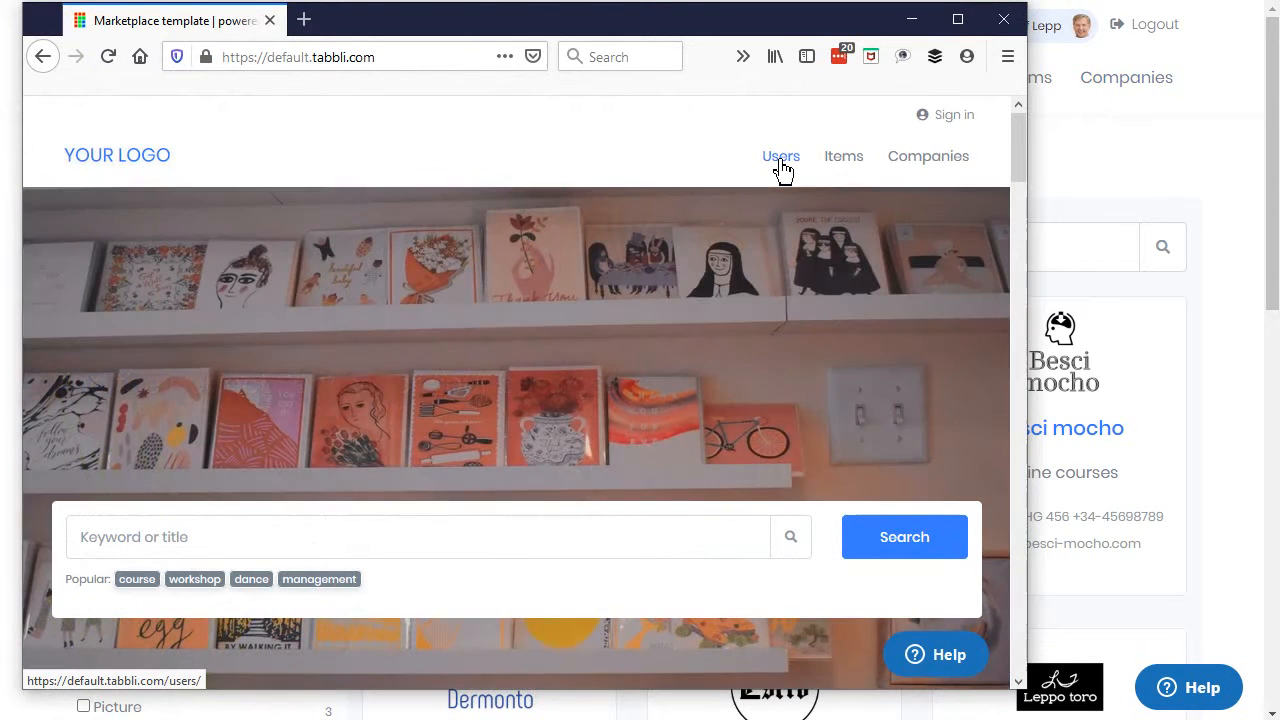
# Step: Try to open the Users page in the signed-out browser window, and minimize that window
pyautogui.click(780, 157)
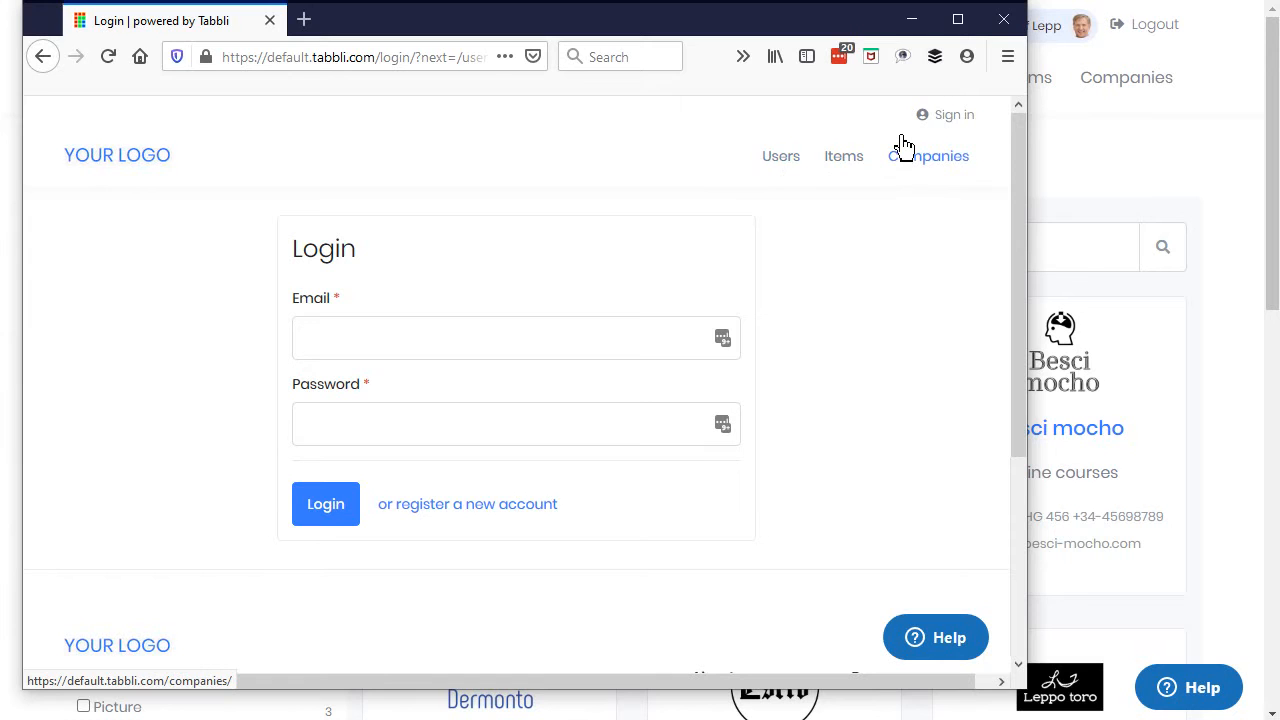
pyautogui.click(911, 19)
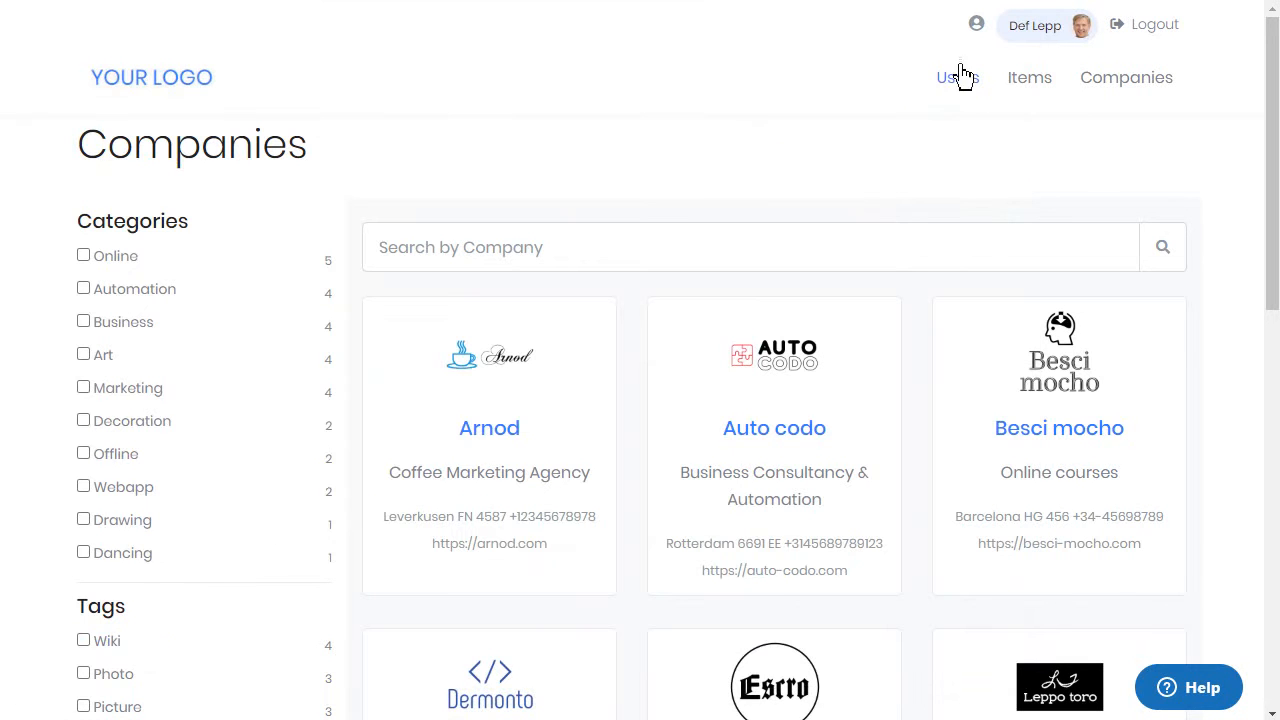
# Step: Open the signed-in admin's personal account area from the Companies page
pyautogui.click(1040, 40)
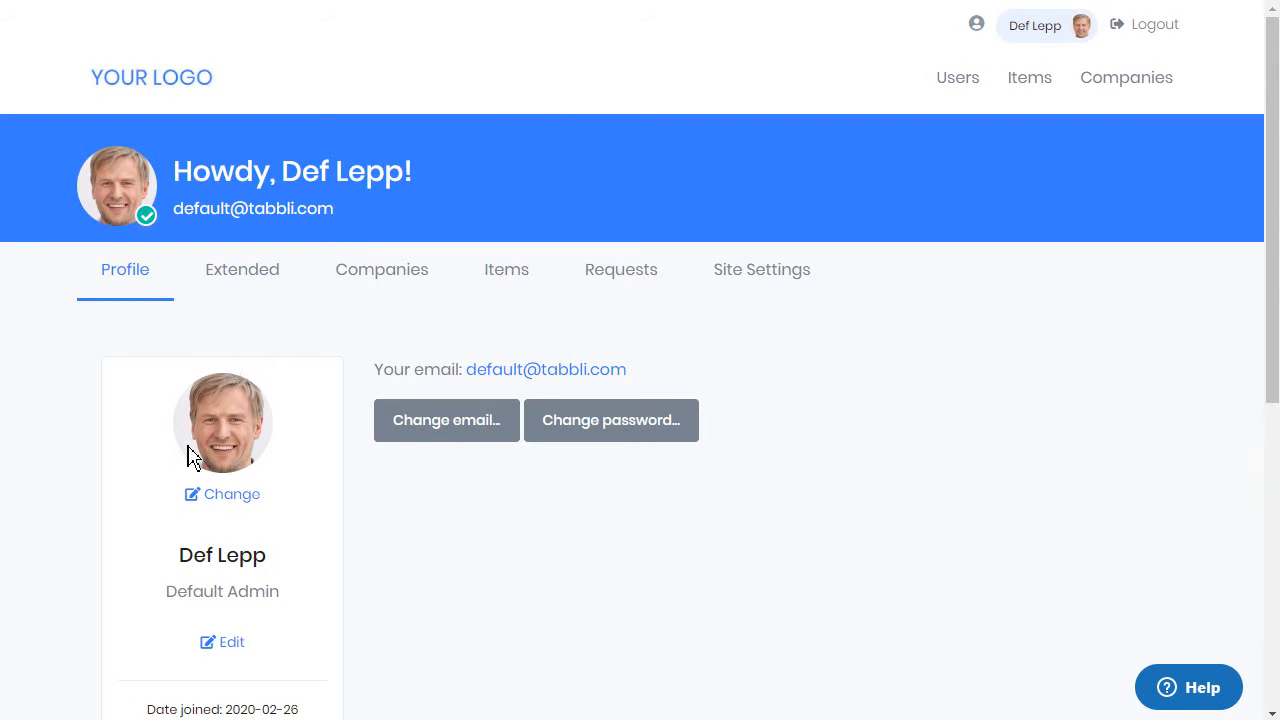
# Step: Open the avatar form and the user data form of the account profile and review their fields
pyautogui.click(232, 496)
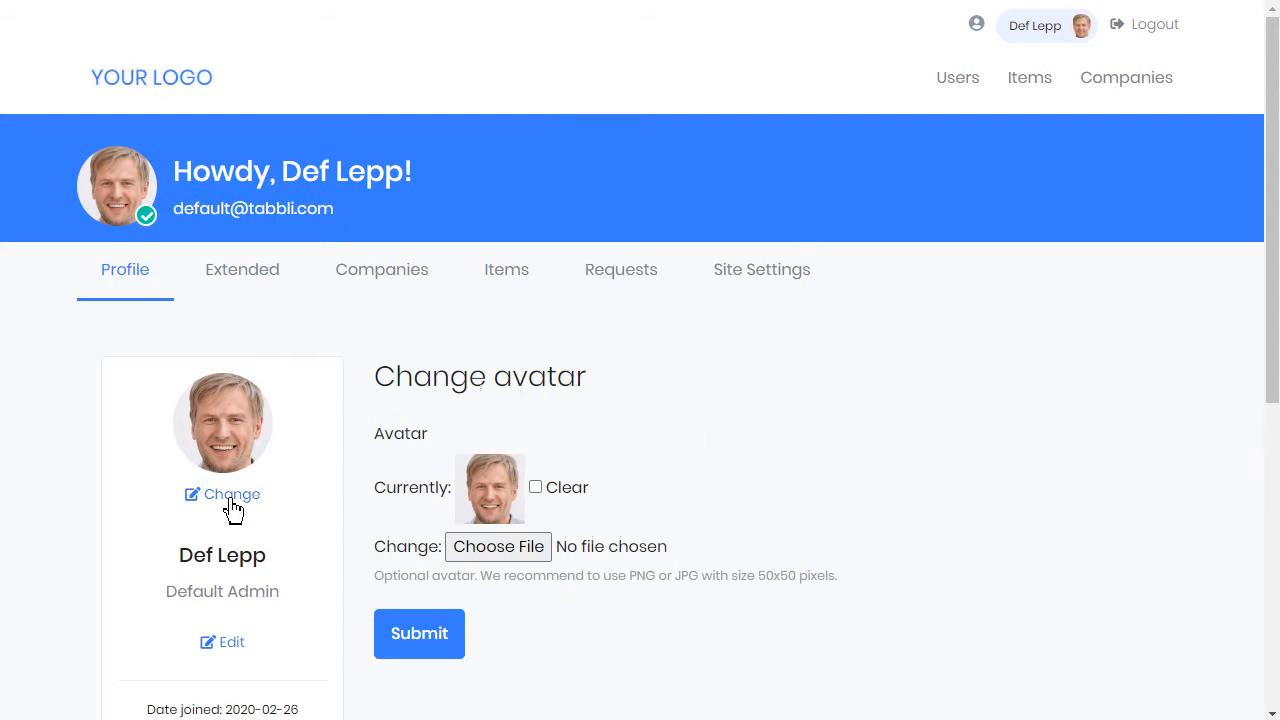
pyautogui.scroll(-2, 276, 504)
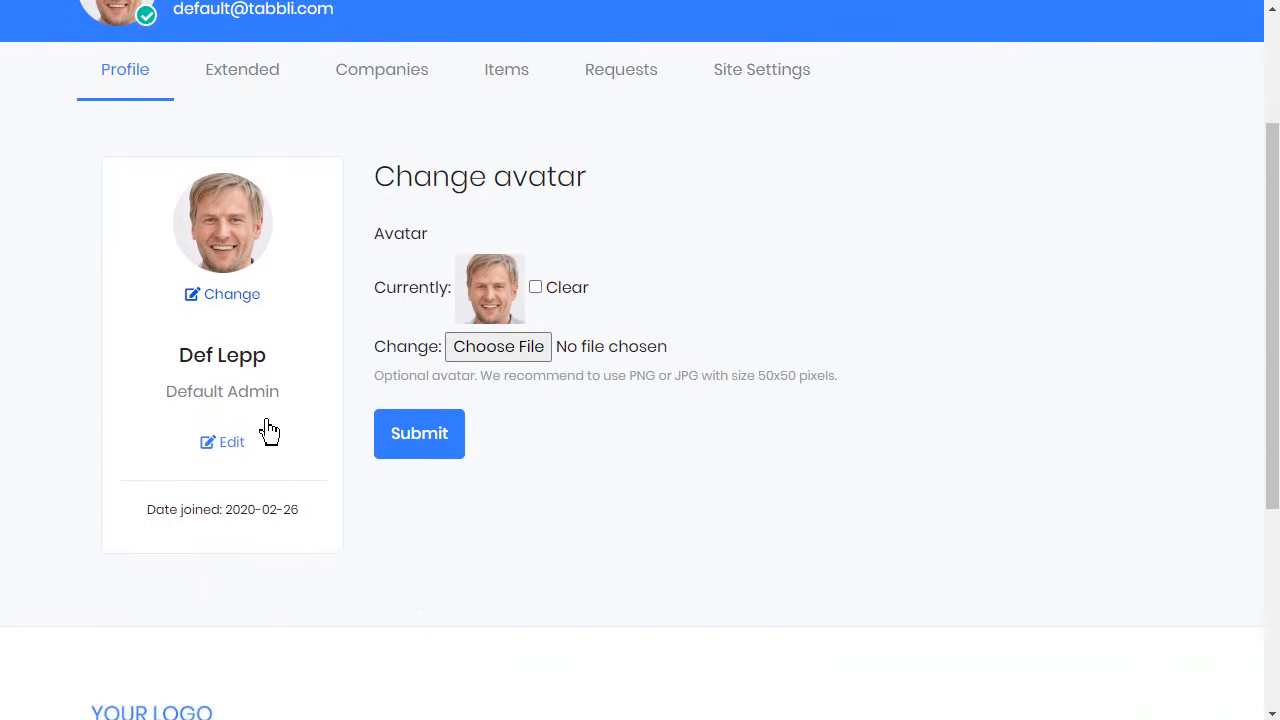
pyautogui.scroll(1, 270, 430)
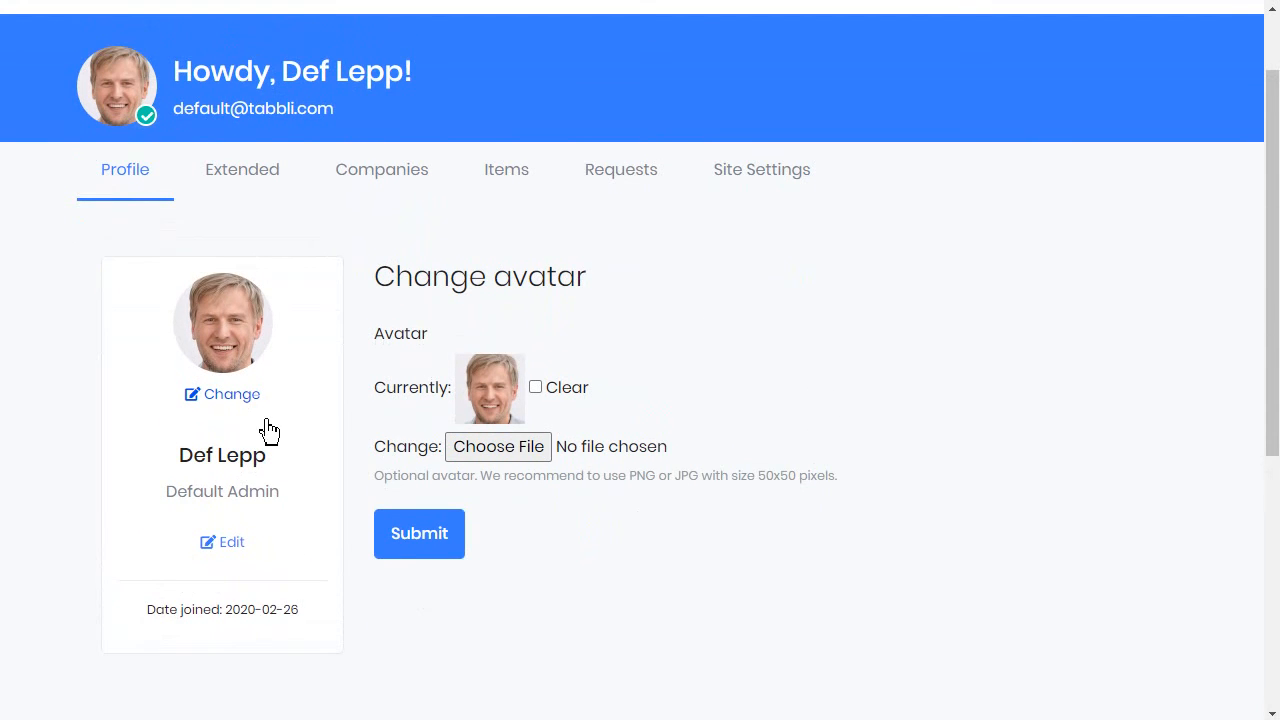
pyautogui.click(232, 545)
pyautogui.scroll(-3, 509, 434)
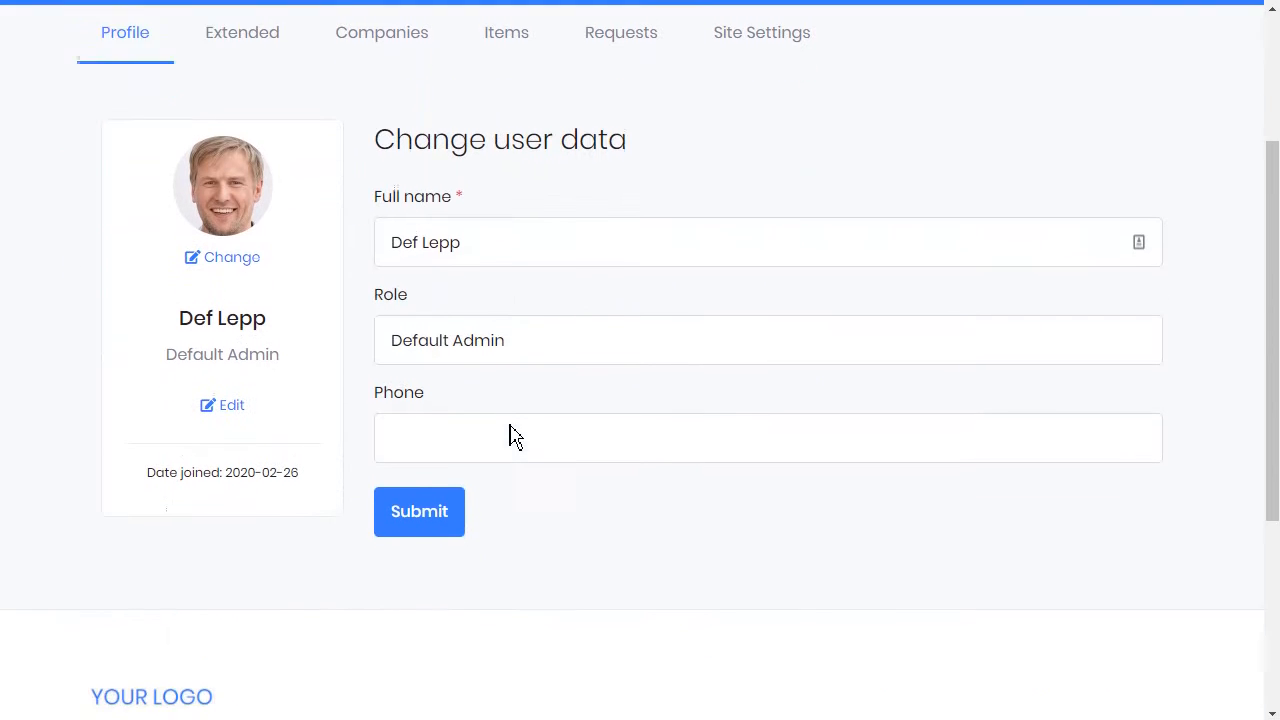
pyautogui.scroll(3, 487, 286)
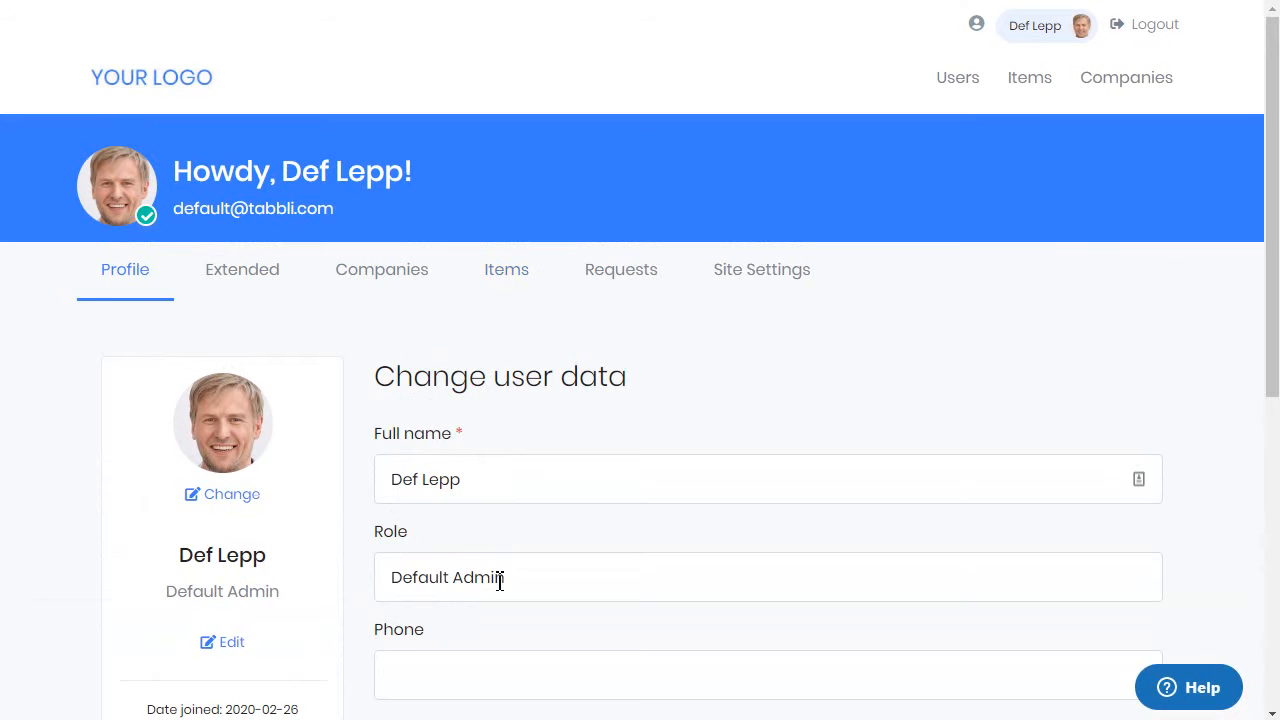
# Step: Add Dancing to the interested categories in the extended profile data and submit the form
pyautogui.click(247, 279)
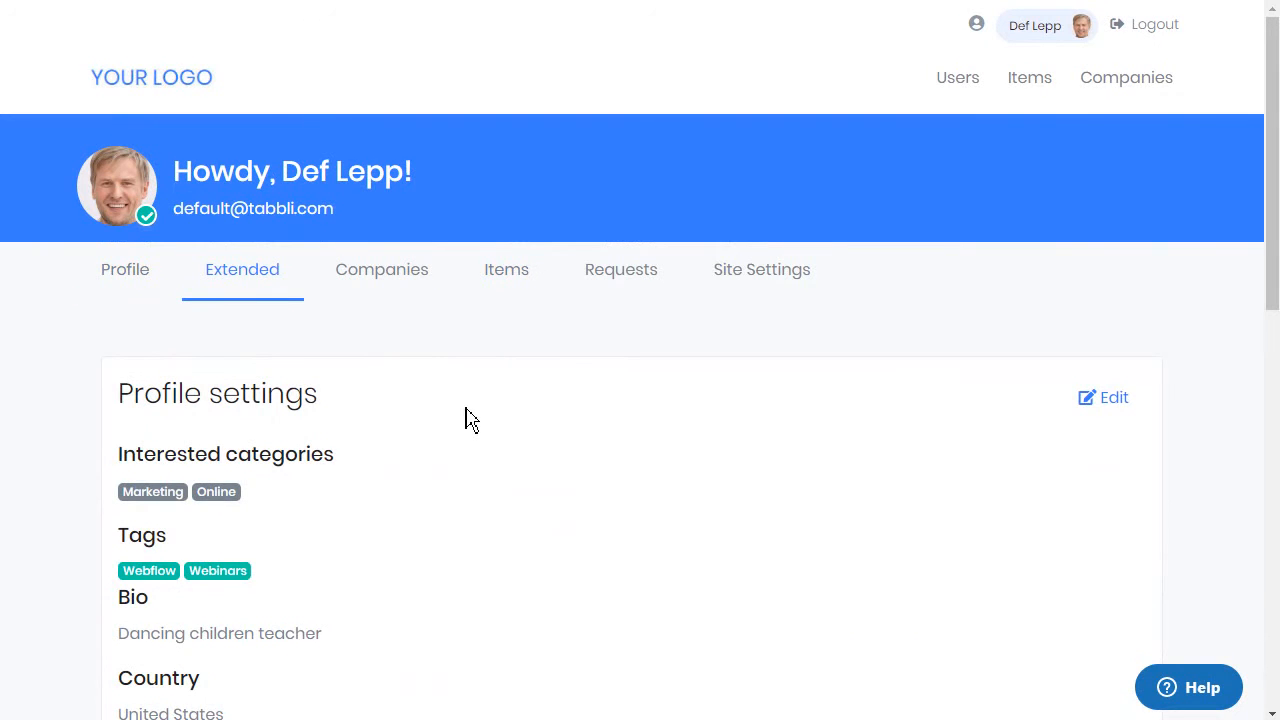
pyautogui.scroll(-1, 466, 420)
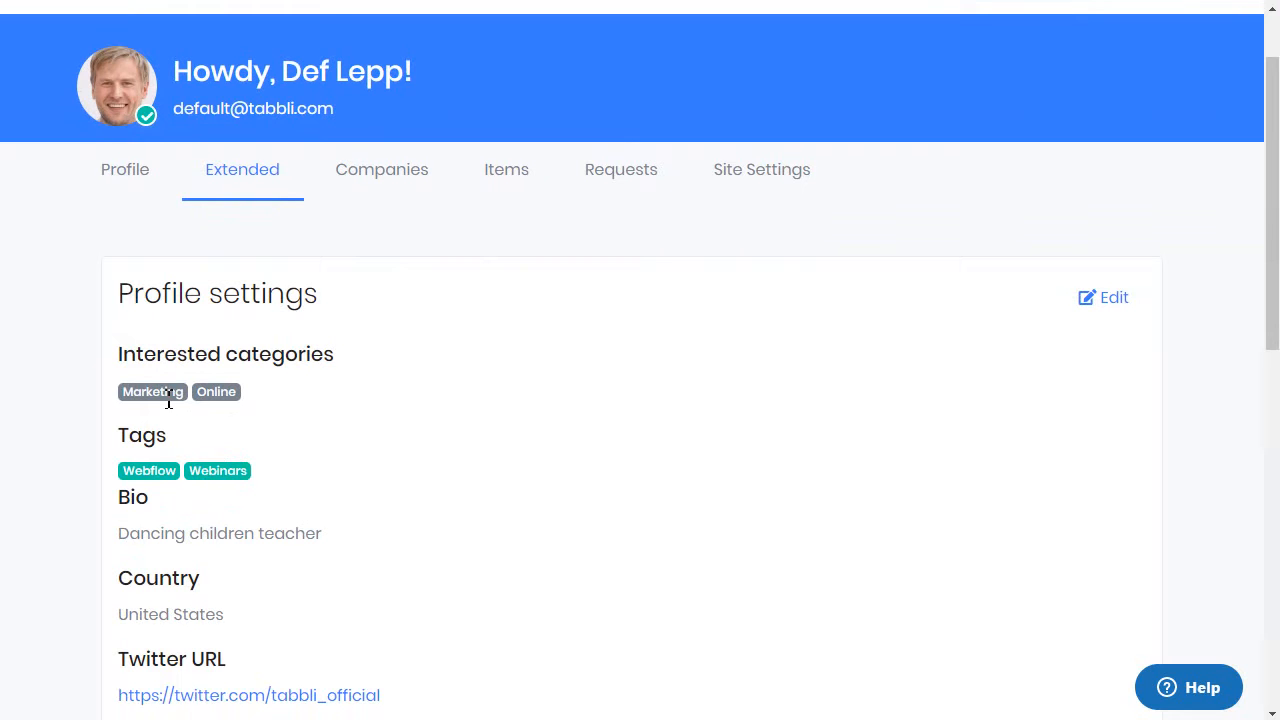
pyautogui.click(1112, 300)
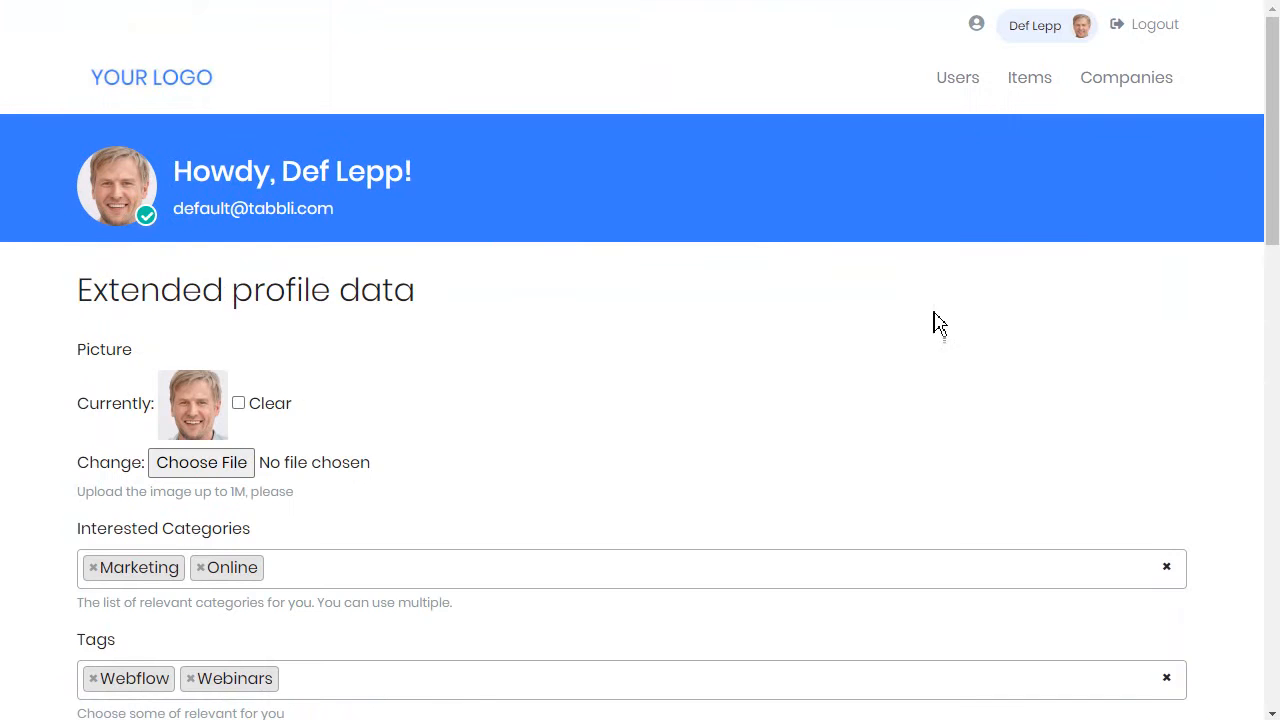
pyautogui.scroll(-2, 934, 323)
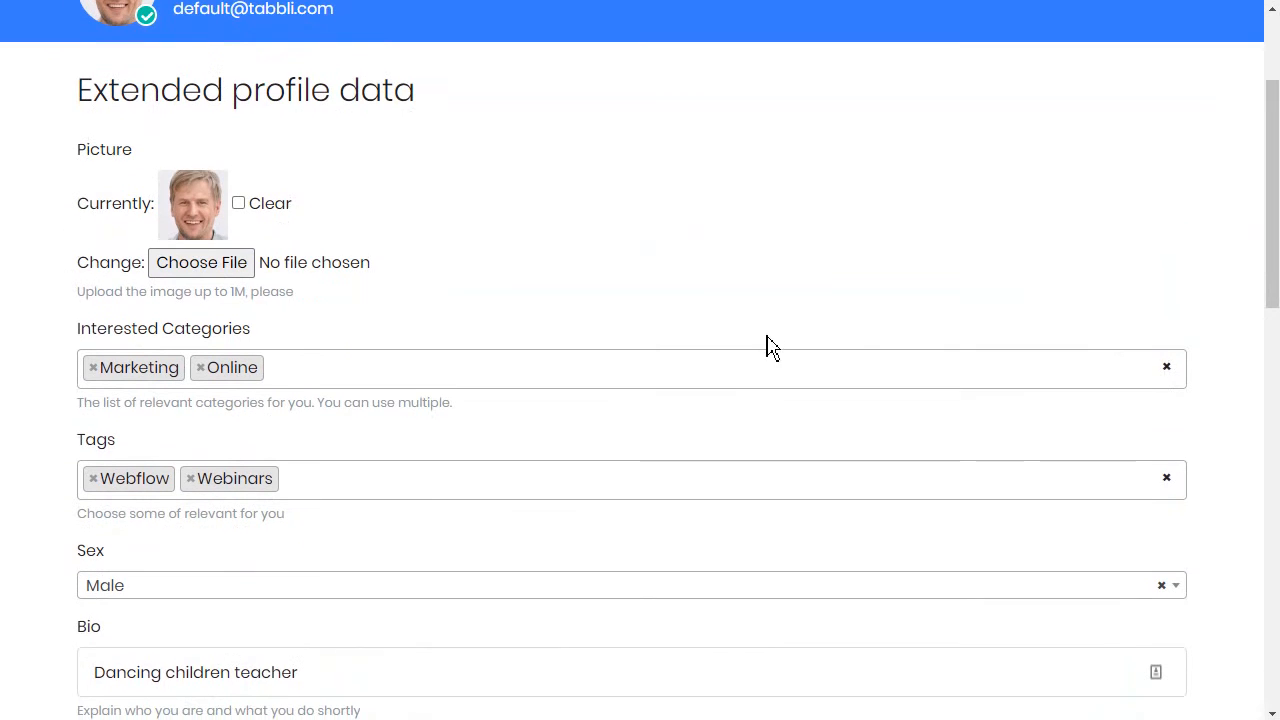
pyautogui.click(418, 368)
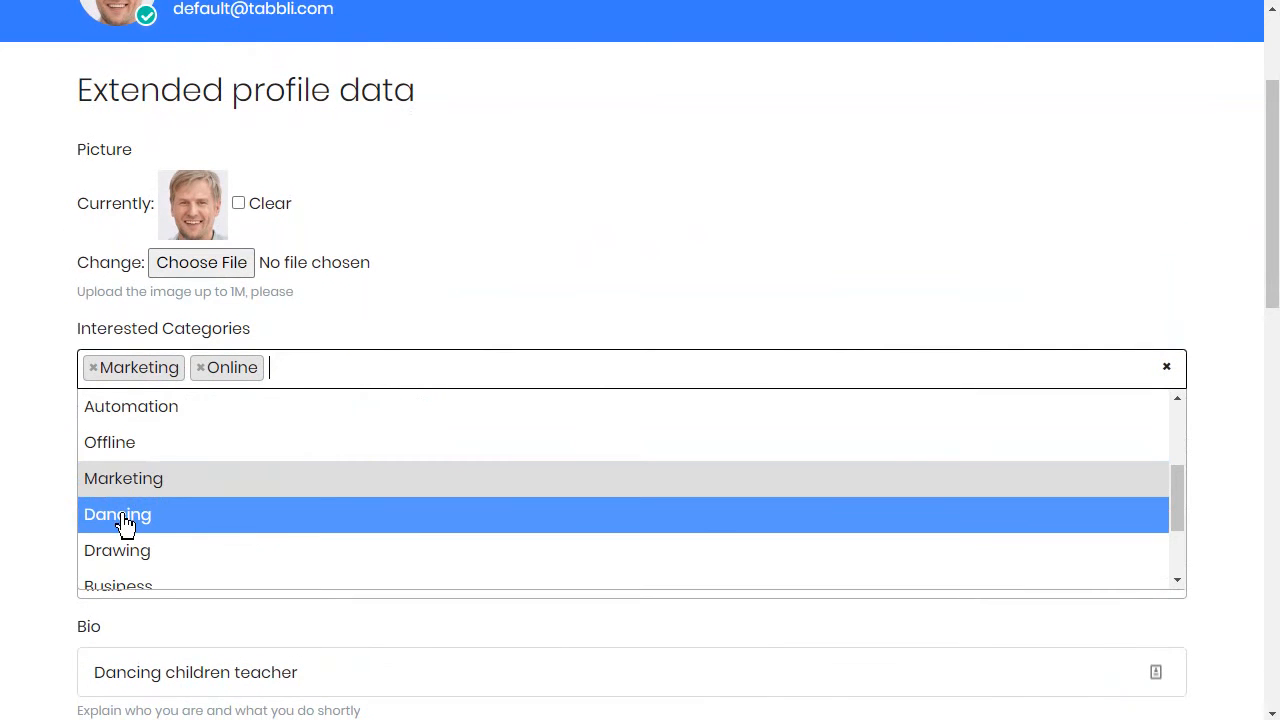
pyautogui.click(122, 520)
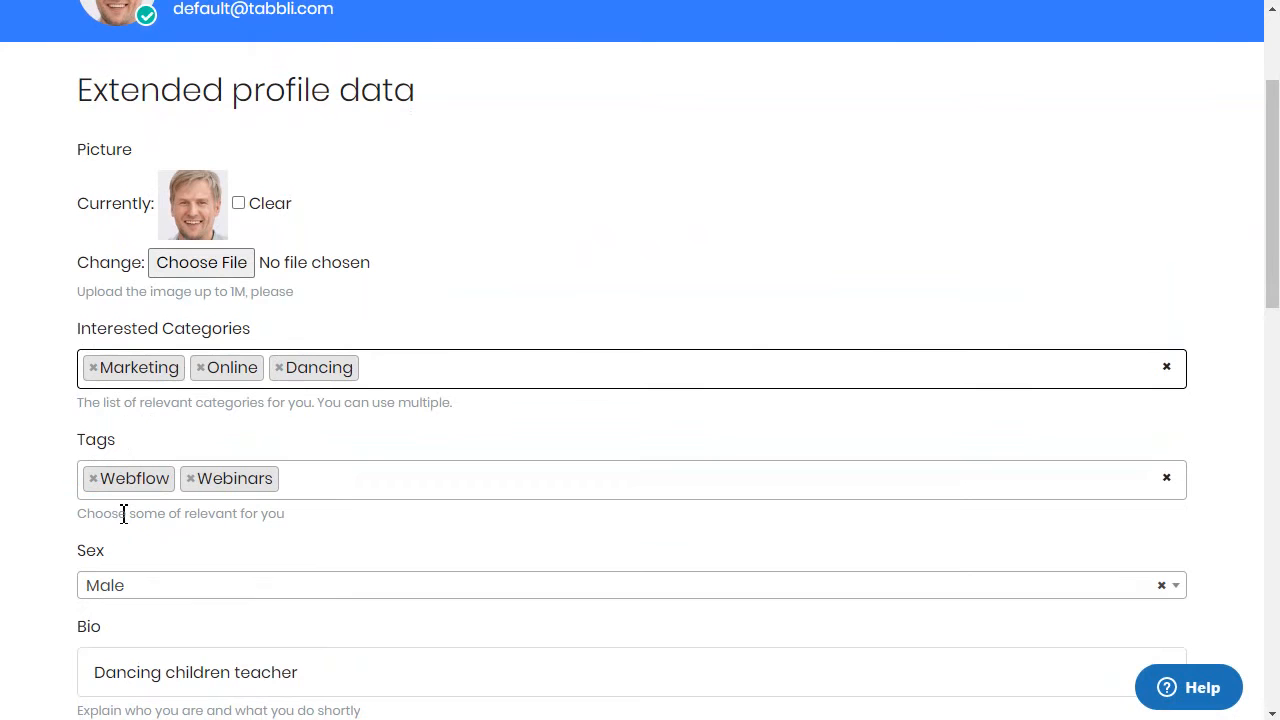
pyautogui.scroll(-10, 632, 407)
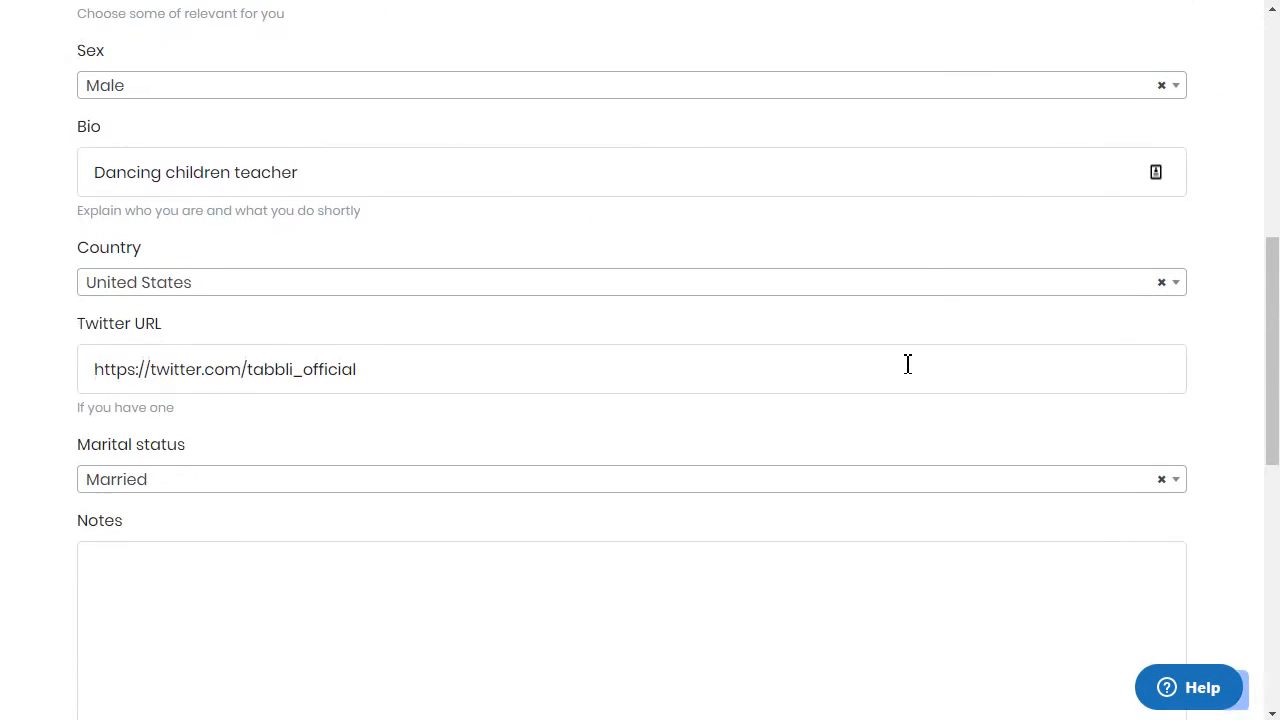
pyautogui.click(129, 394)
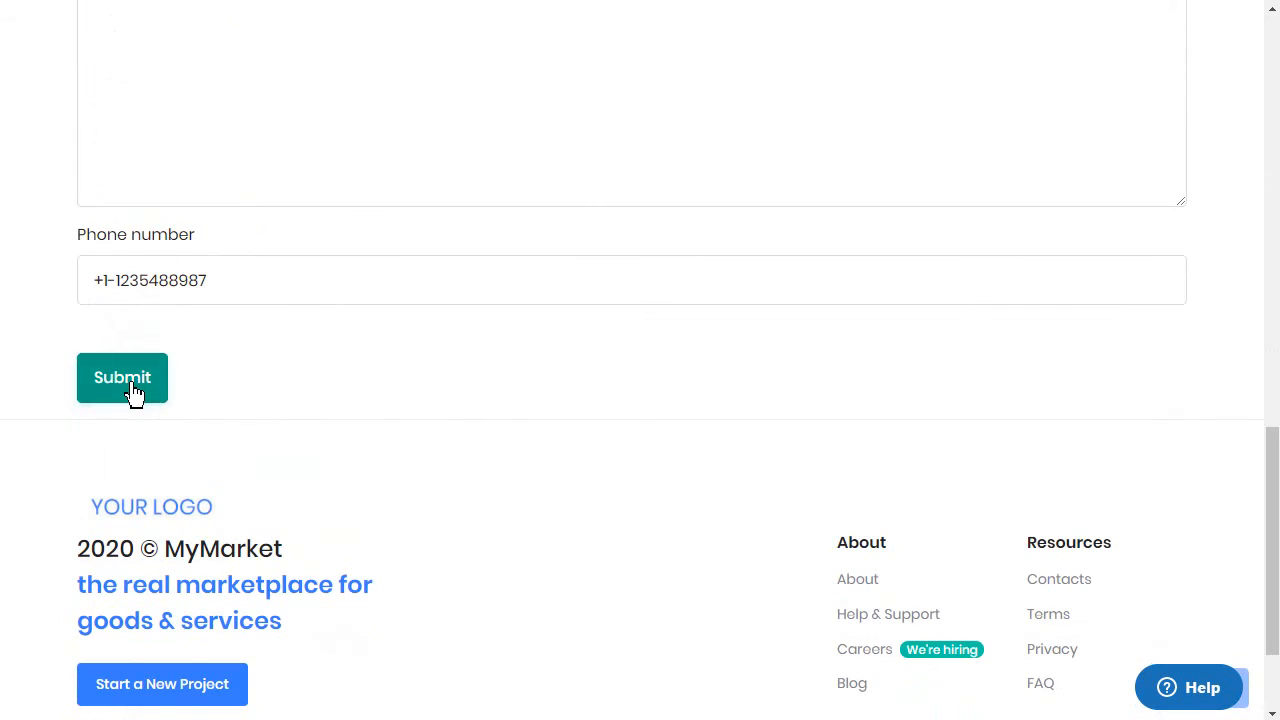
# Step: Reopen the extended profile settings and check the interested categories, tags and other details
pyautogui.click(242, 272)
pyautogui.scroll(-2, 417, 354)
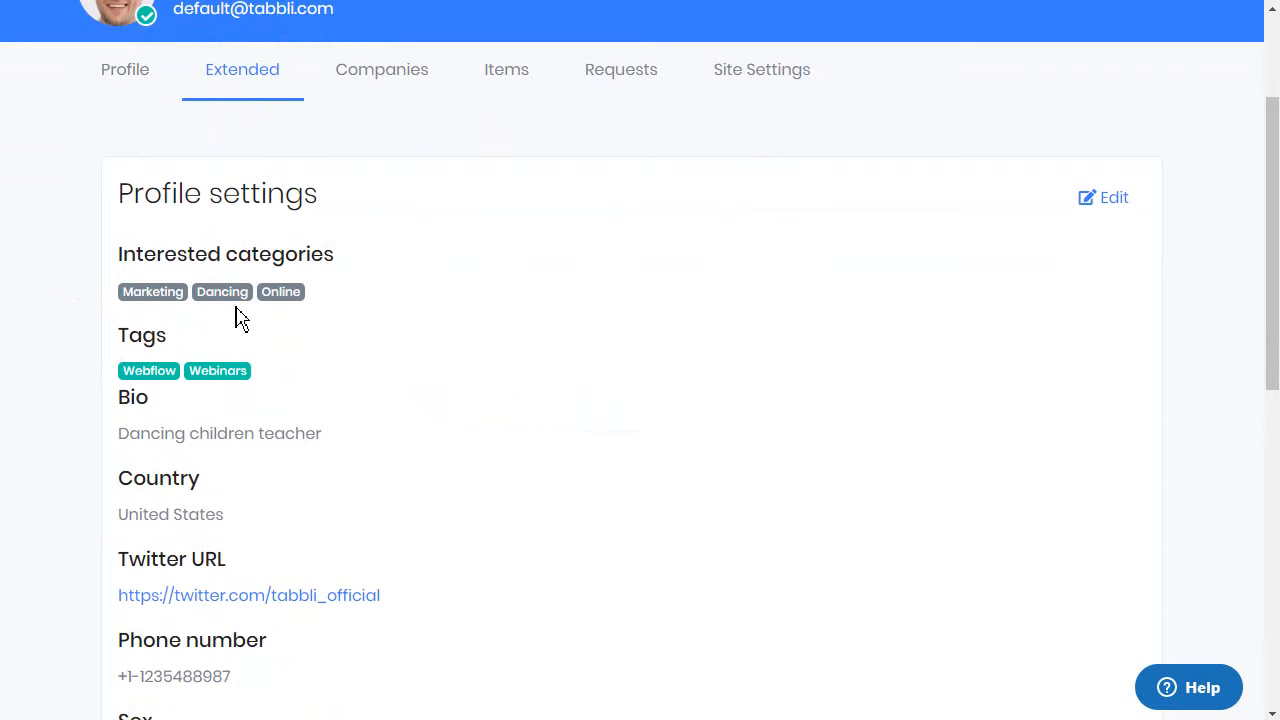
pyautogui.scroll(2, 466, 374)
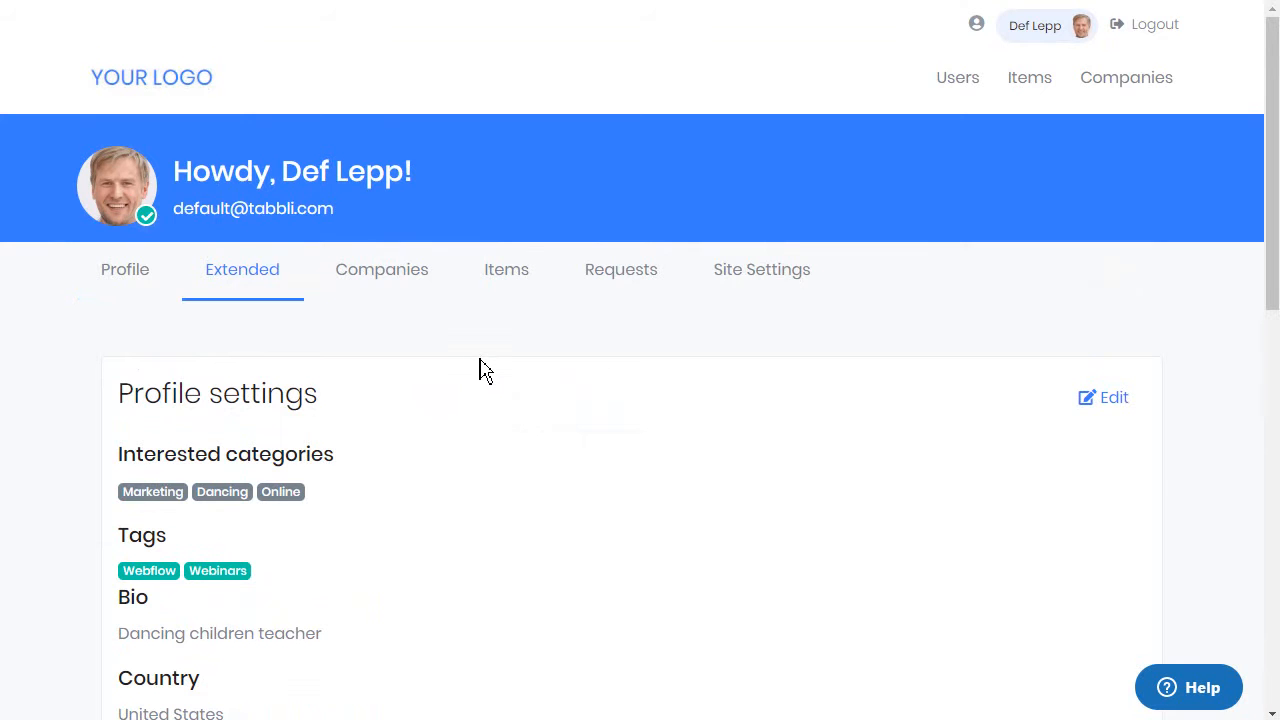
# Step: Open the Arnod company for editing from the account's own companies, review its fields and return to the account profile
pyautogui.click(390, 286)
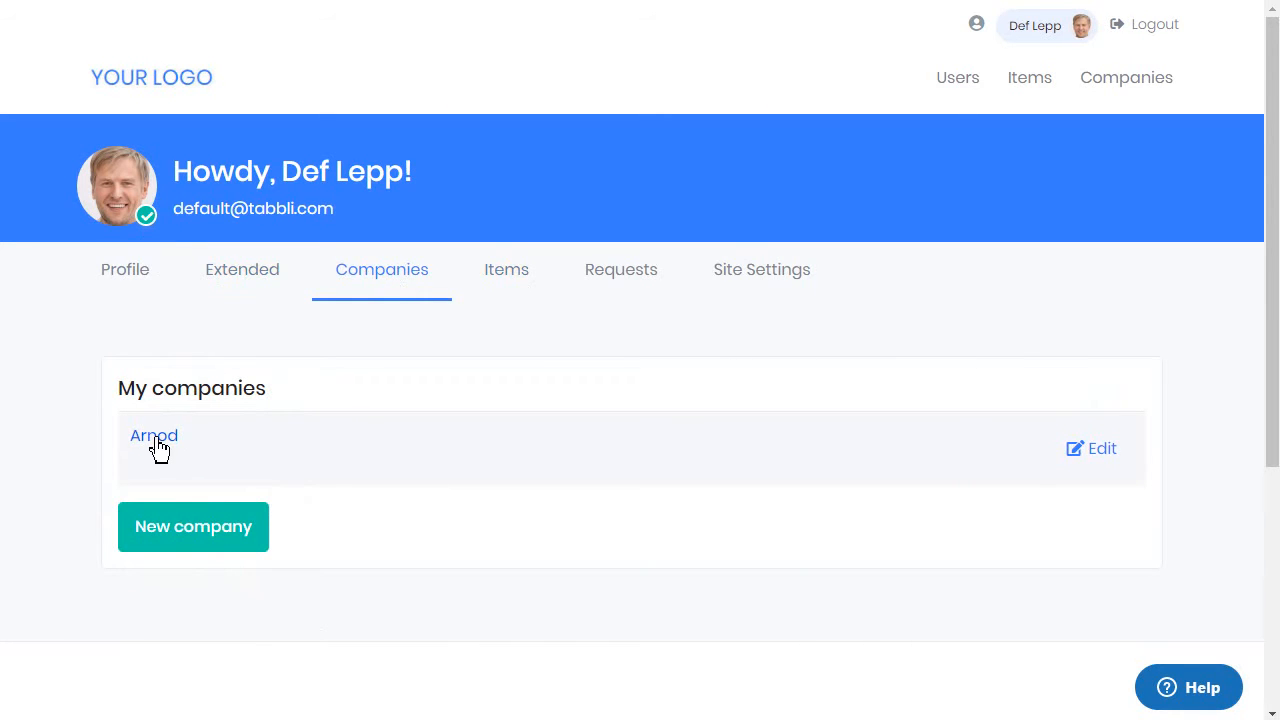
pyautogui.click(1098, 450)
pyautogui.scroll(-5, 394, 449)
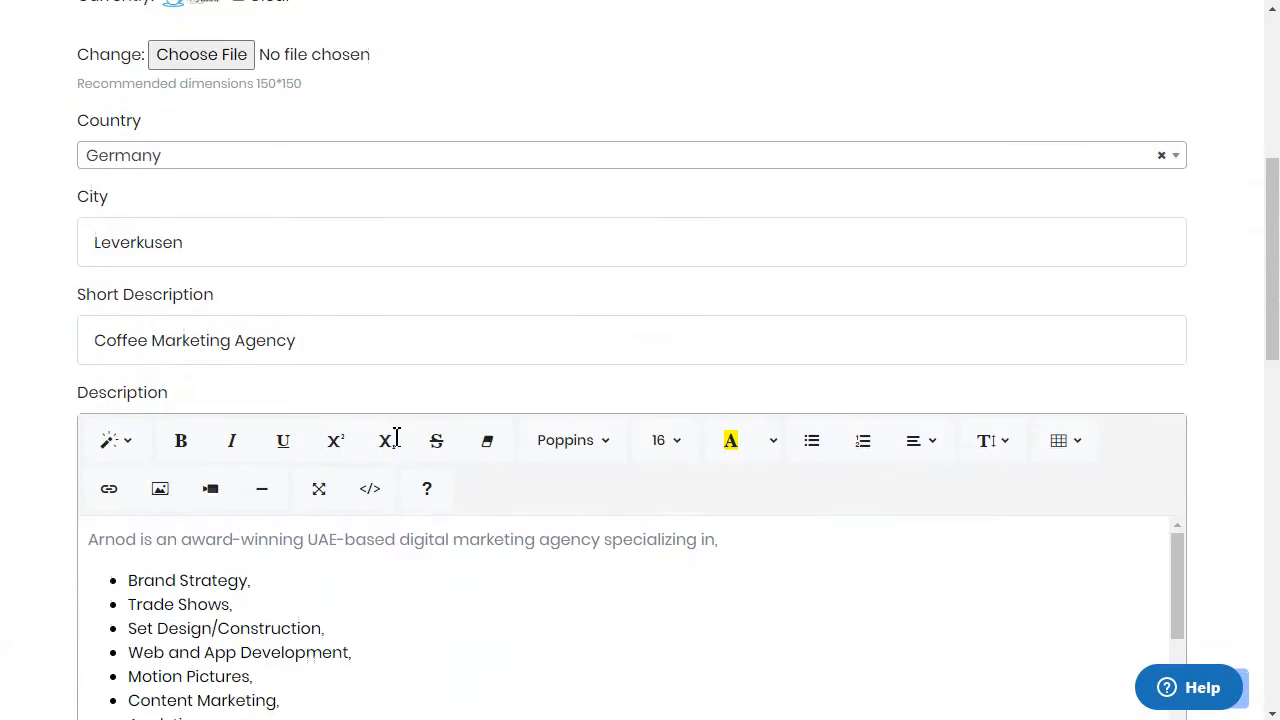
pyautogui.scroll(7, 395, 437)
pyautogui.scroll(-13, 414, 443)
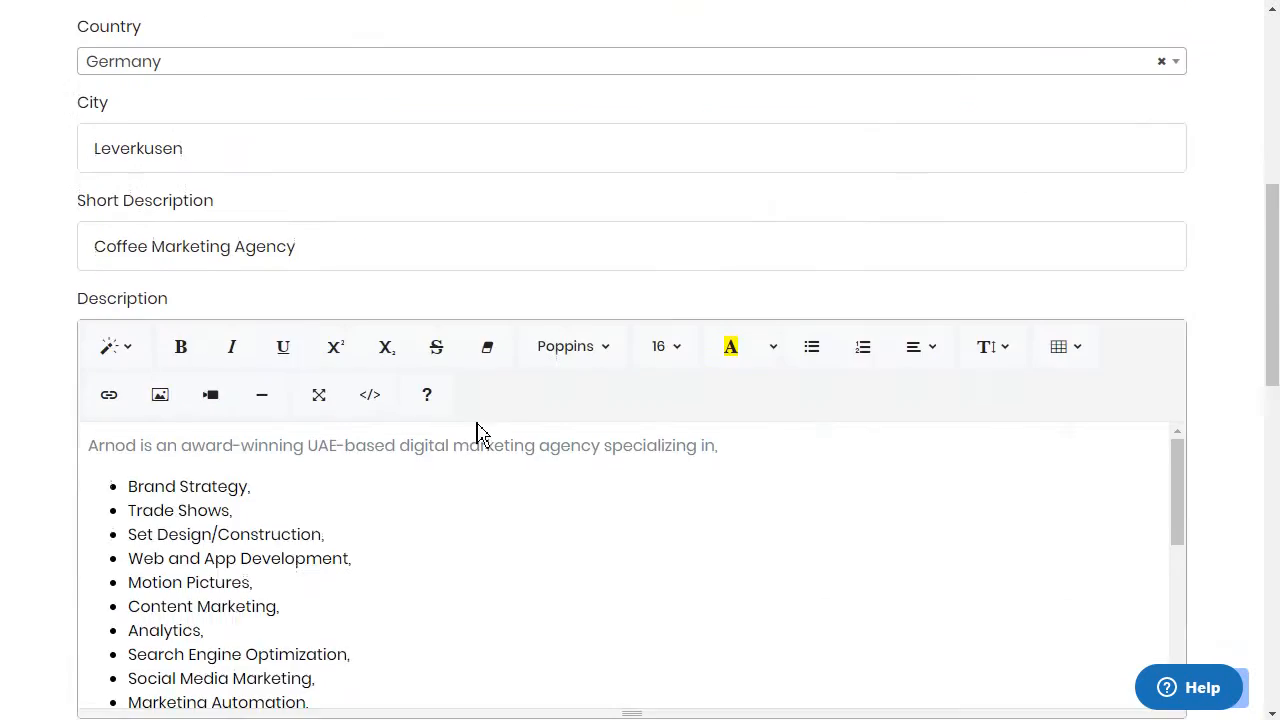
pyautogui.scroll(13, 516, 432)
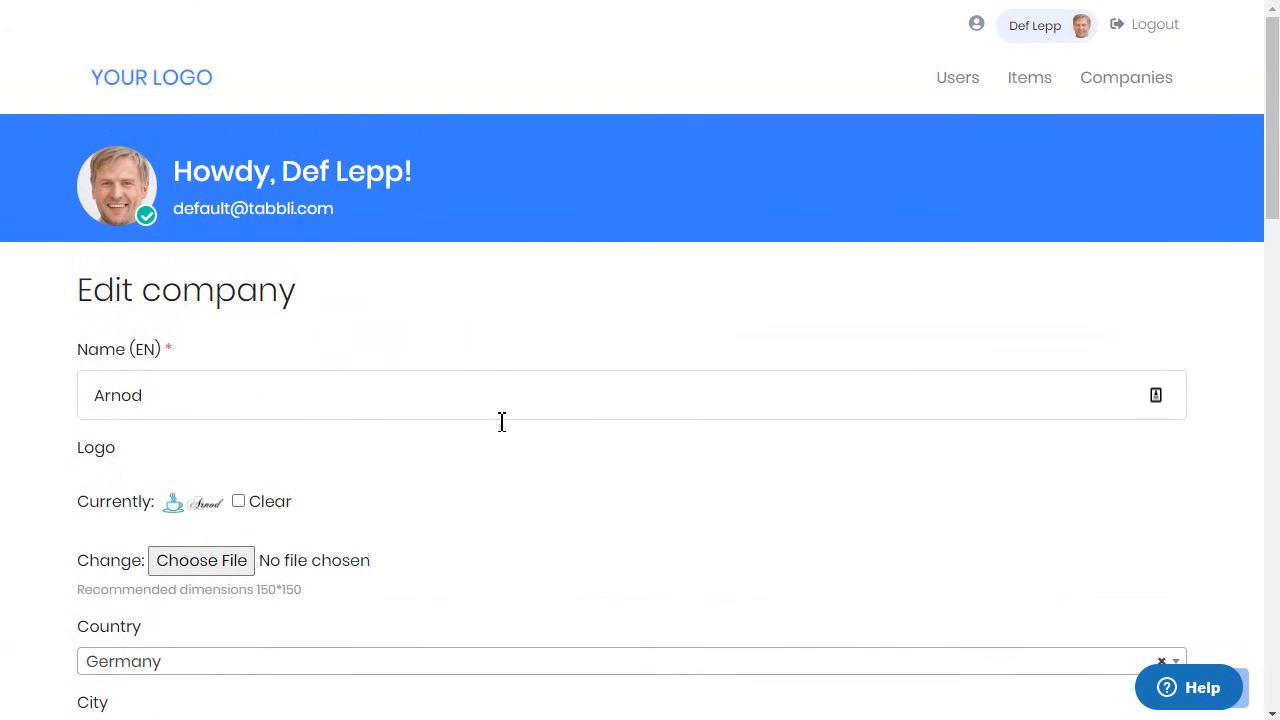
pyautogui.click(502, 421)
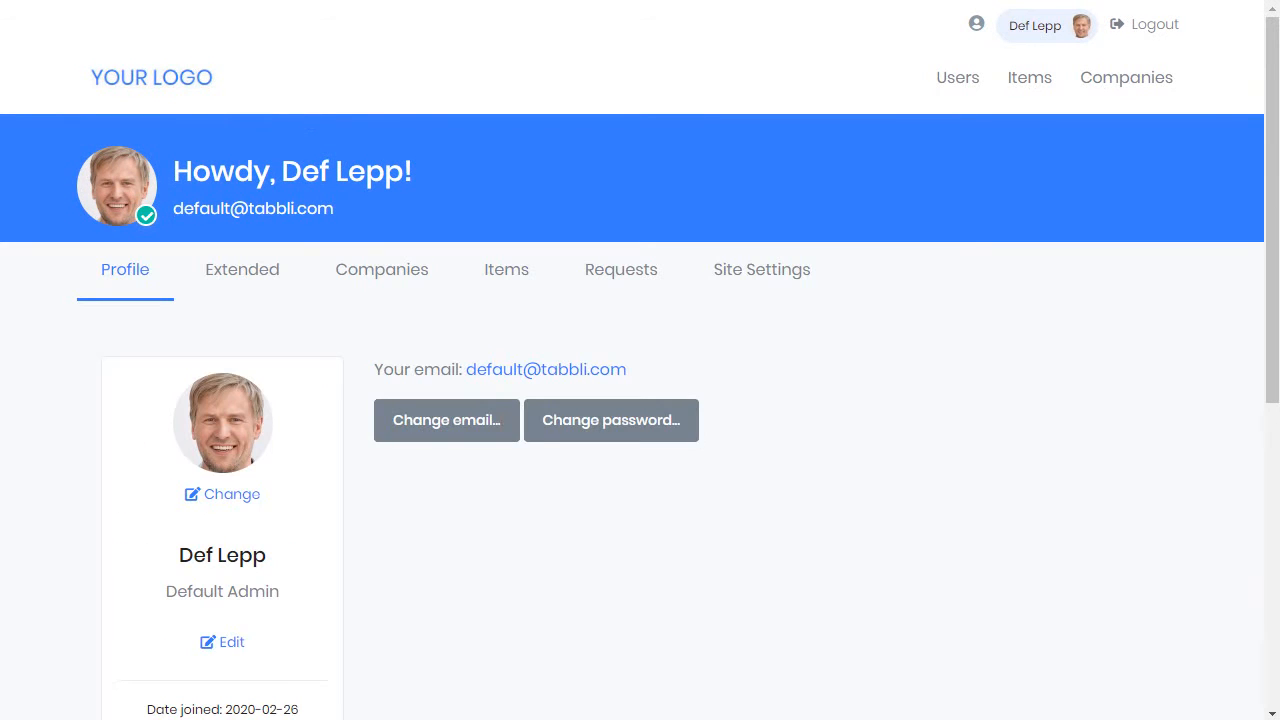
# Step: Start a new item from the account's own items and look through the available Company and Tags options without selecting any
pyautogui.click(513, 272)
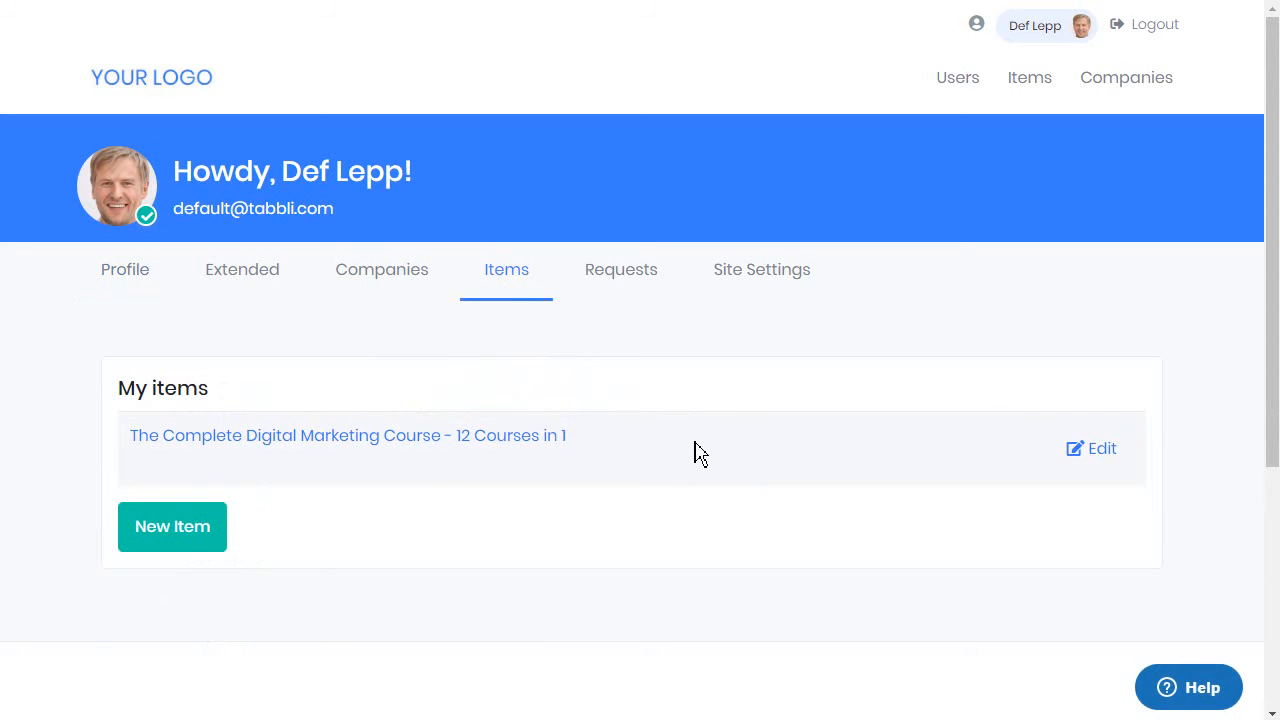
pyautogui.click(190, 536)
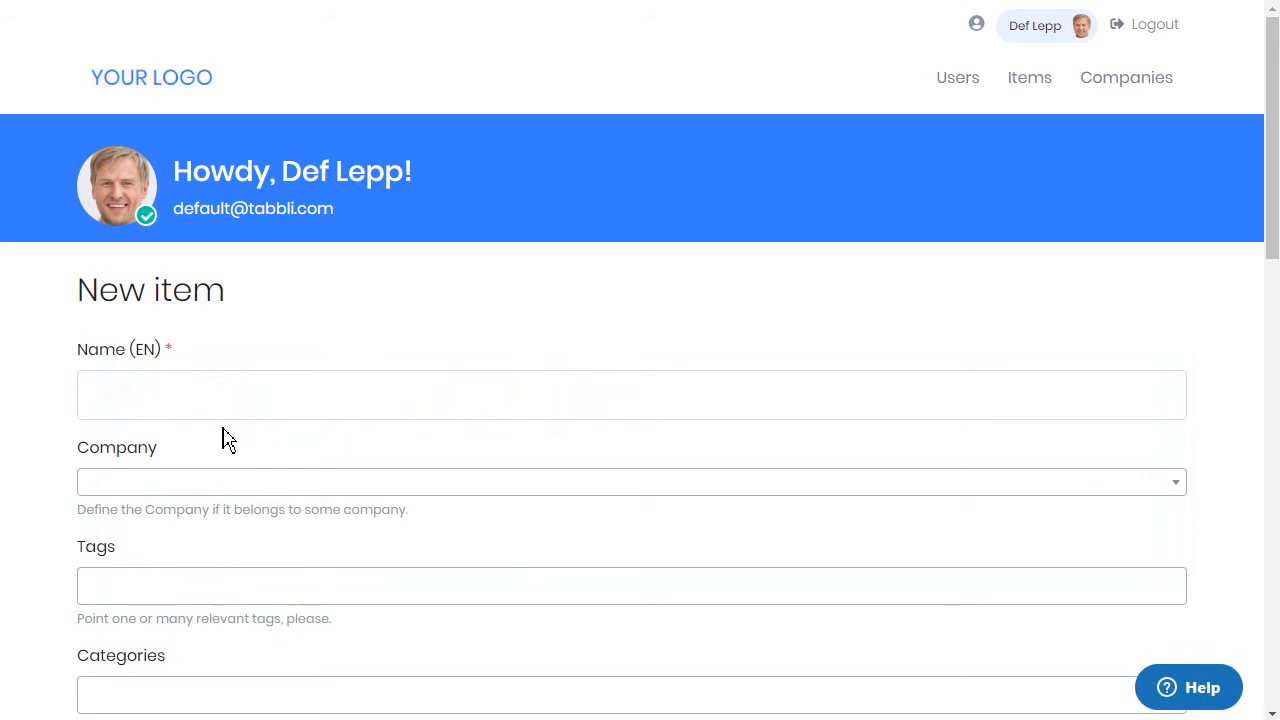
pyautogui.click(225, 396)
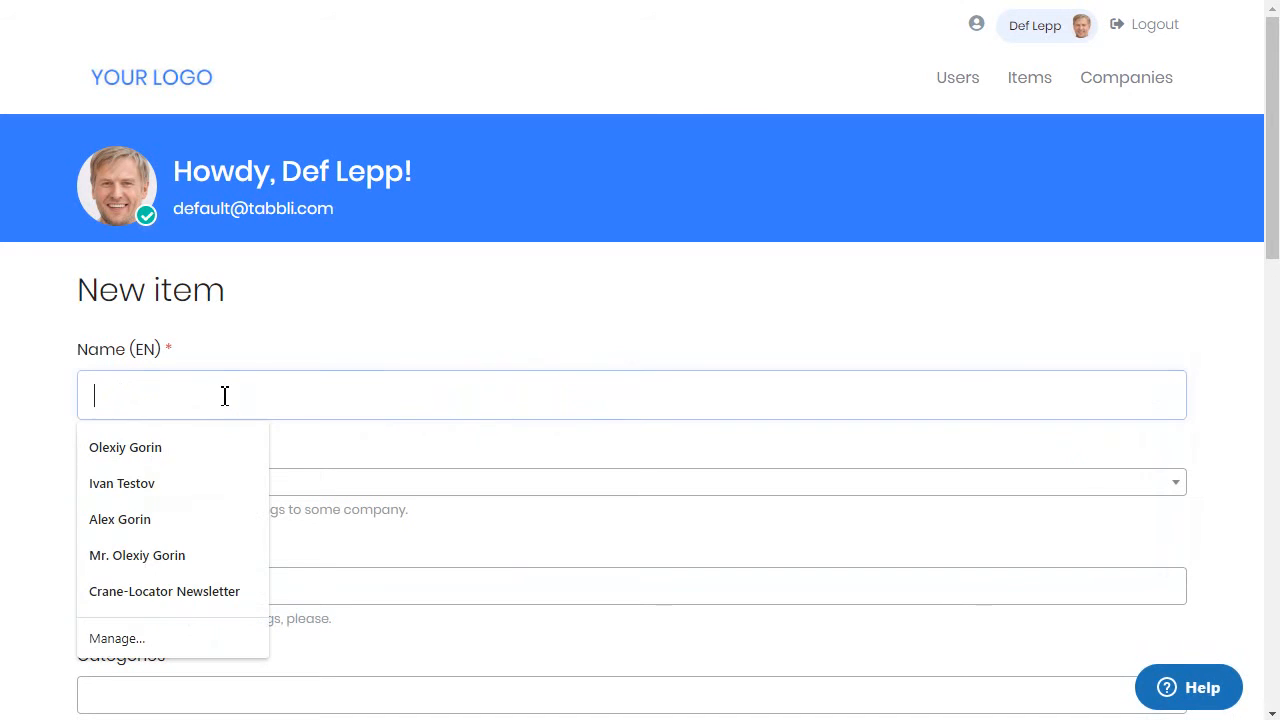
pyautogui.click(344, 453)
pyautogui.click(225, 486)
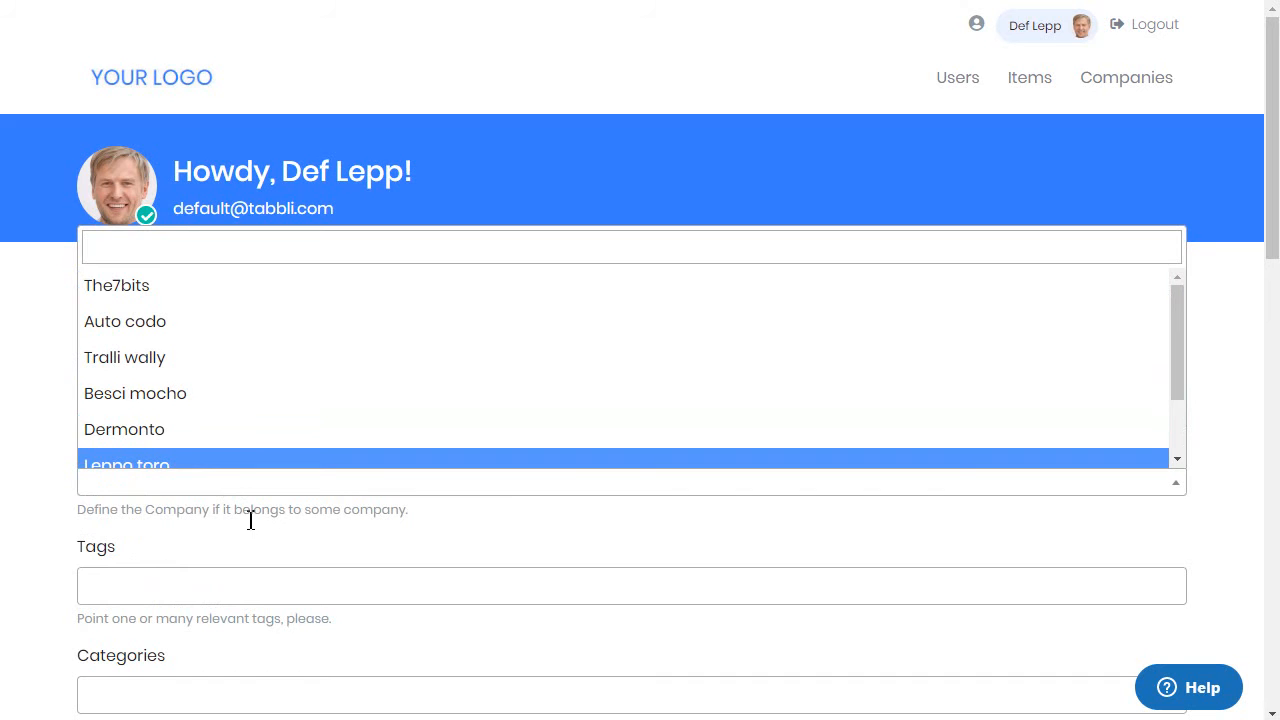
pyautogui.click(58, 535)
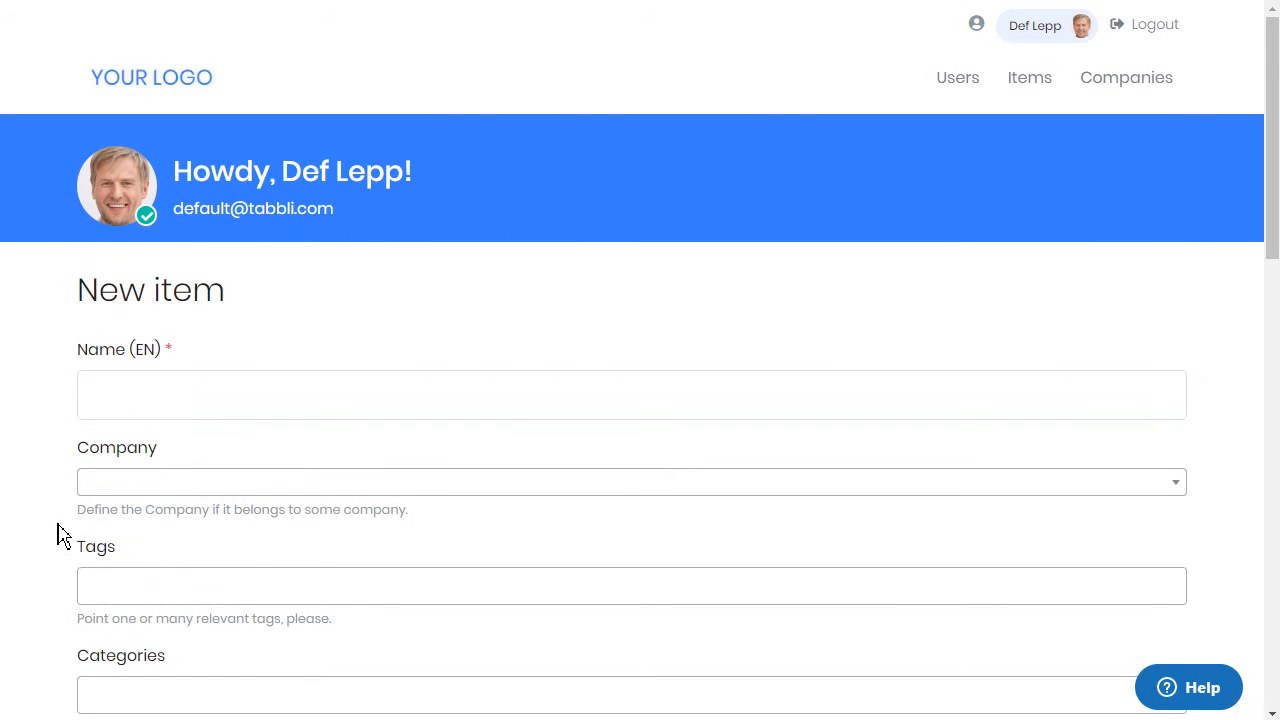
pyautogui.click(129, 590)
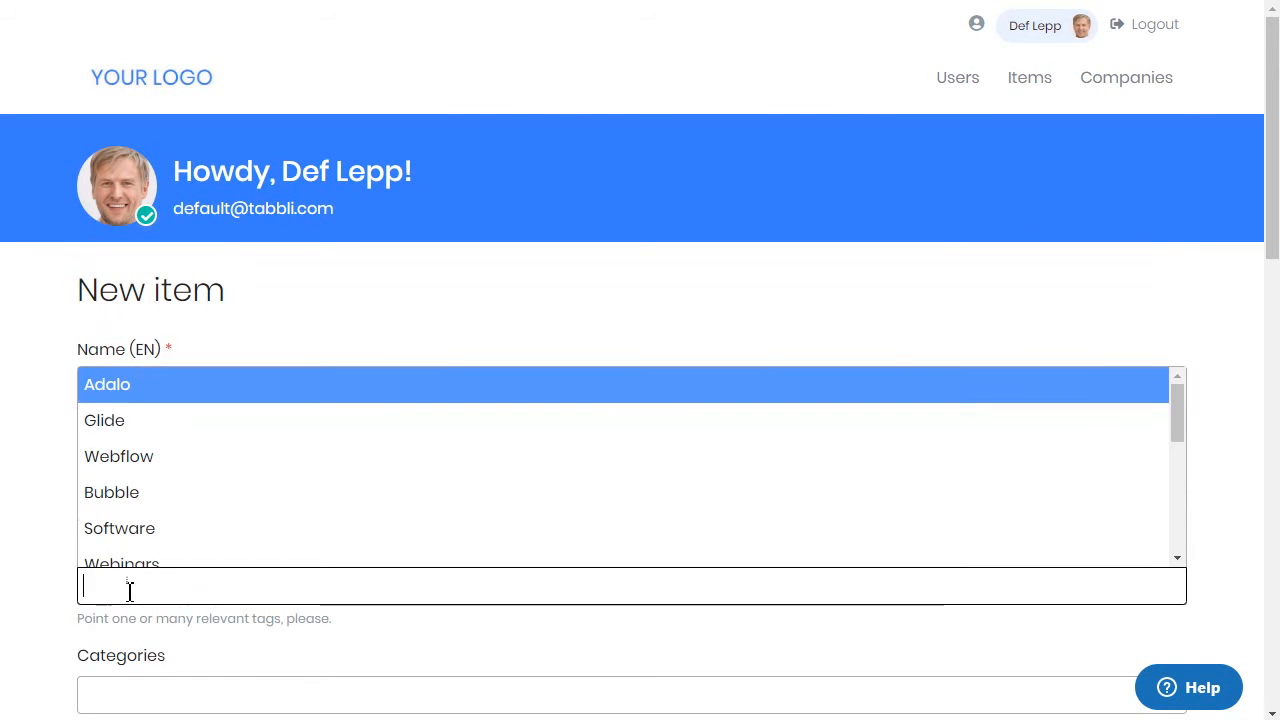
pyautogui.click(42, 536)
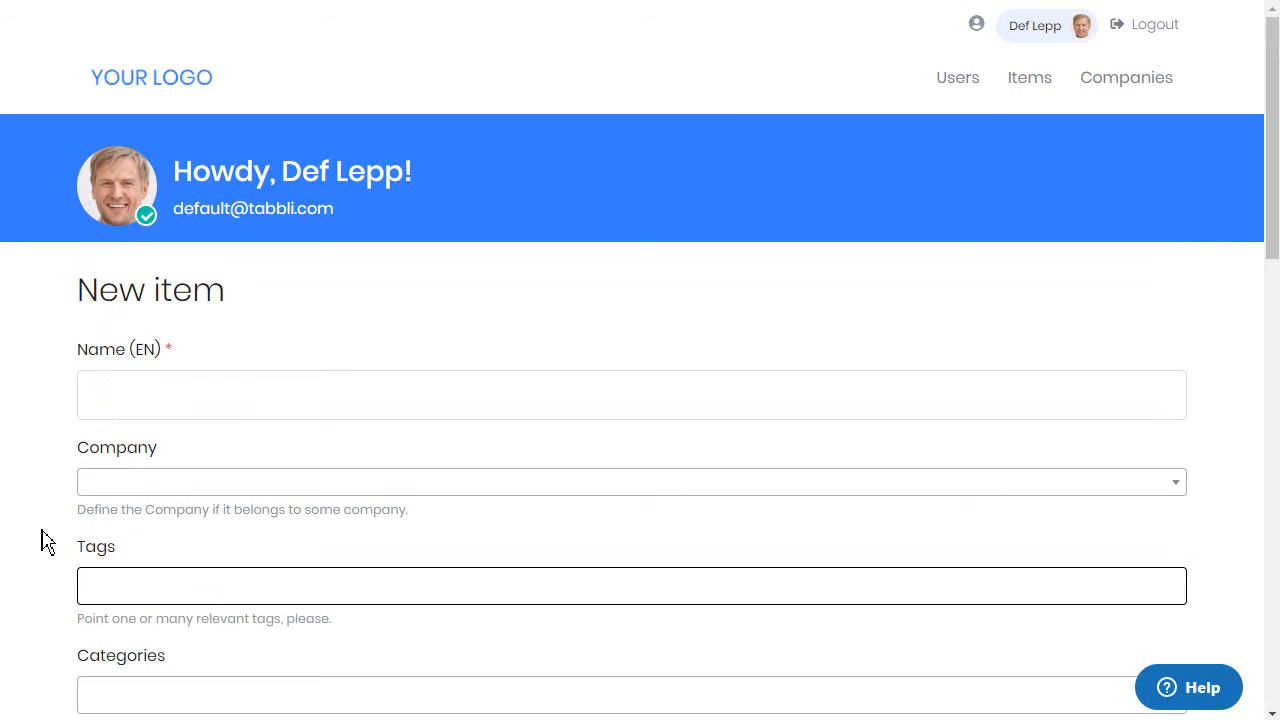
# Step: Review the new item's categories, description and price fields, and return to the account profile without submitting
pyautogui.scroll(-2, 43, 550)
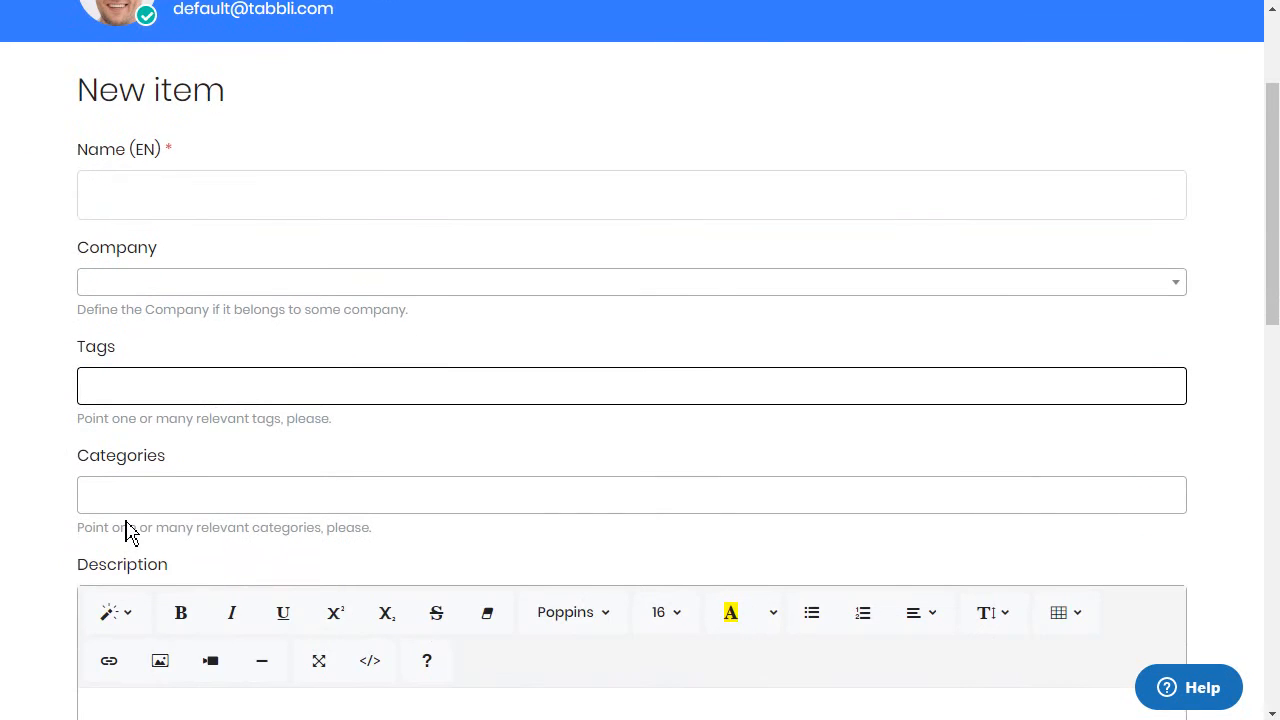
pyautogui.scroll(-4, 63, 566)
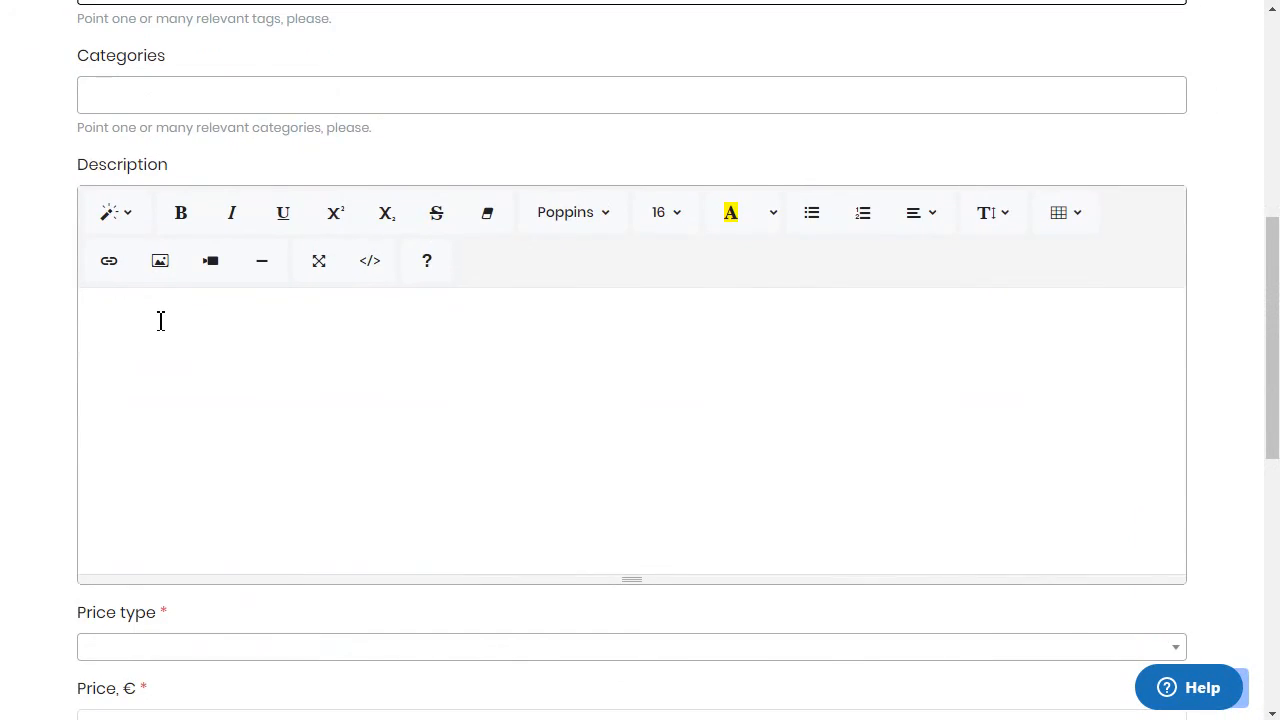
pyautogui.scroll(-4, 160, 320)
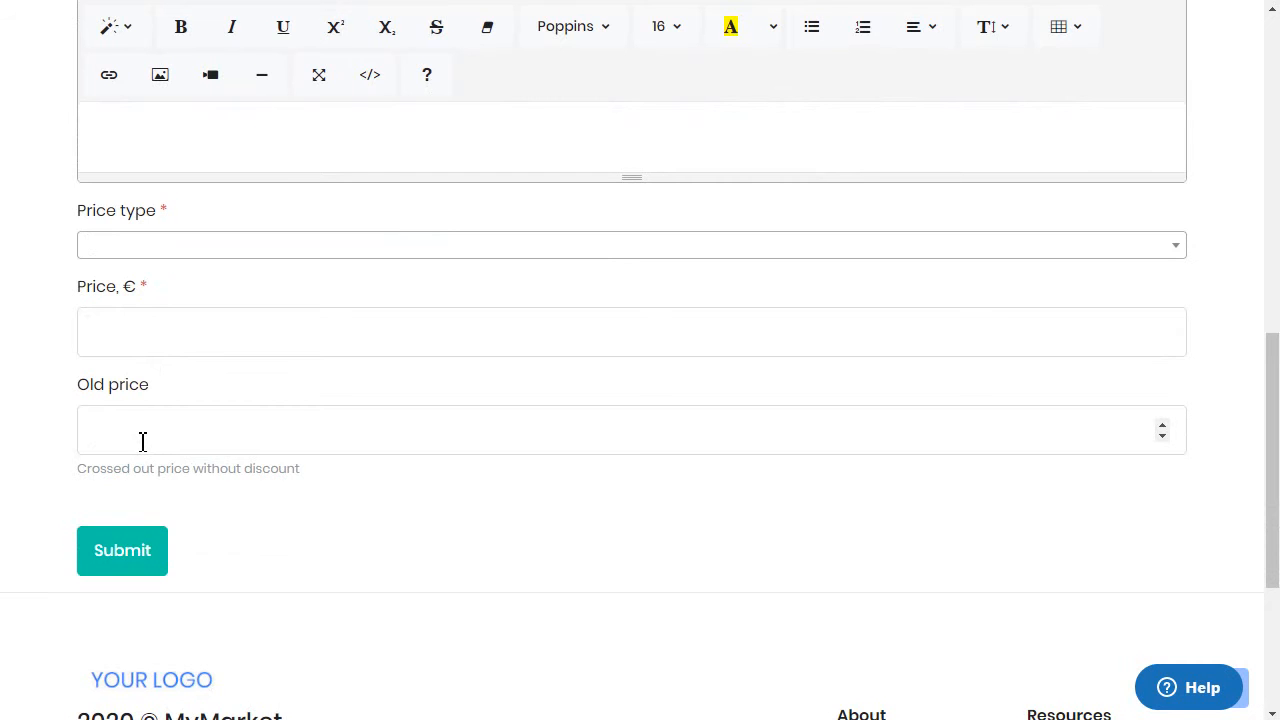
pyautogui.scroll(15, 143, 441)
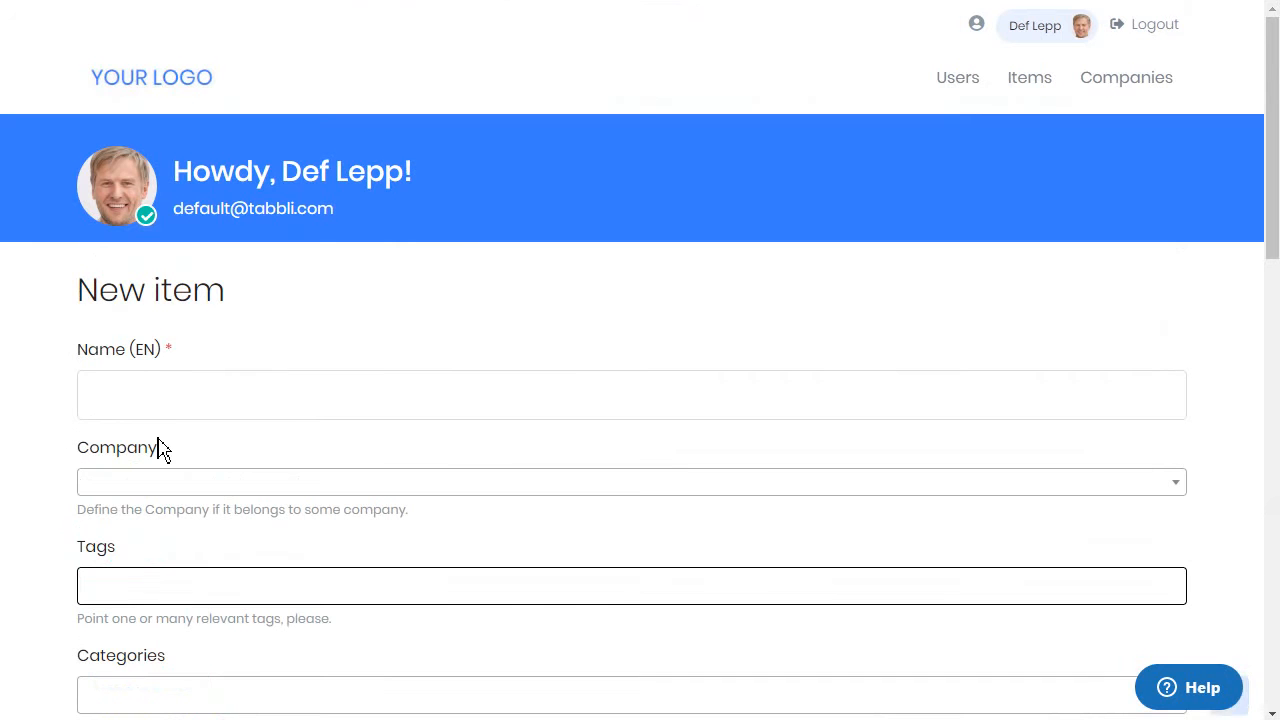
pyautogui.click(322, 250)
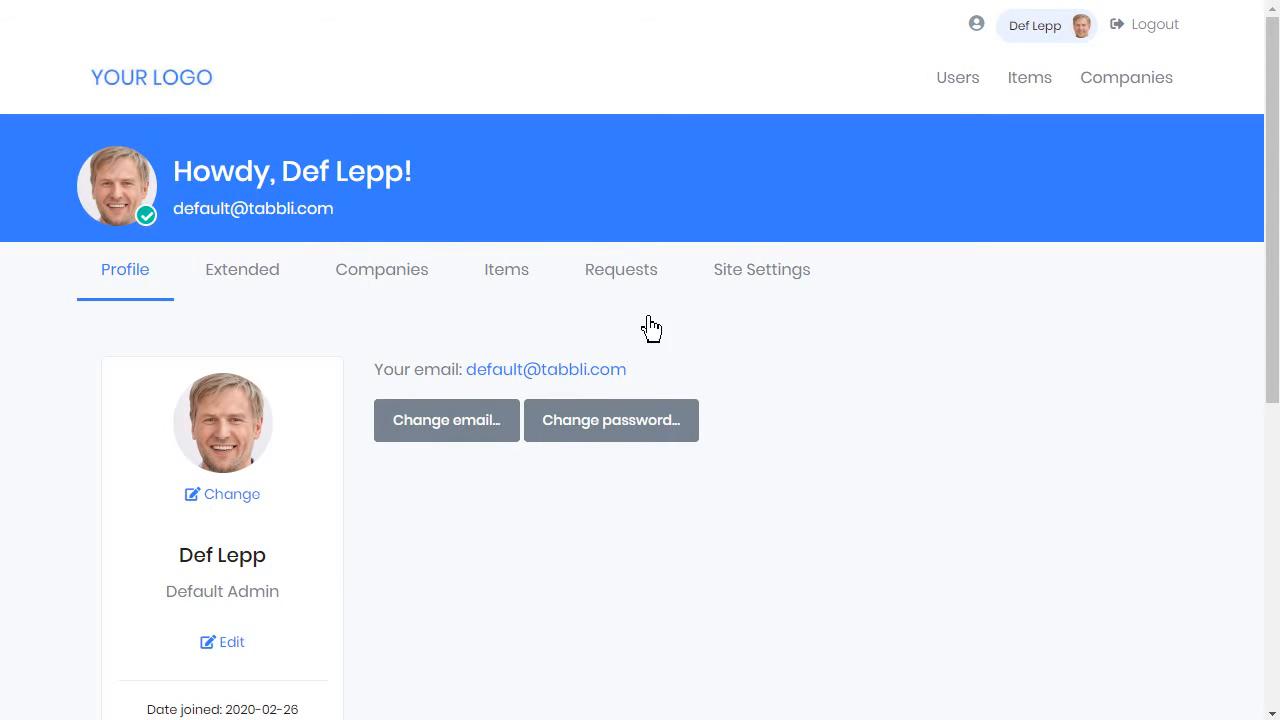
# Step: Open the site settings and choose stripe-logo.jpg as the new logo in the branding settings
pyautogui.click(762, 272)
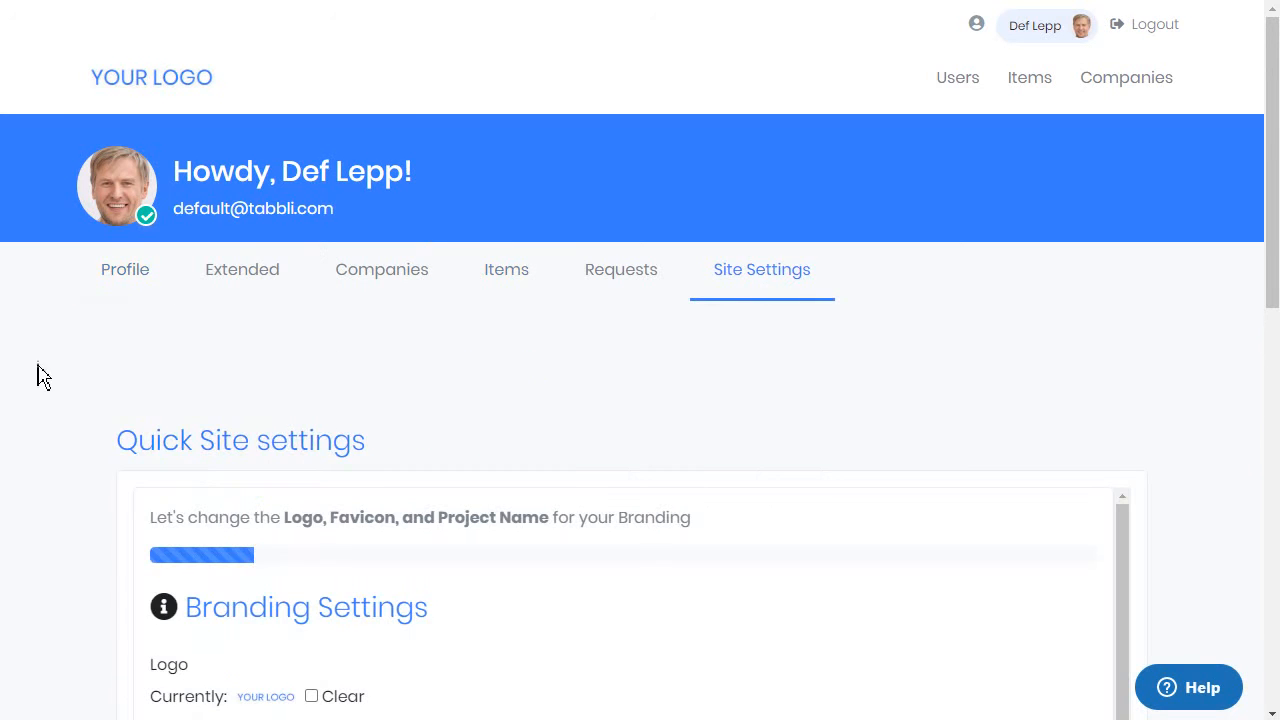
pyautogui.scroll(-1, 124, 340)
pyautogui.scroll(-1, 124, 340)
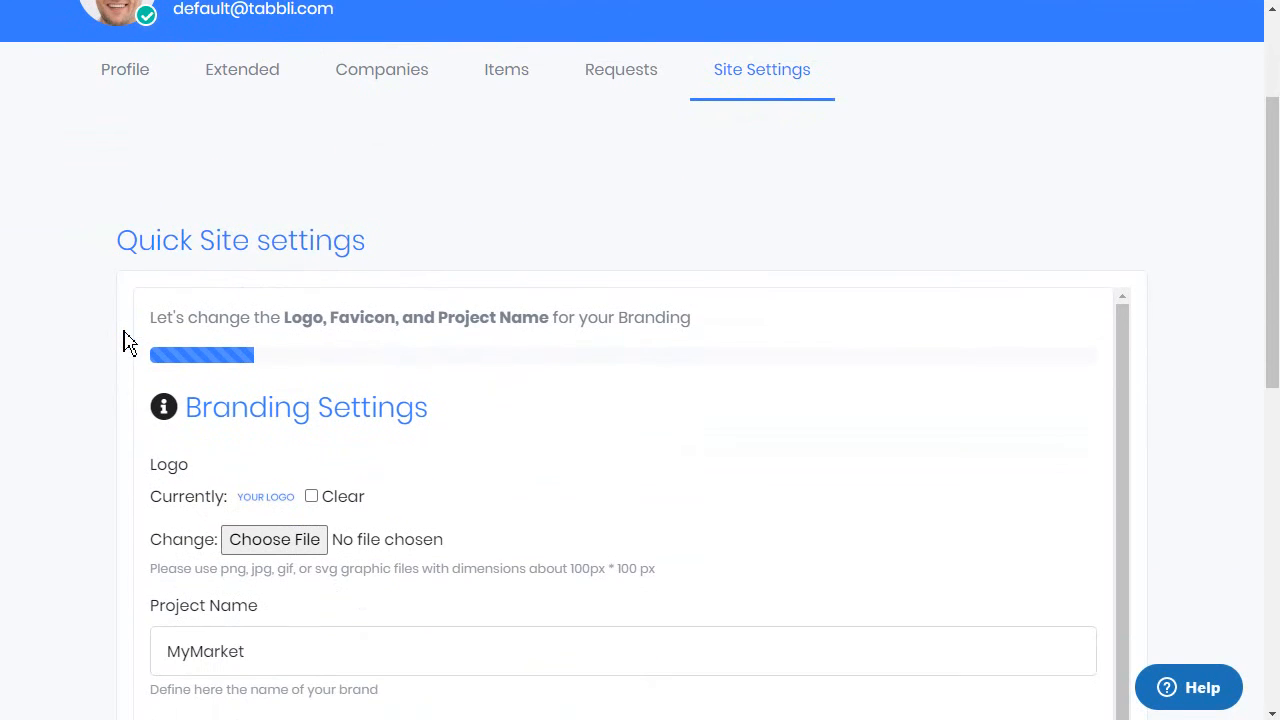
pyautogui.click(267, 549)
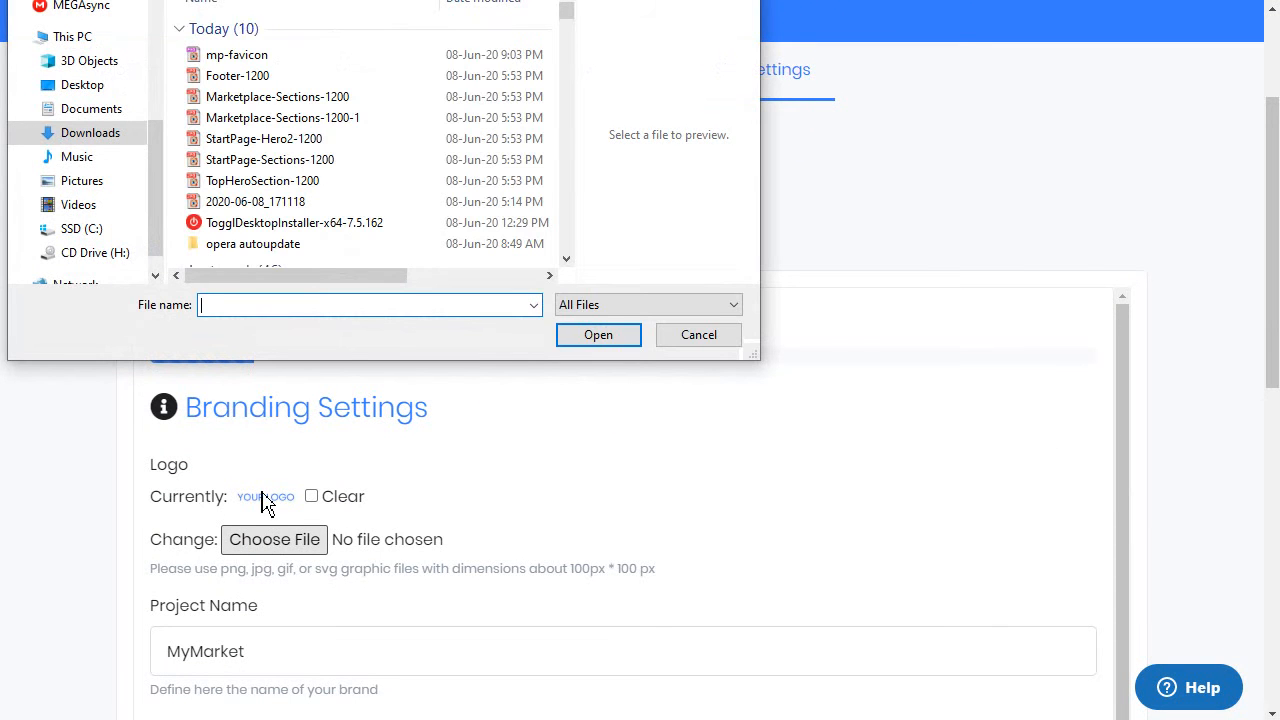
pyautogui.write('stri')
pyautogui.press('Down')
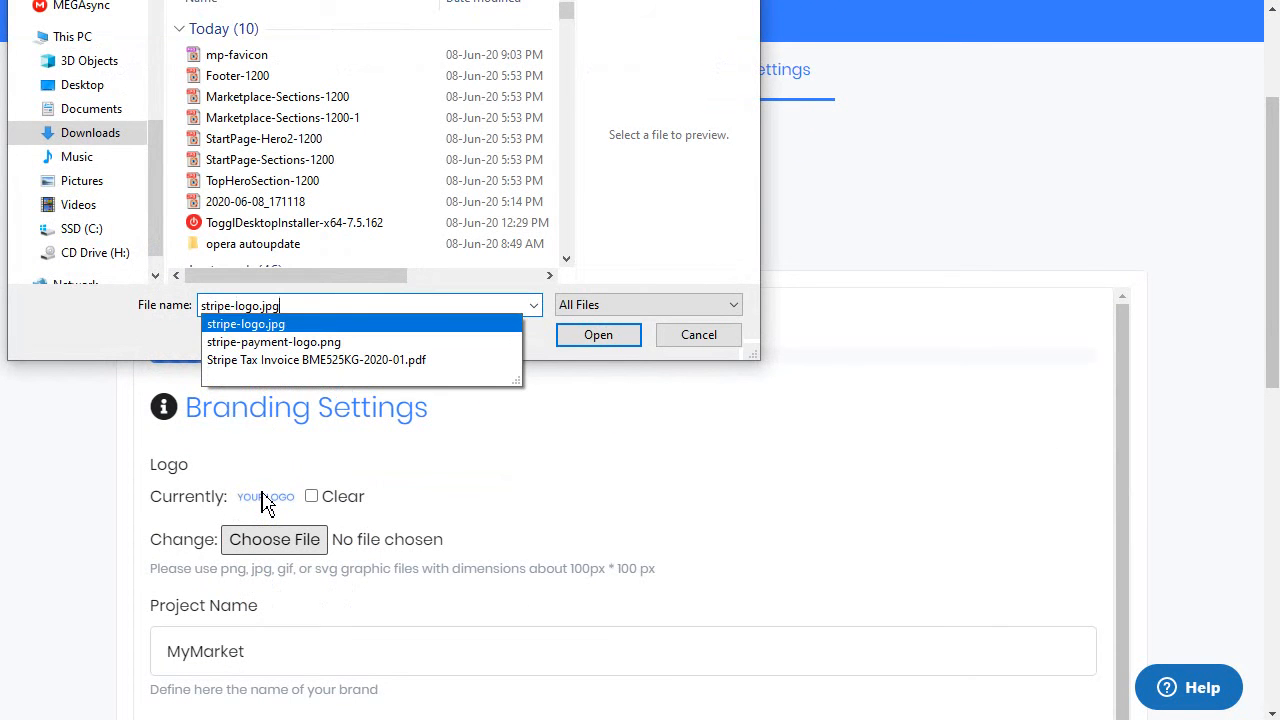
pyautogui.press('Return')
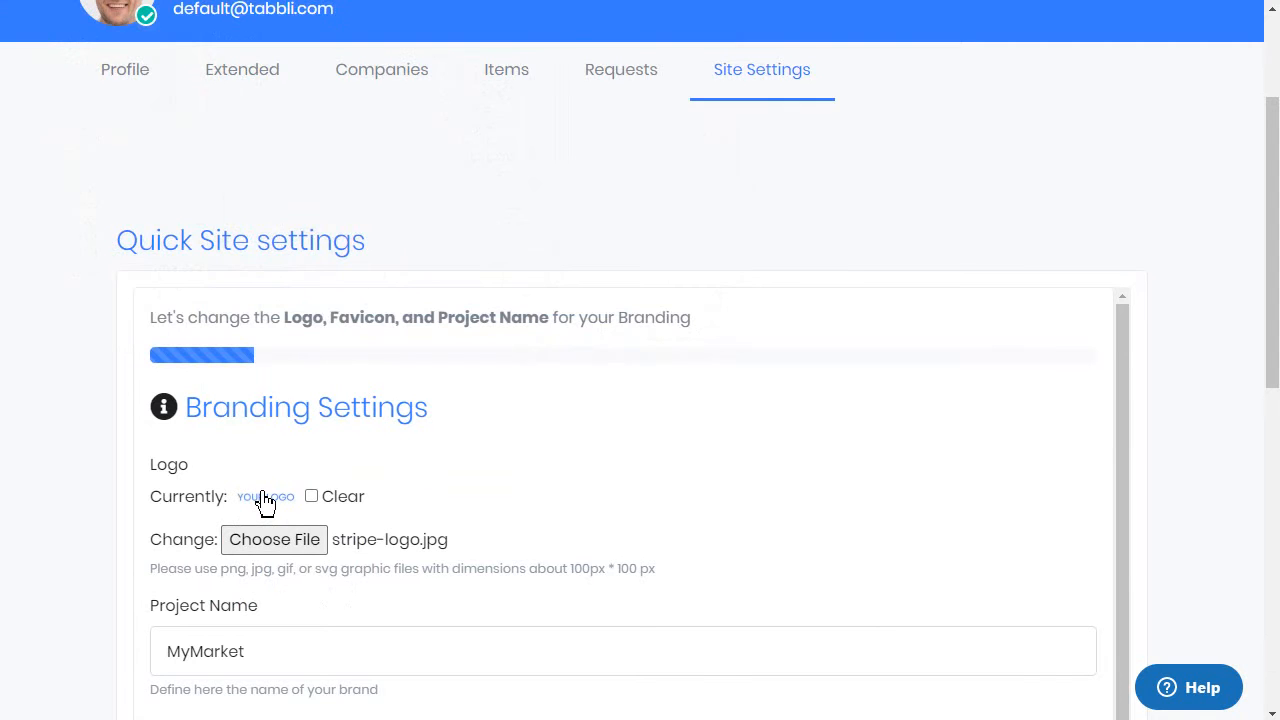
# Step: Set the project name to MyMarketPlace and submit the branding settings to continue to the Hero Section background pictures
pyautogui.scroll(-2, 303, 495)
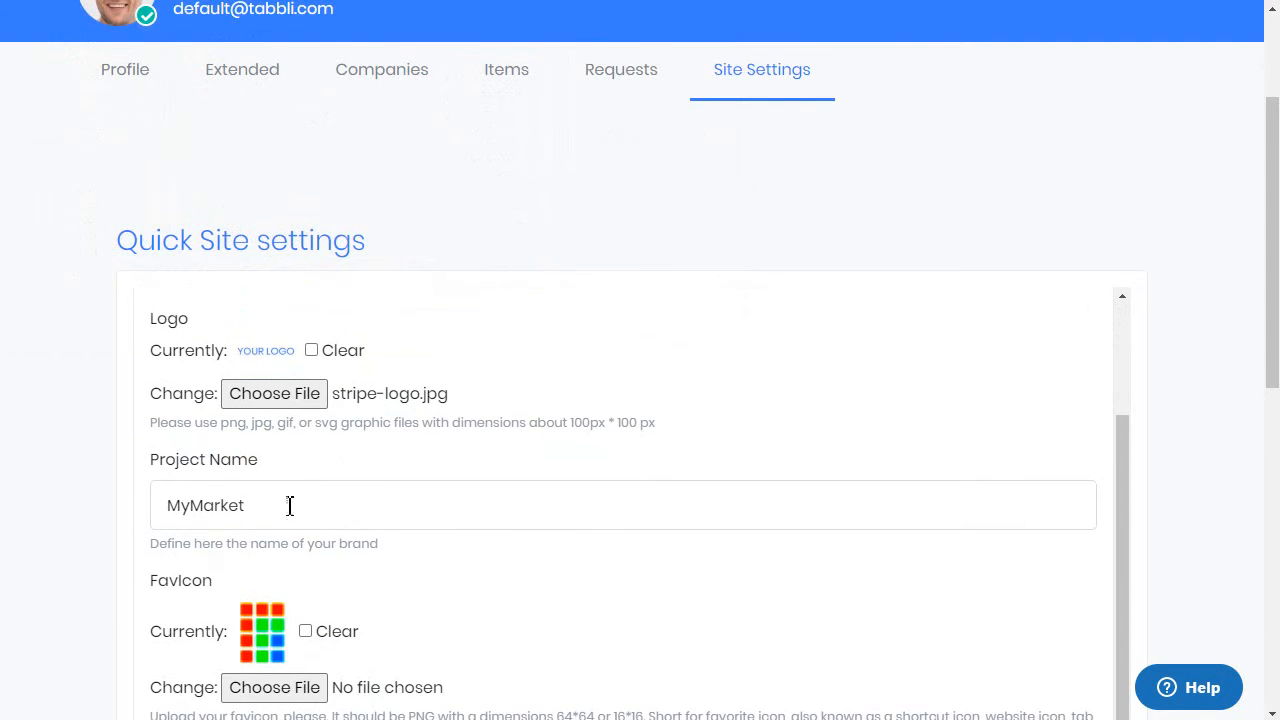
pyautogui.click(280, 508)
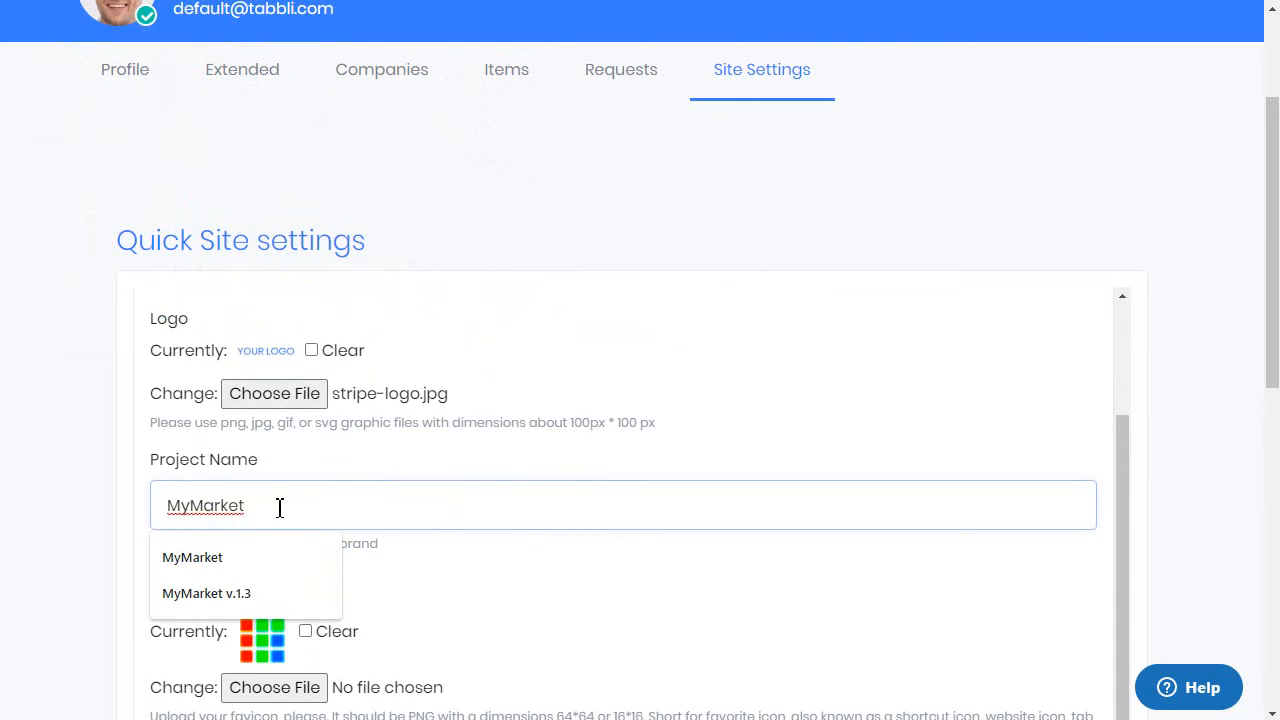
pyautogui.write('Place')
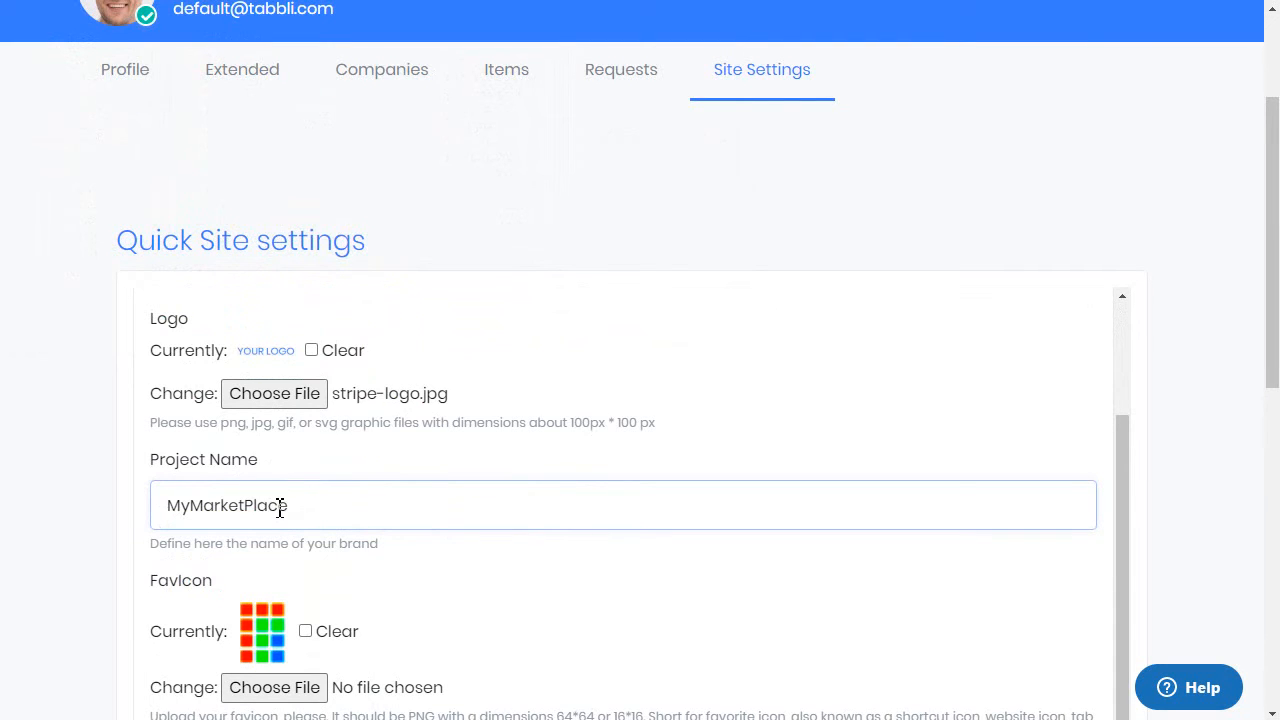
pyautogui.scroll(-1, 280, 508)
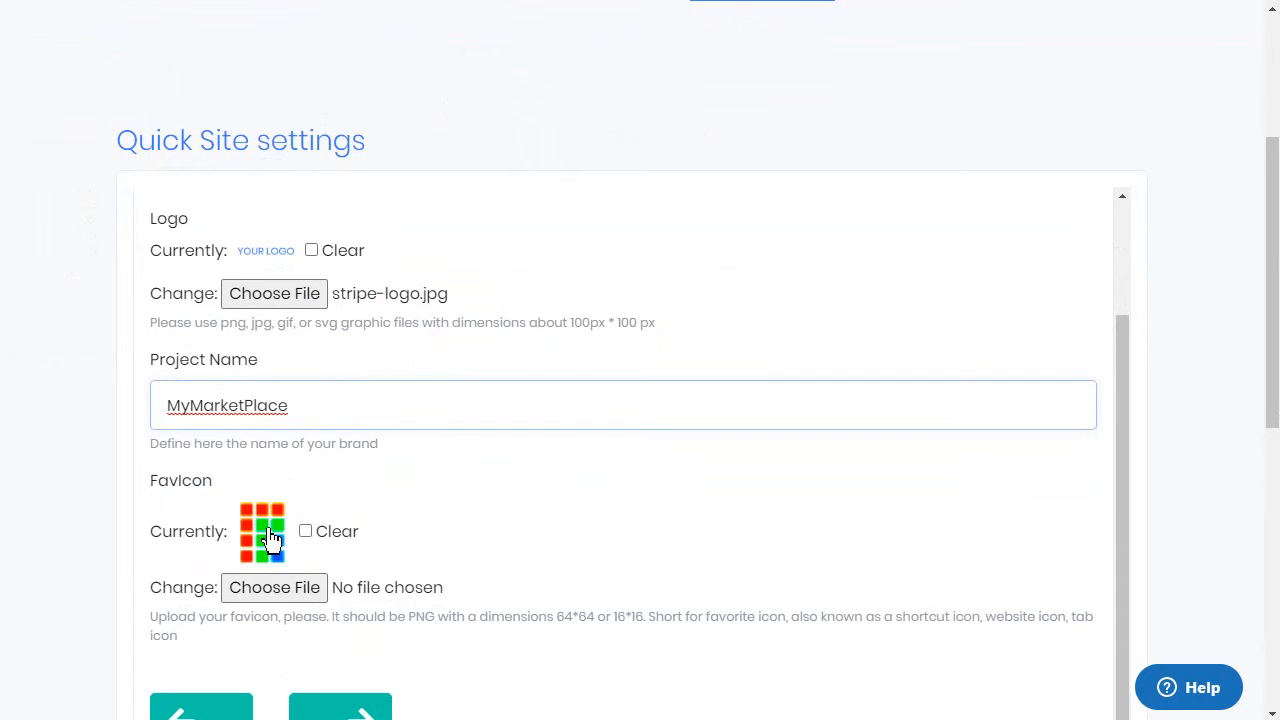
pyautogui.click(271, 540)
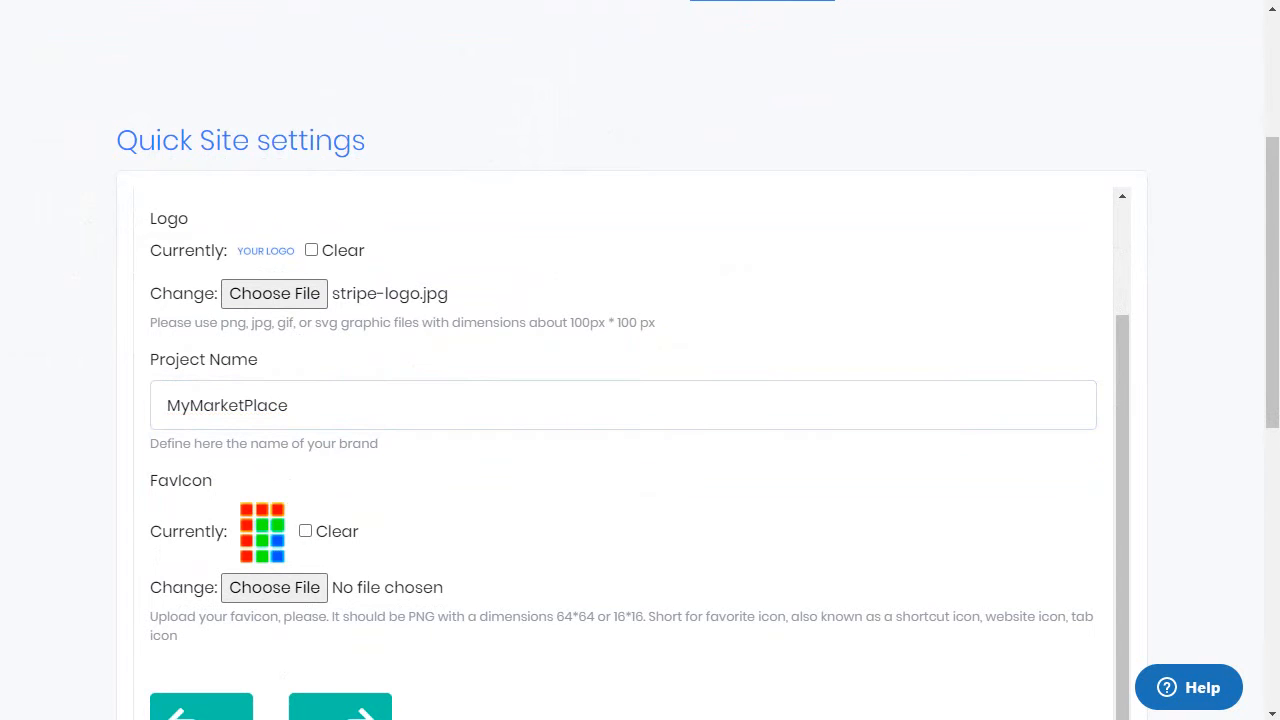
pyautogui.click(288, 405)
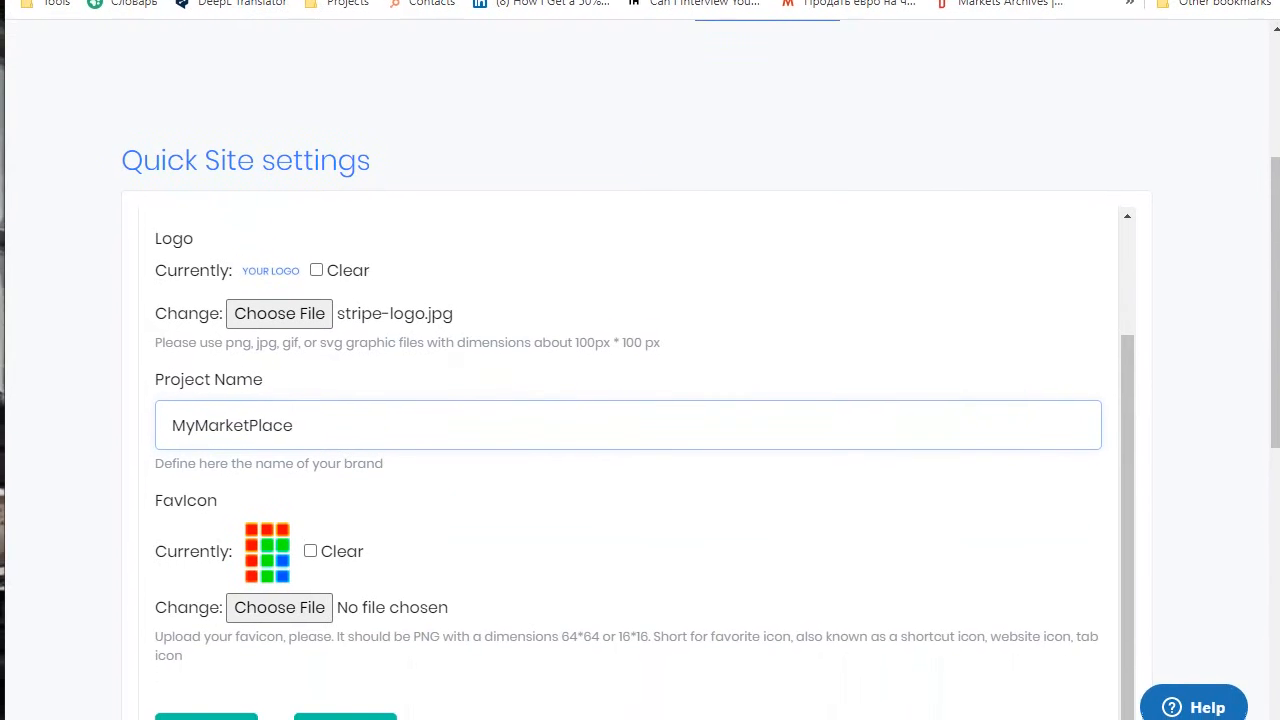
pyautogui.scroll(-1, 451, 363)
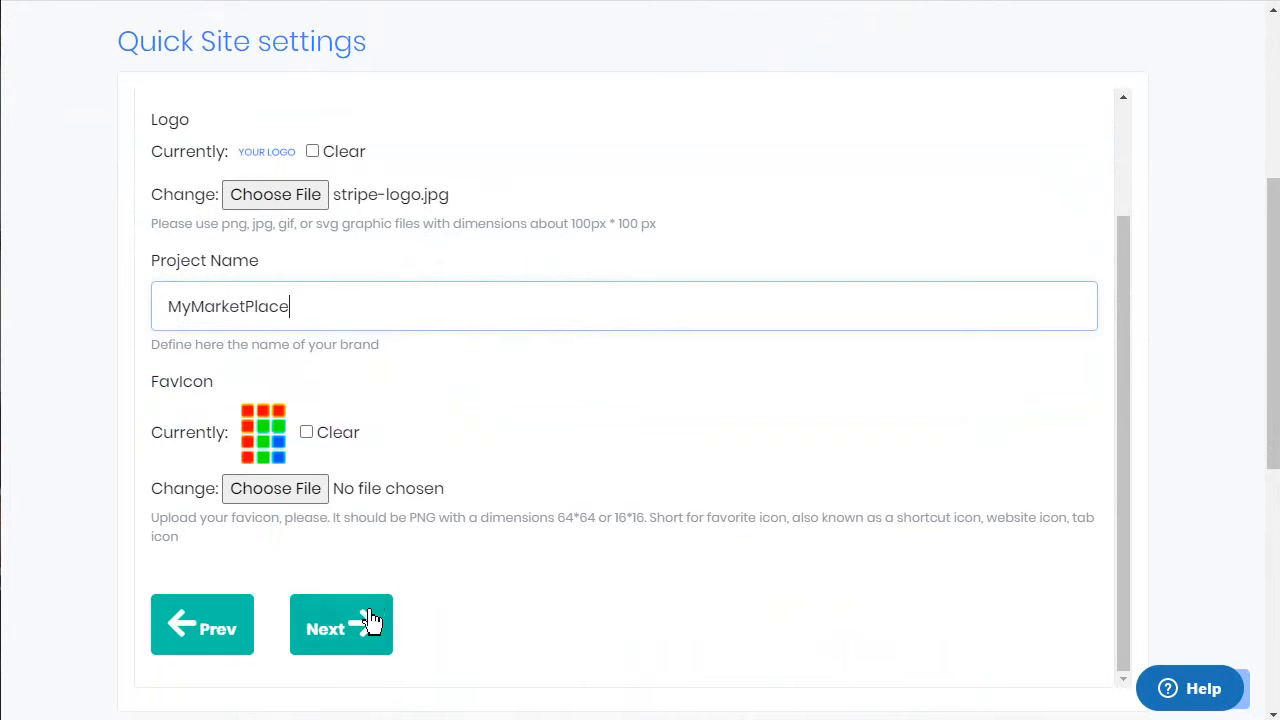
pyautogui.click(354, 641)
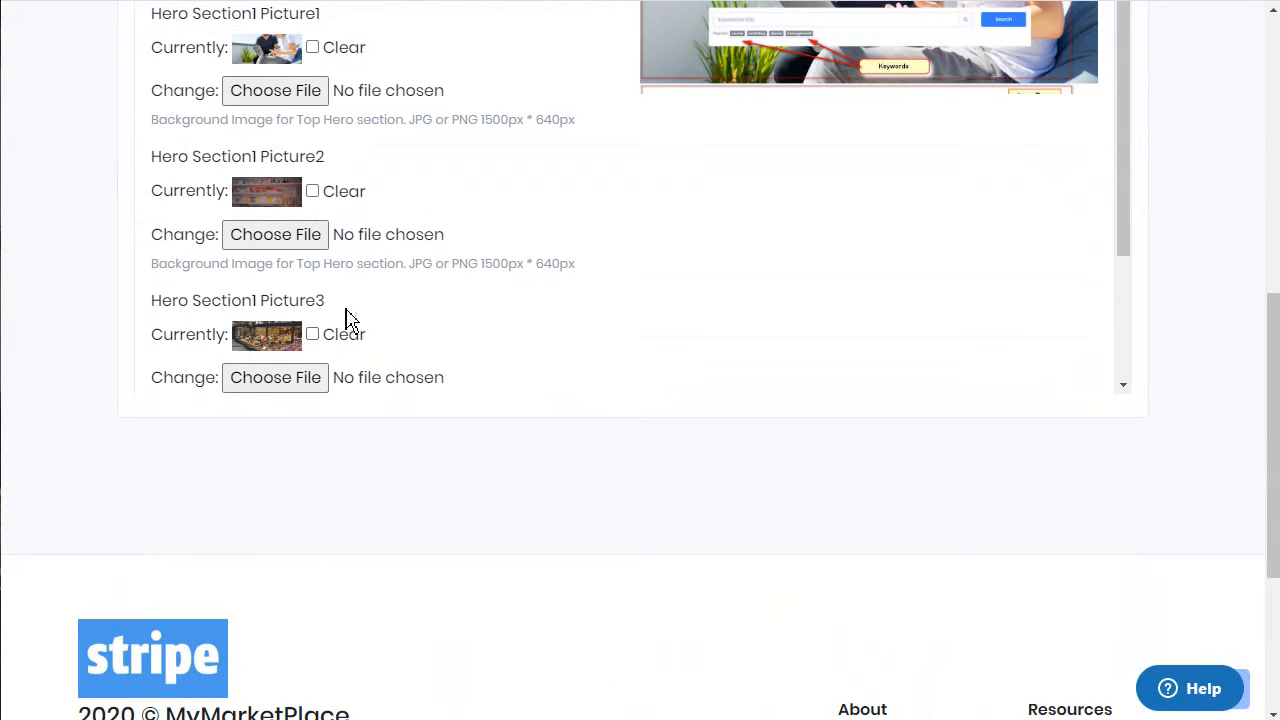
# Step: Check the new logo in the page header and the logo and project name in the footer
pyautogui.scroll(6, 365, 330)
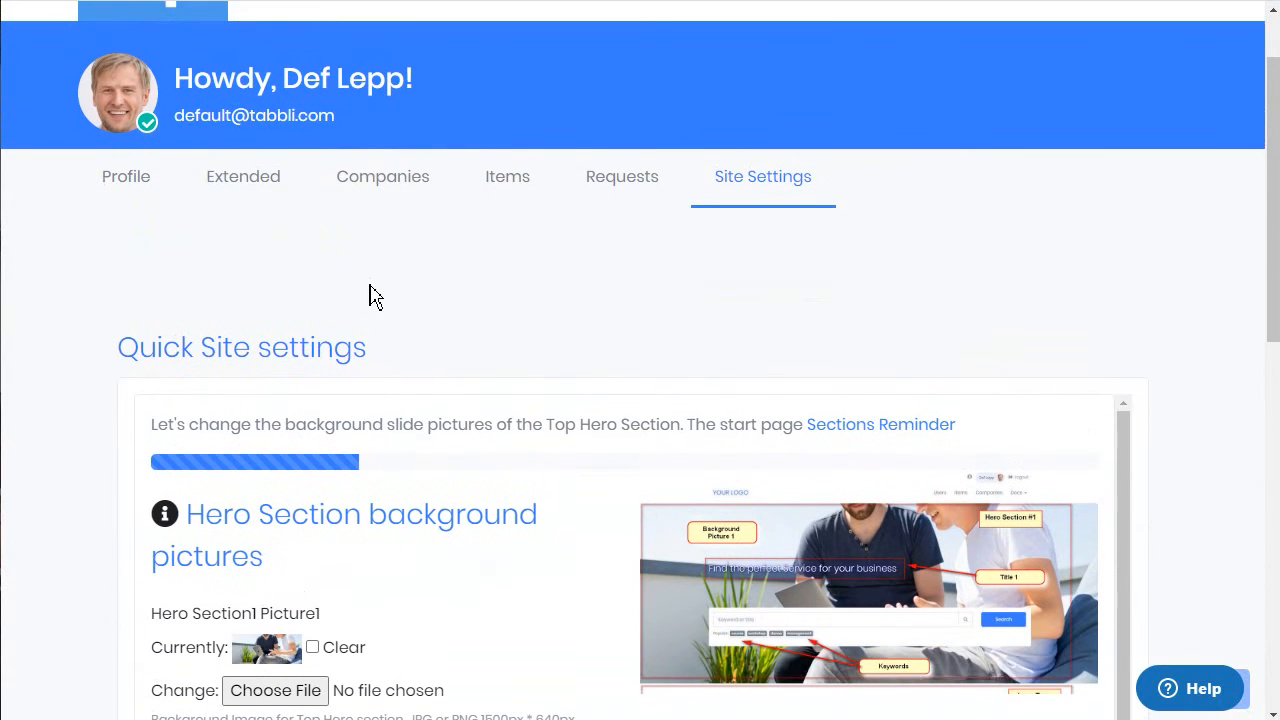
pyautogui.scroll(2, 371, 294)
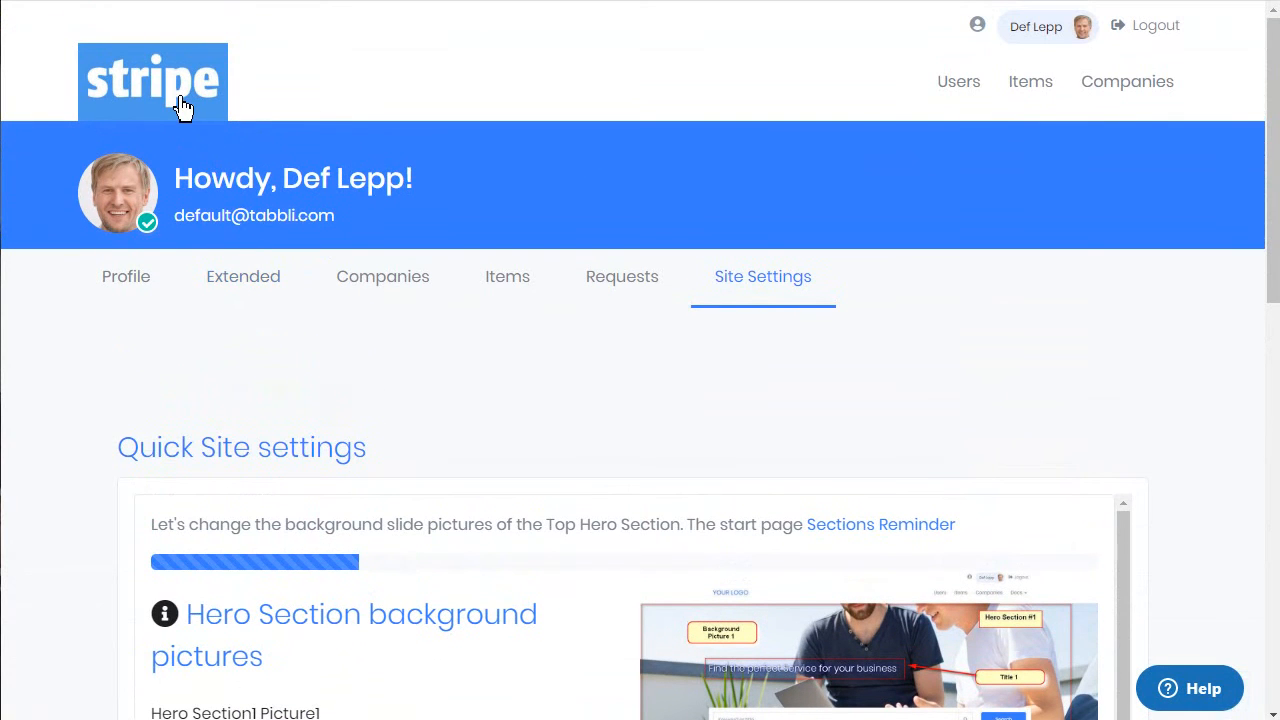
pyautogui.scroll(-10, 185, 250)
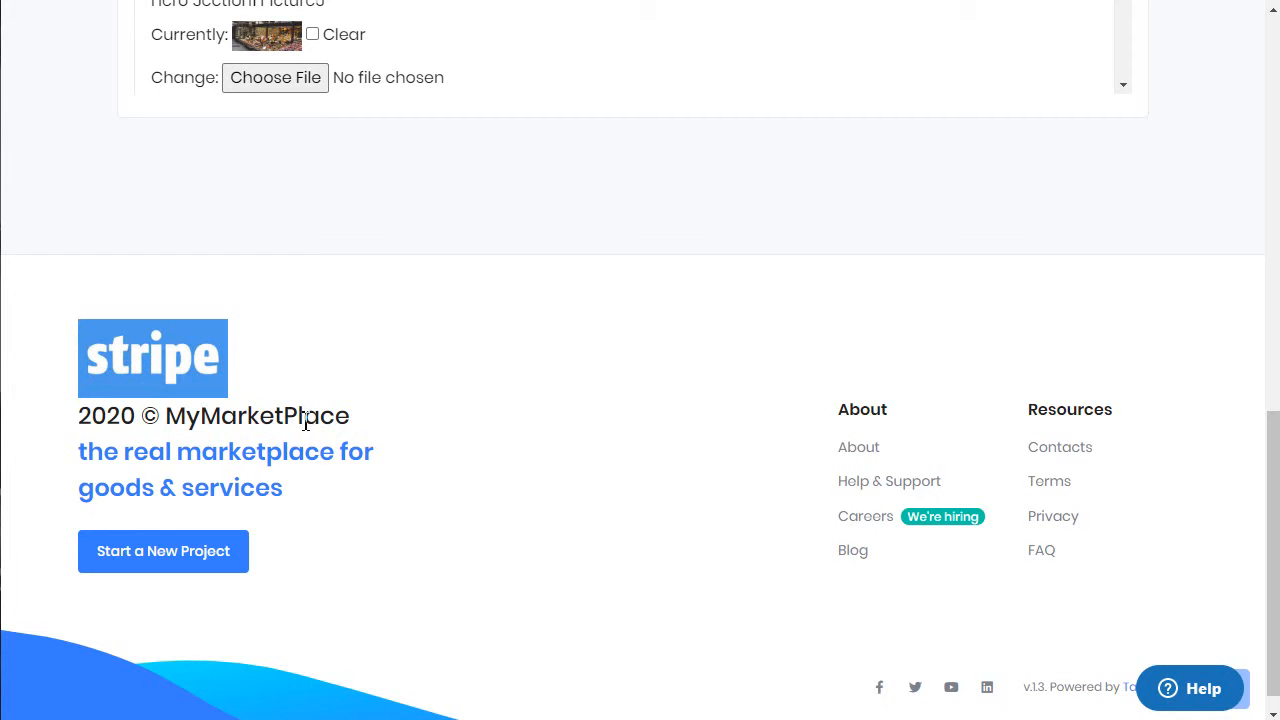
pyautogui.scroll(7, 305, 420)
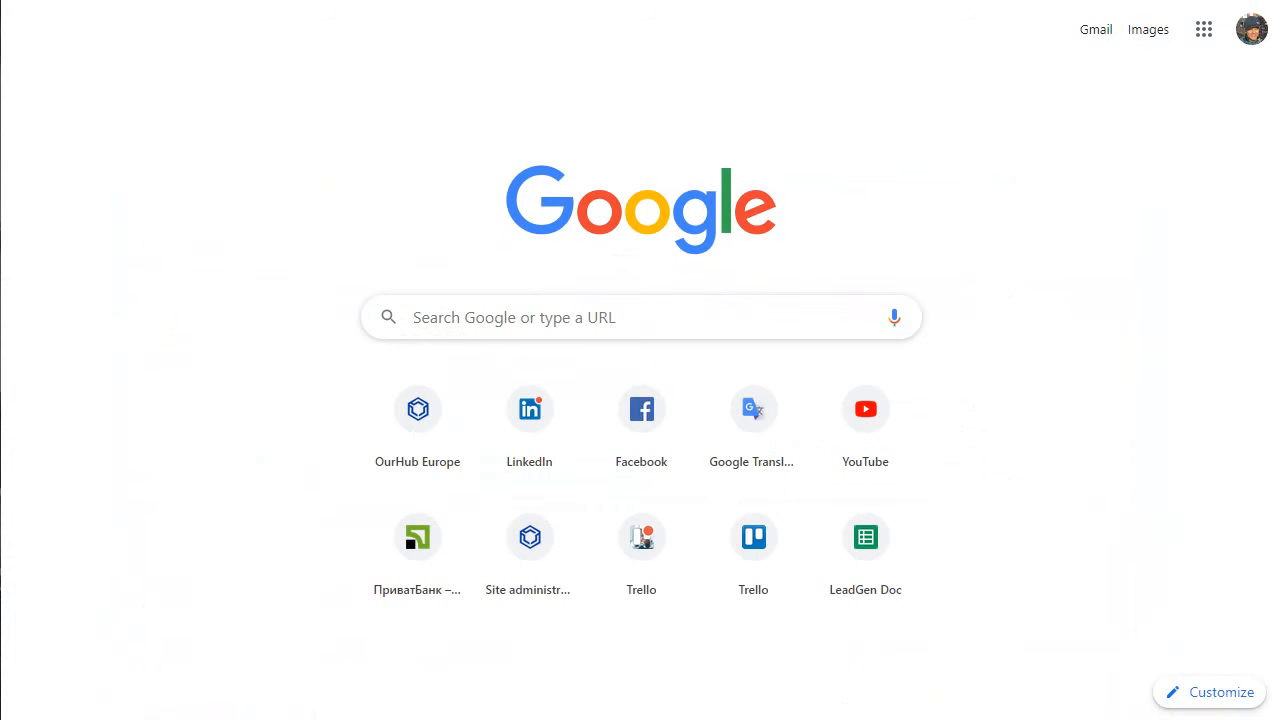
# Step: Open default.tabbli.com in a new browser tab and examine the start page's hero slide picture and title
pyautogui.write('default.tabbii.com')
pyautogui.press('Return')
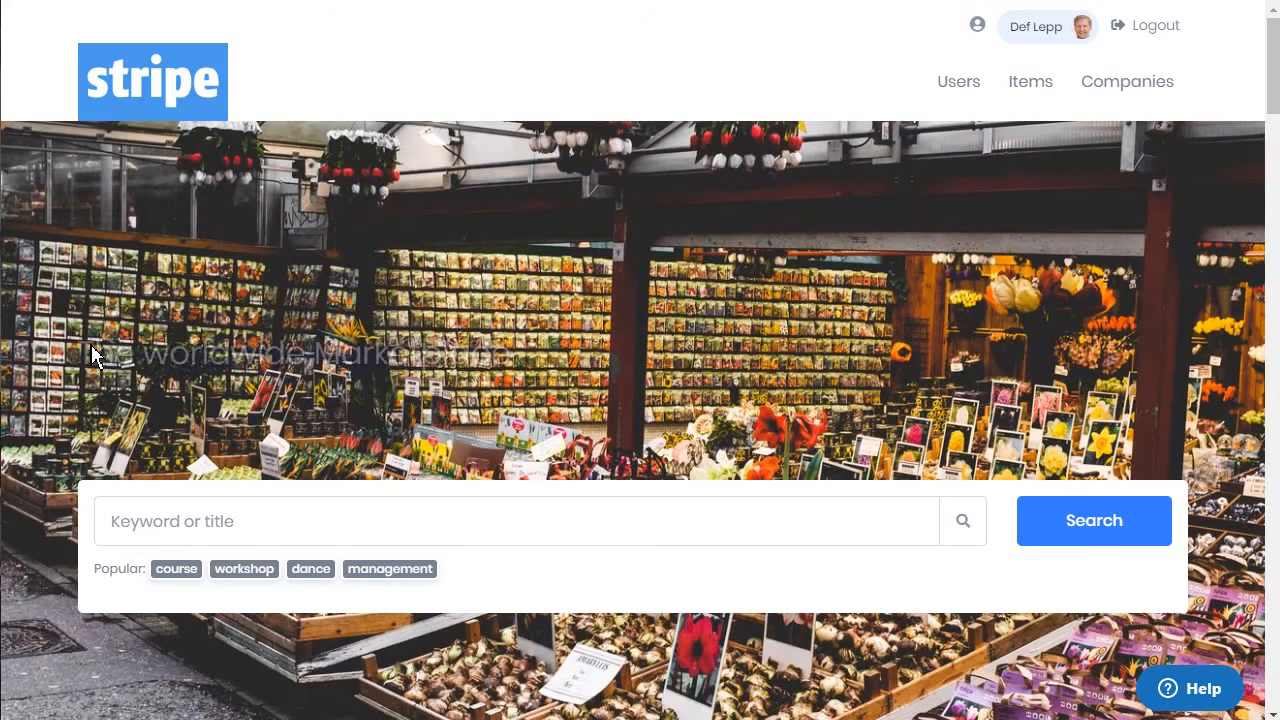
pyautogui.moveTo(91, 362); pyautogui.dragTo(448, 368)
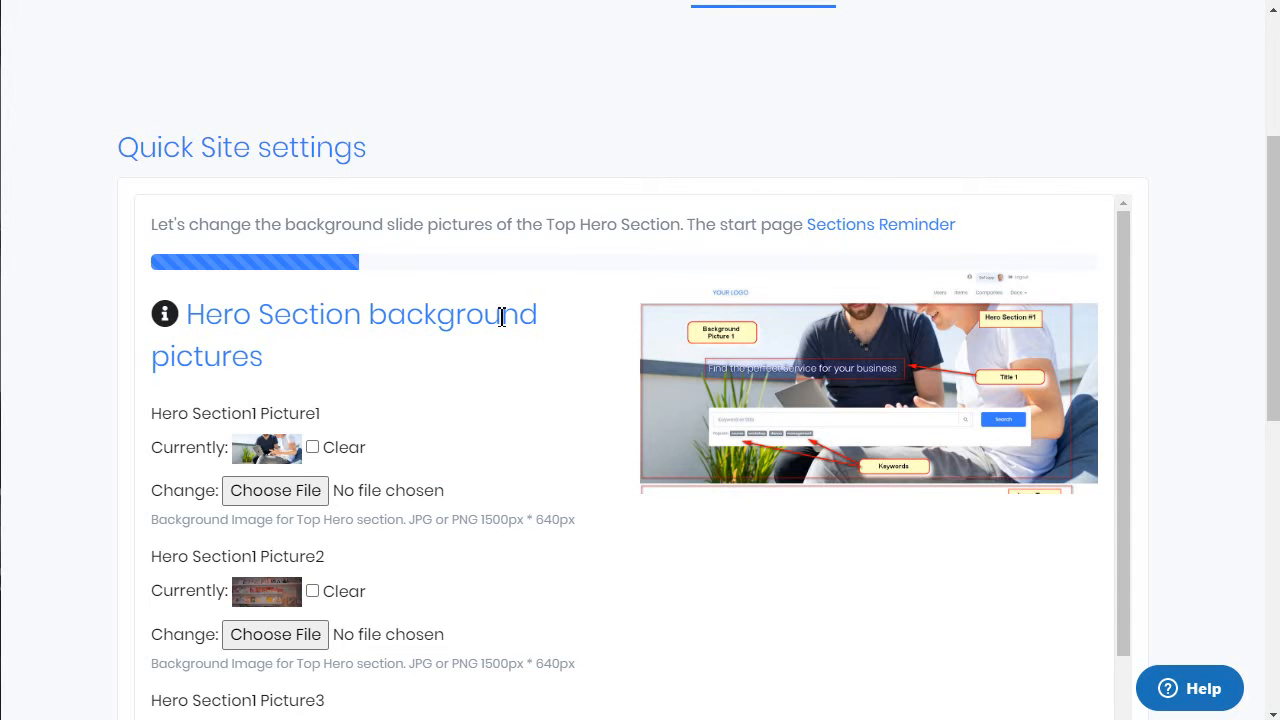
# Step: Return to the Hero Section background pictures, view the annotated Top Hero Section 1 example enlarged, and close it
pyautogui.scroll(-1, 500, 318)
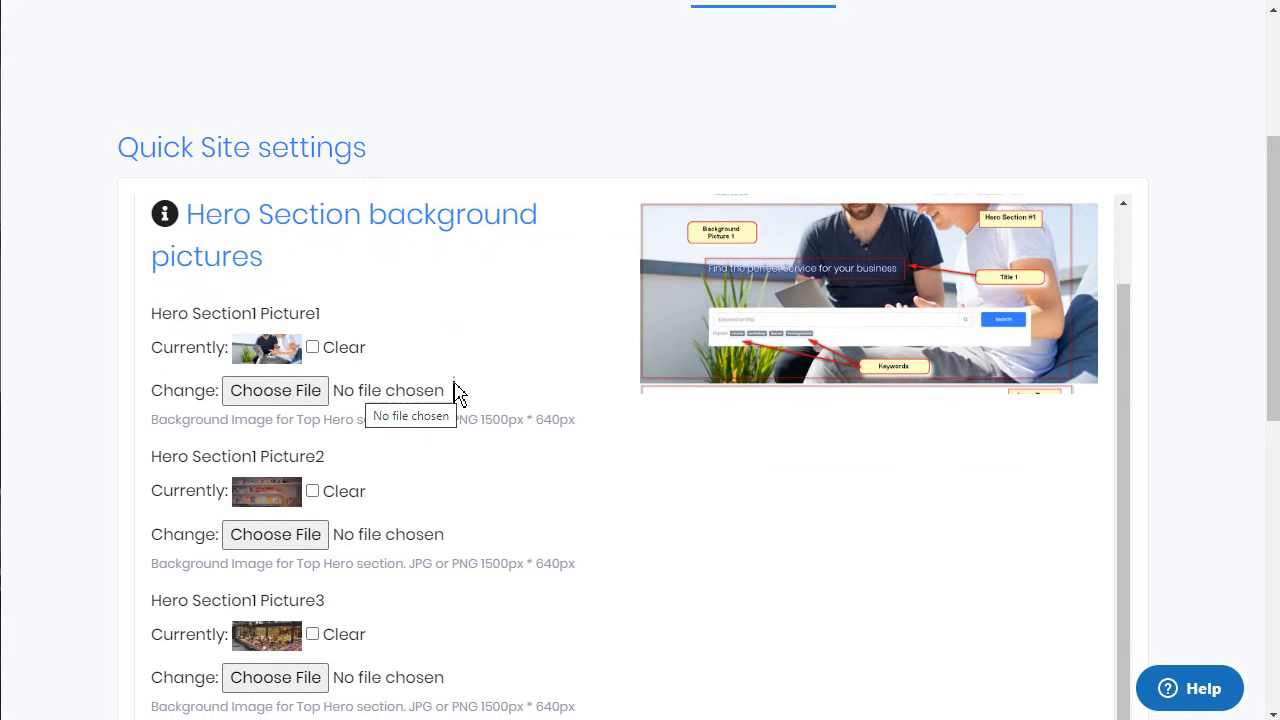
pyautogui.scroll(1, 457, 391)
pyautogui.click(868, 382)
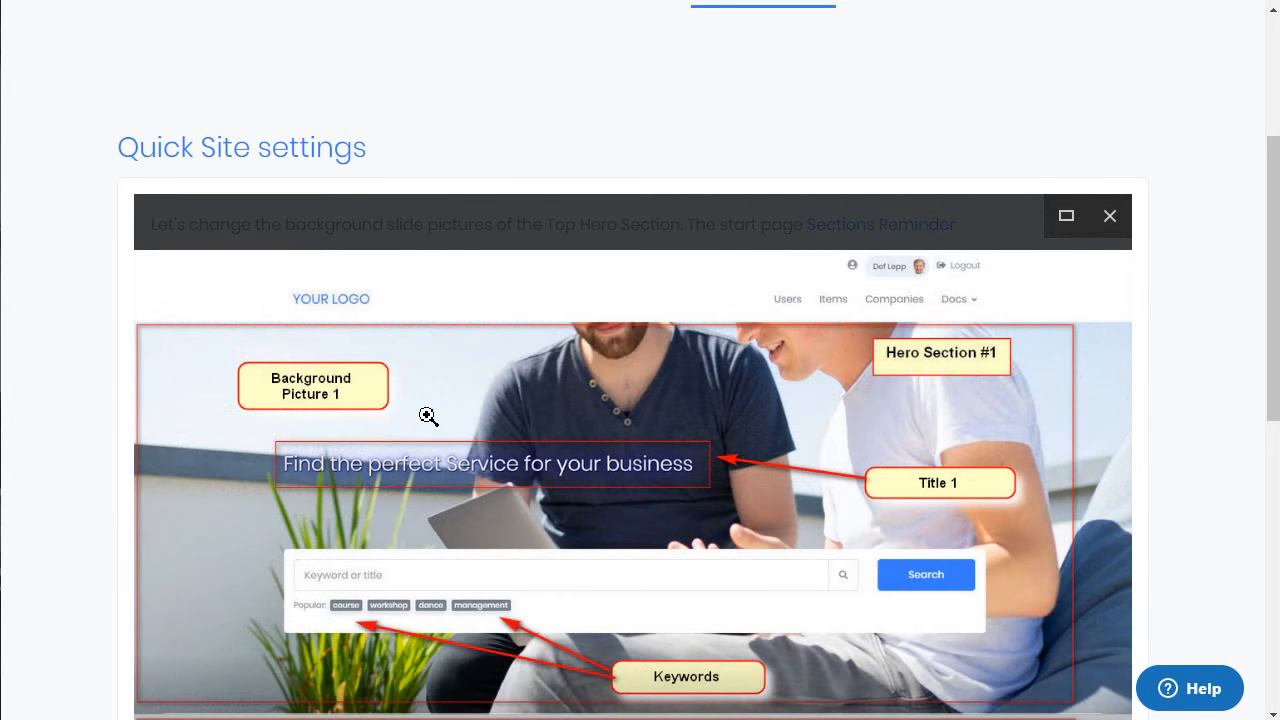
pyautogui.scroll(-1, 428, 416)
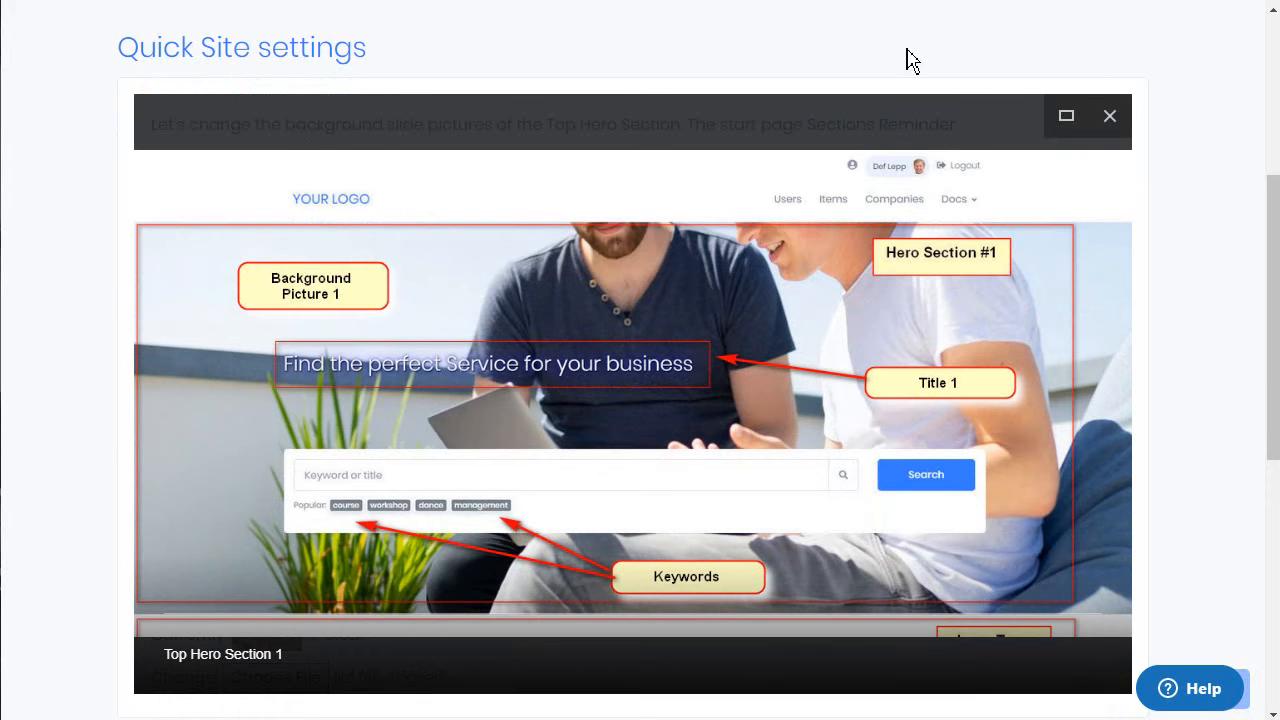
pyautogui.click(1111, 117)
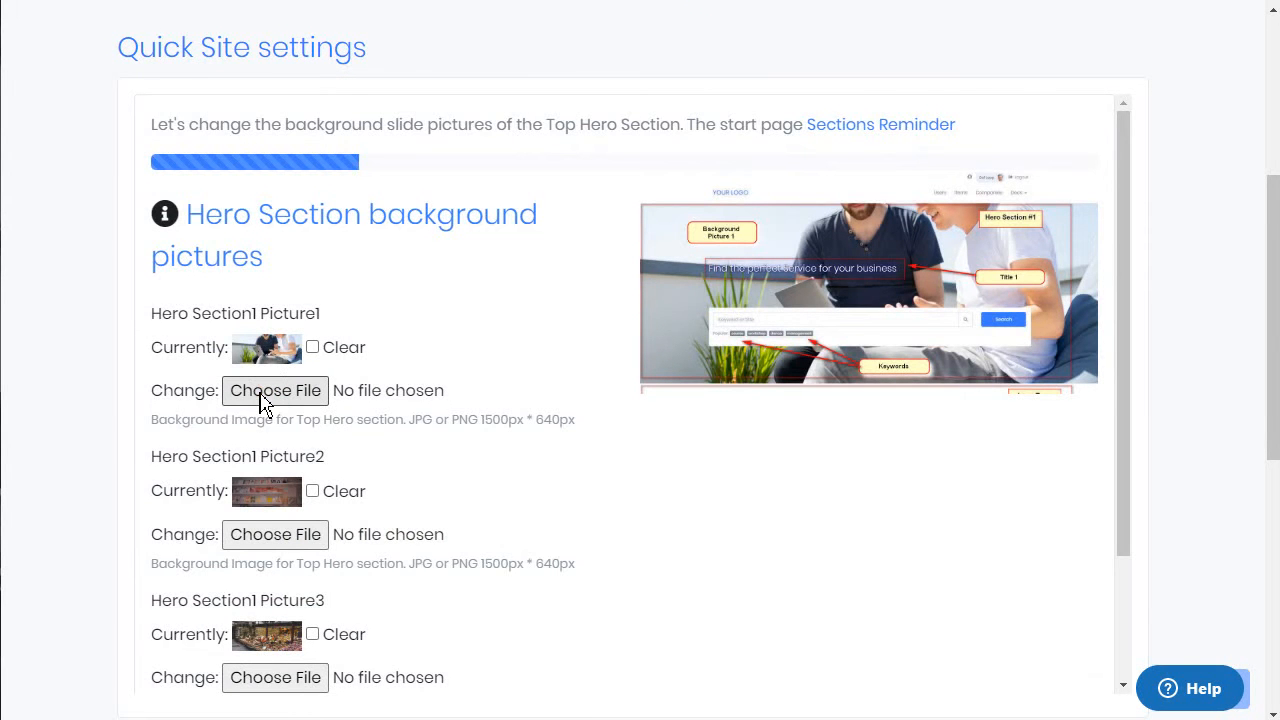
# Step: Open the file chooser for Hero Section1 Picture1, cancel without choosing a file, and highlight the recommended image dimensions
pyautogui.click(262, 402)
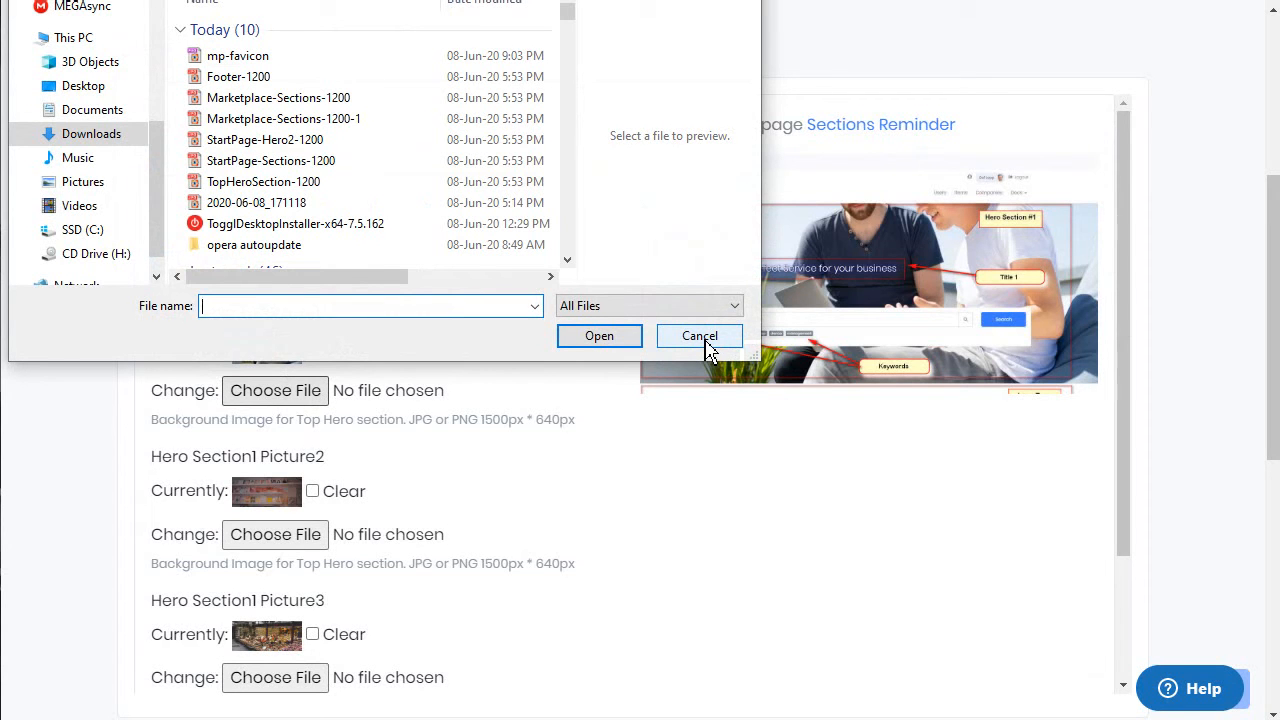
pyautogui.click(705, 341)
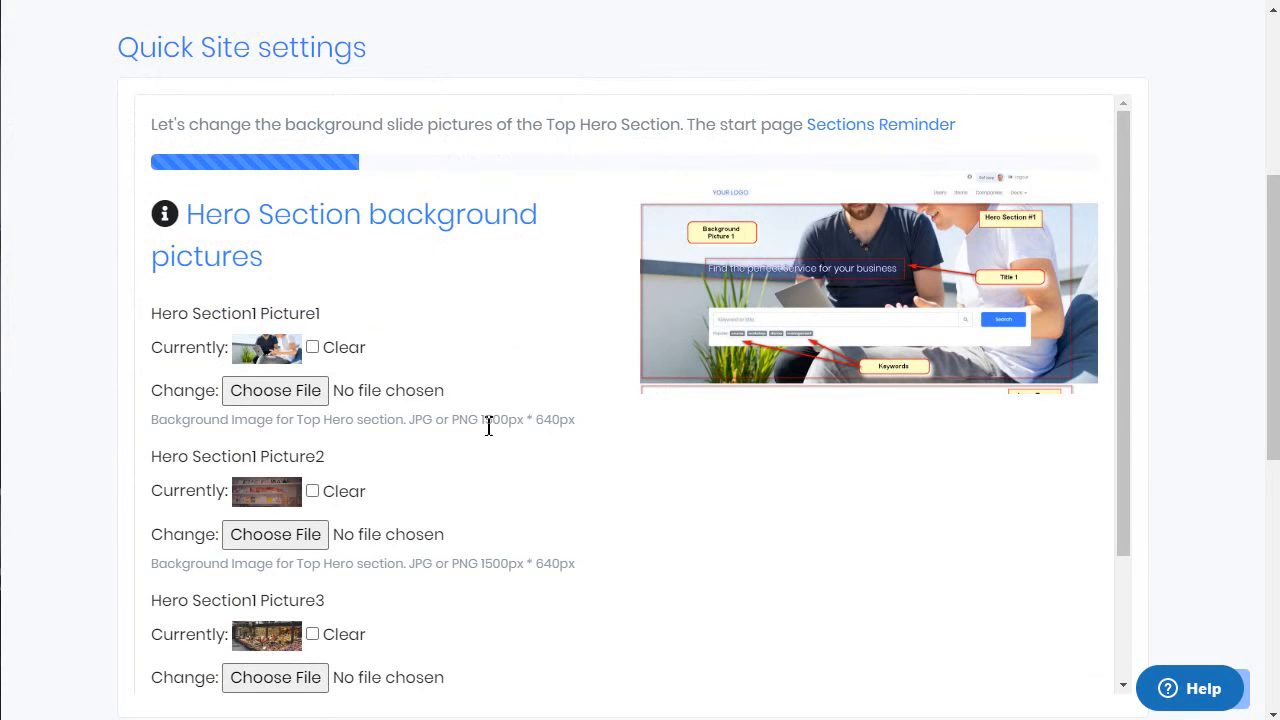
pyautogui.moveTo(484, 420); pyautogui.dragTo(578, 423)
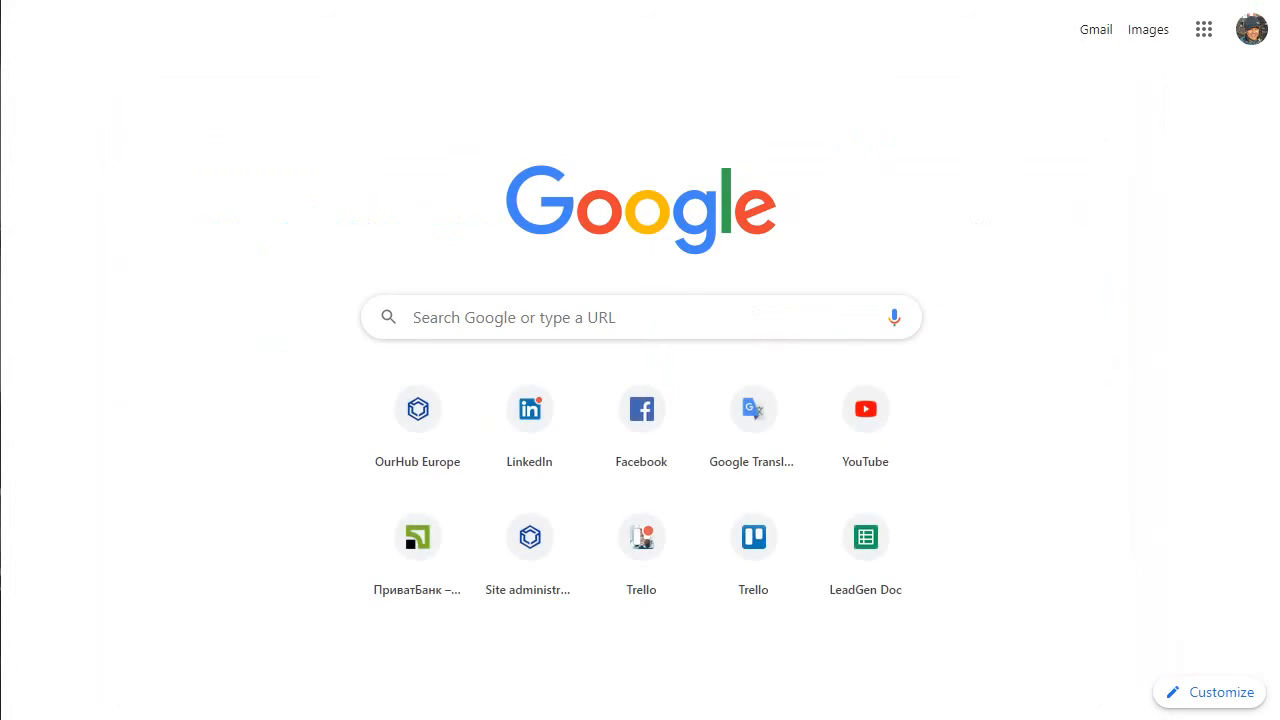
# Step: Open unsplash.com in a new browser tab and go to its photo search field
pyautogui.write('uns')
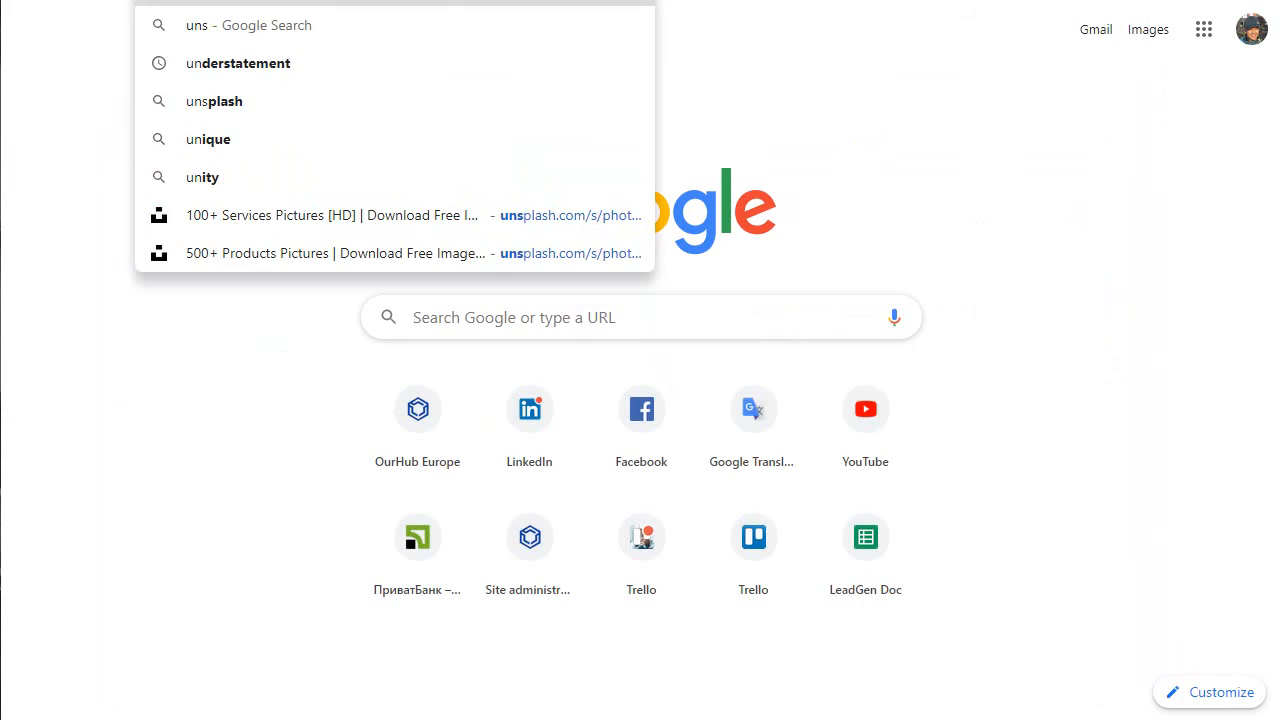
pyautogui.write('plash.com')
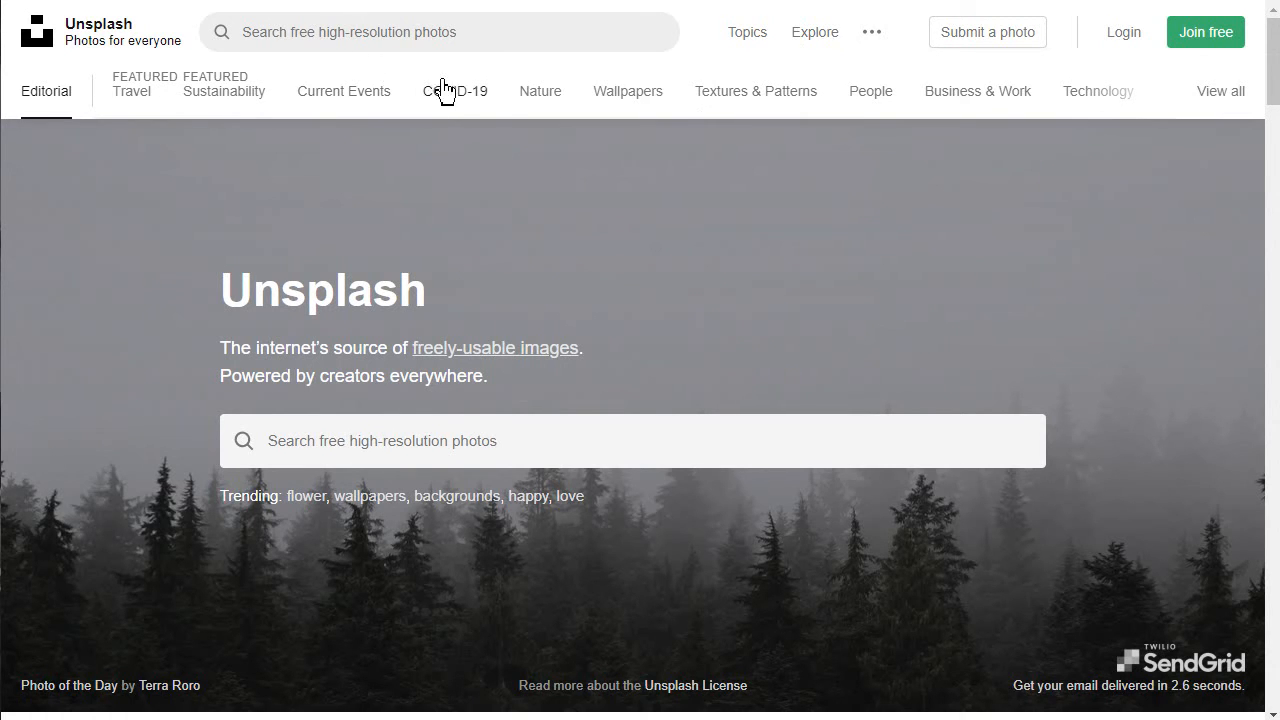
pyautogui.click(408, 34)
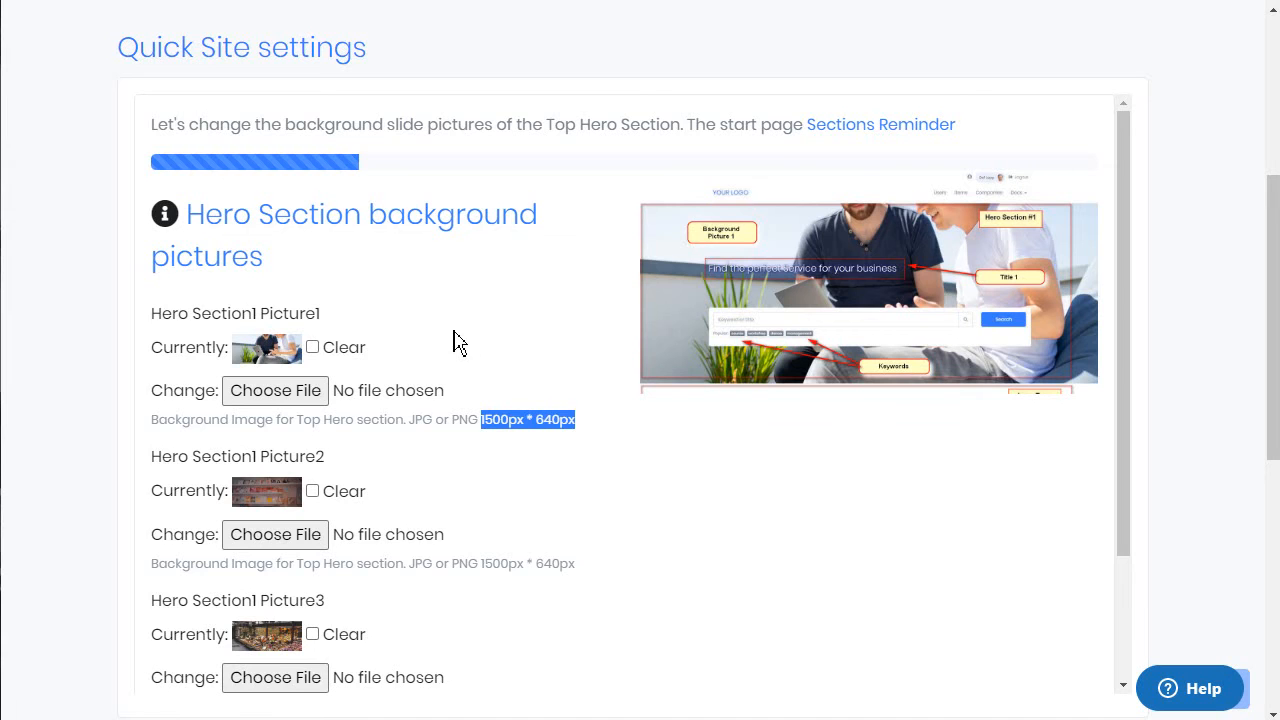
# Step: Return to the site settings, review the three hero pictures, and continue to the Top Hero Slide Titles without choosing files
pyautogui.scroll(-1, 460, 335)
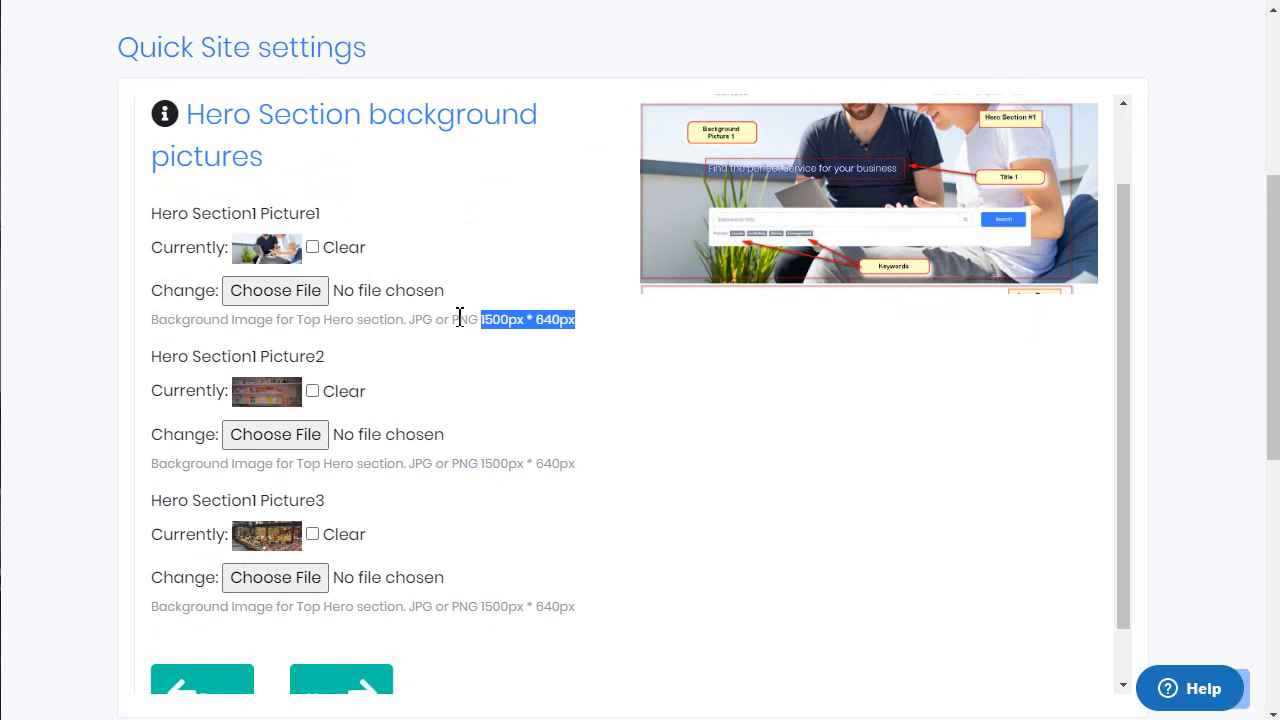
pyautogui.scroll(-1, 461, 318)
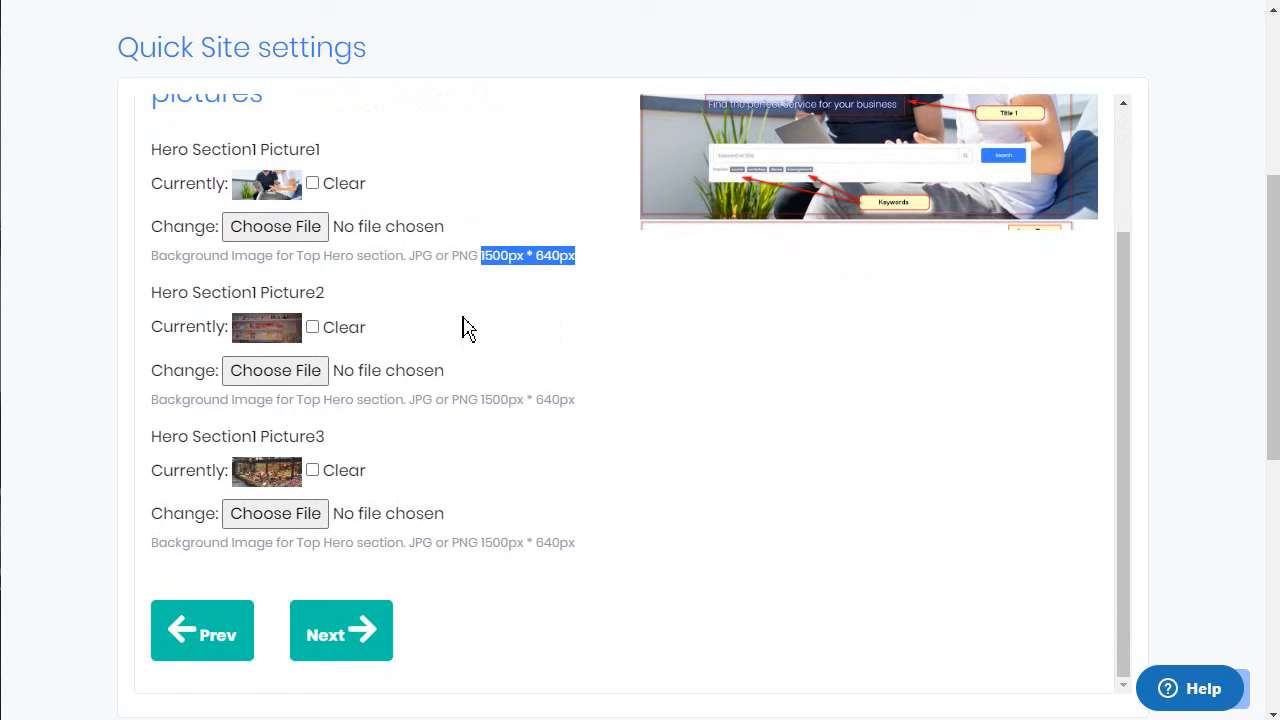
pyautogui.click(343, 638)
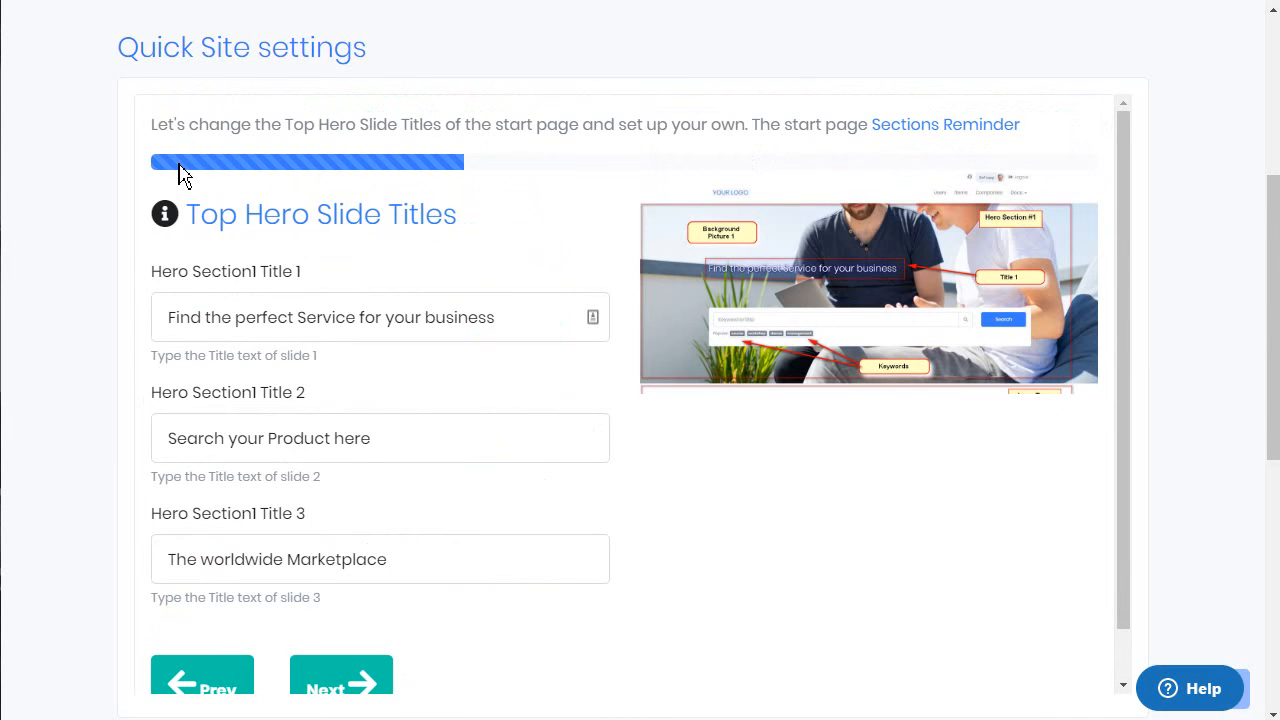
# Step: Change Hero Section1 Title 1 to "Find the perfect Service for yourself" and continue to the Top Hero Keywords
pyautogui.scroll(-1, 508, 263)
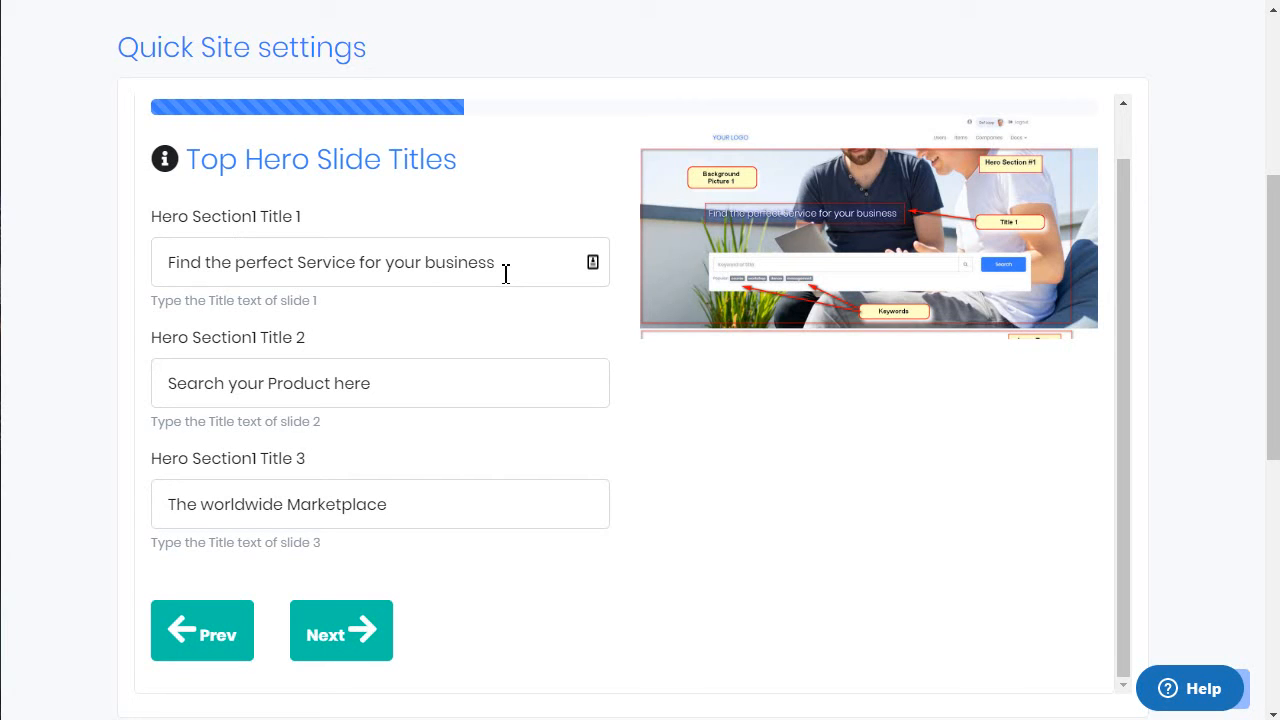
pyautogui.doubleClick(477, 266)
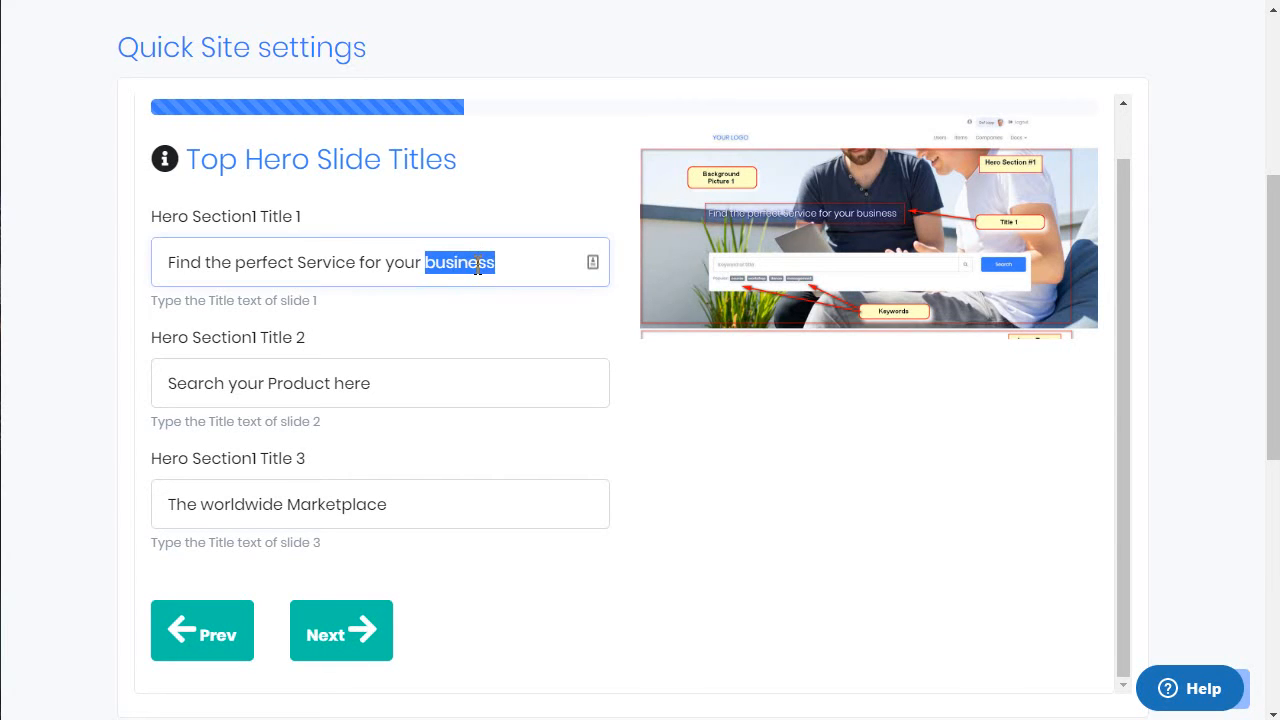
pyautogui.press('BackSpace')
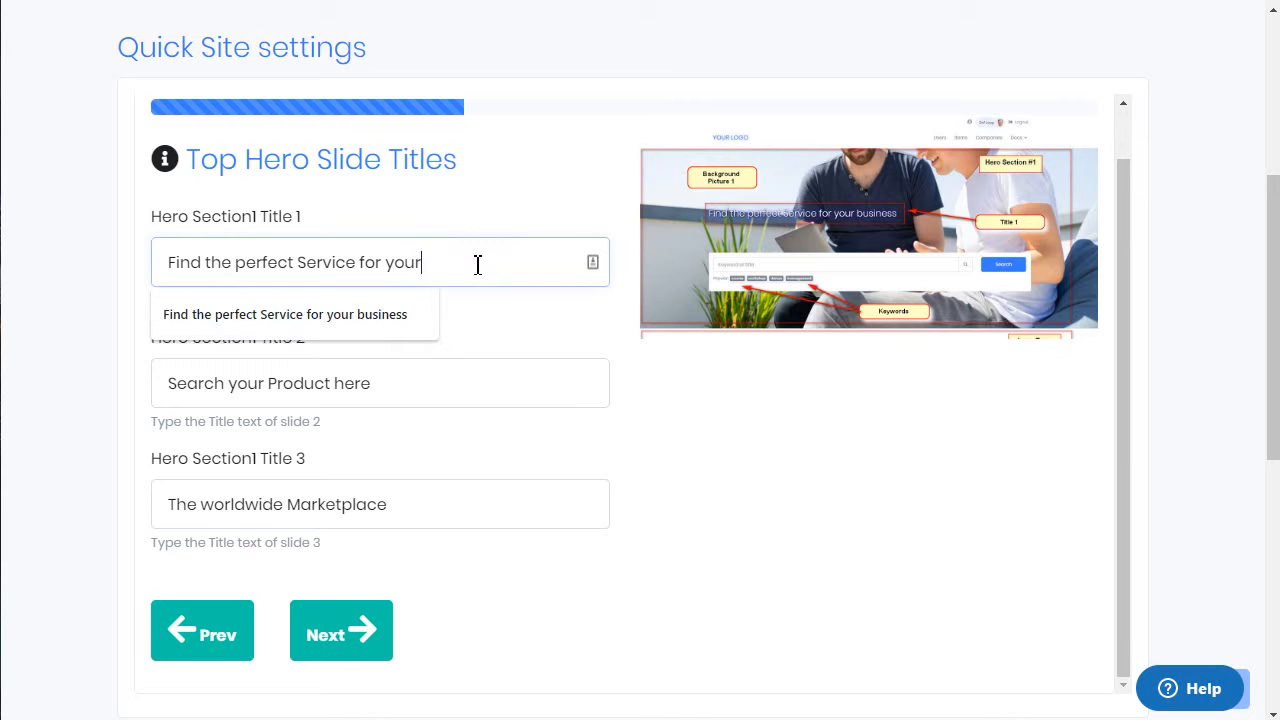
pyautogui.write('self')
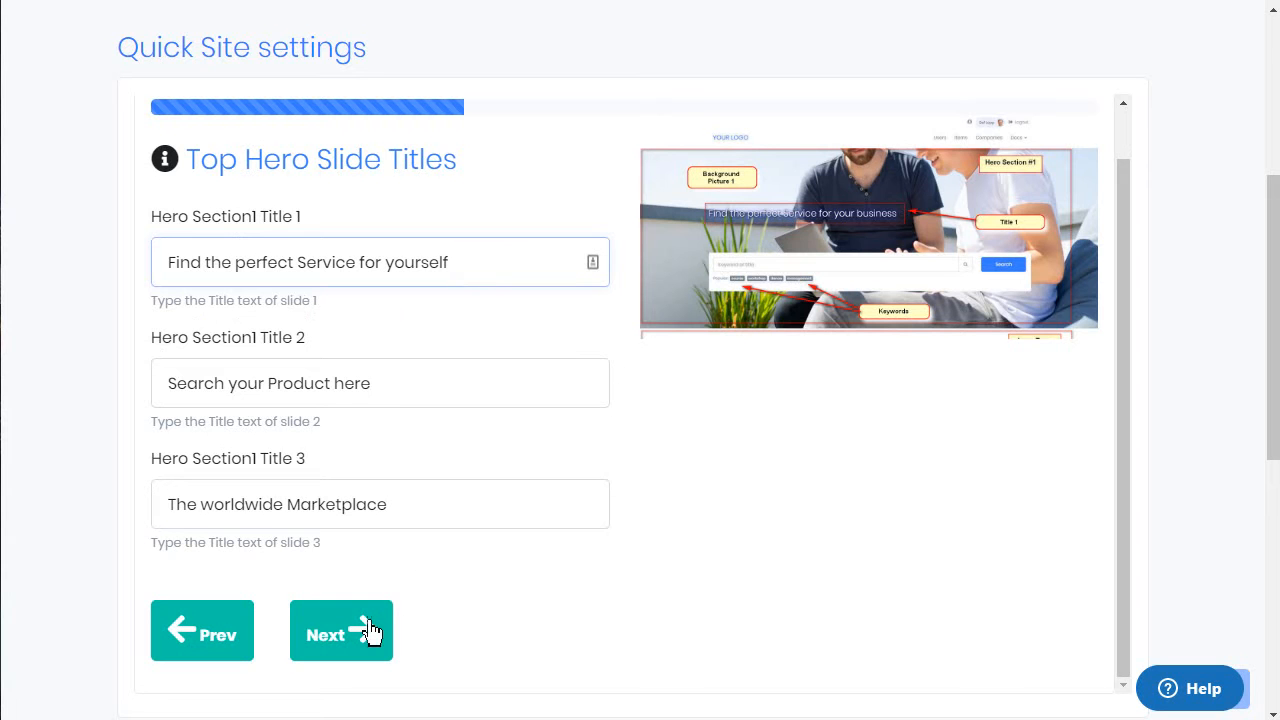
pyautogui.click(345, 640)
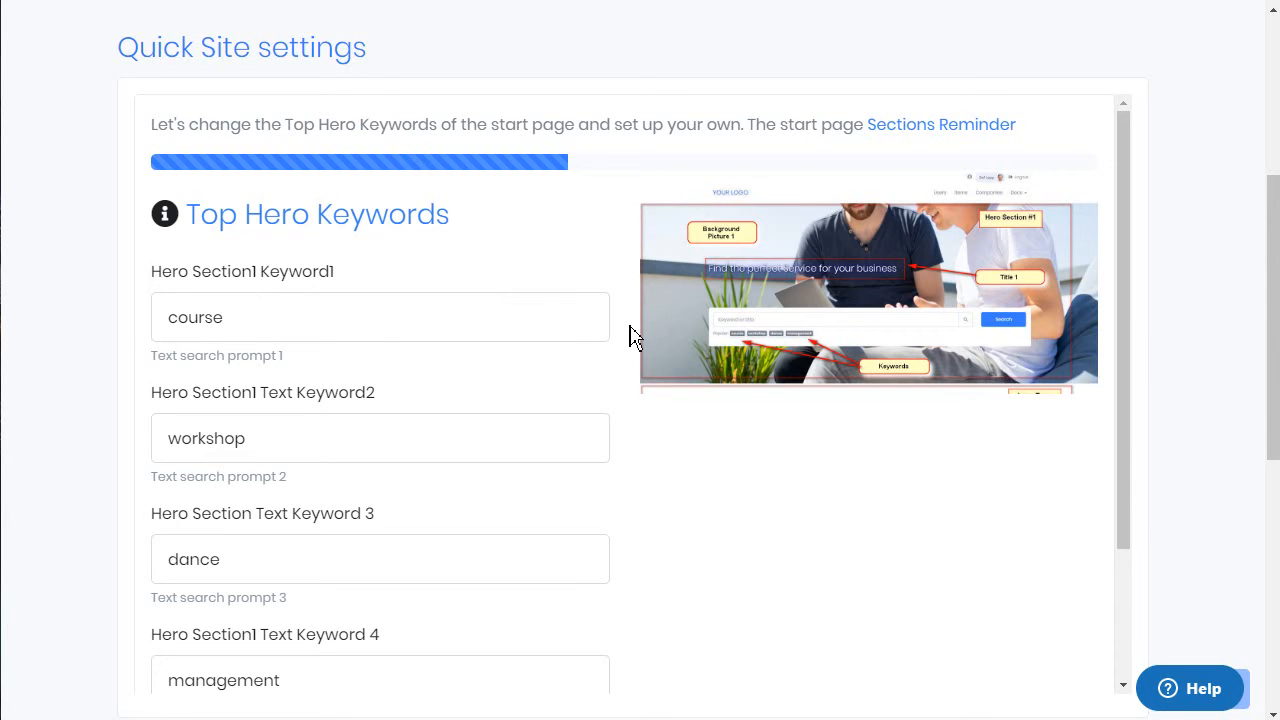
# Step: View the annotated Top Hero Section 1 example enlarged, close it, and continue to Start Page Sections On/Off without editing the keywords
pyautogui.moveTo(740, 333)
pyautogui.click(790, 330)
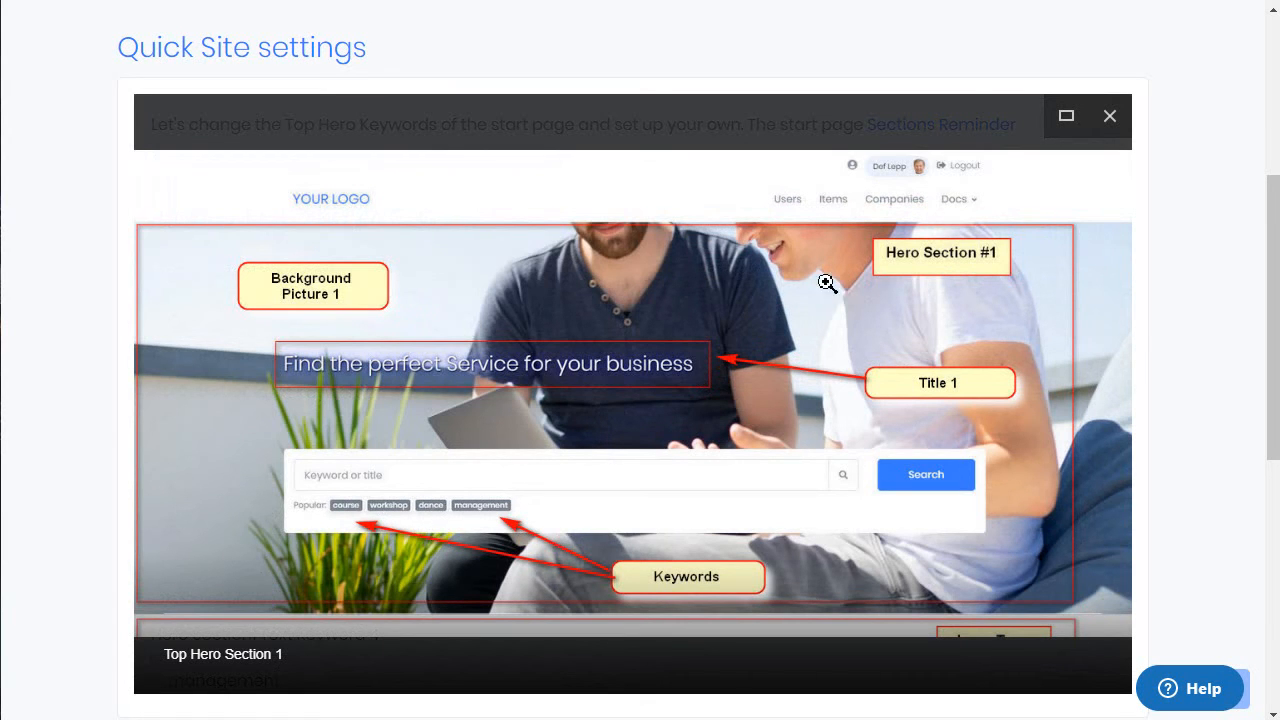
pyautogui.click(1110, 118)
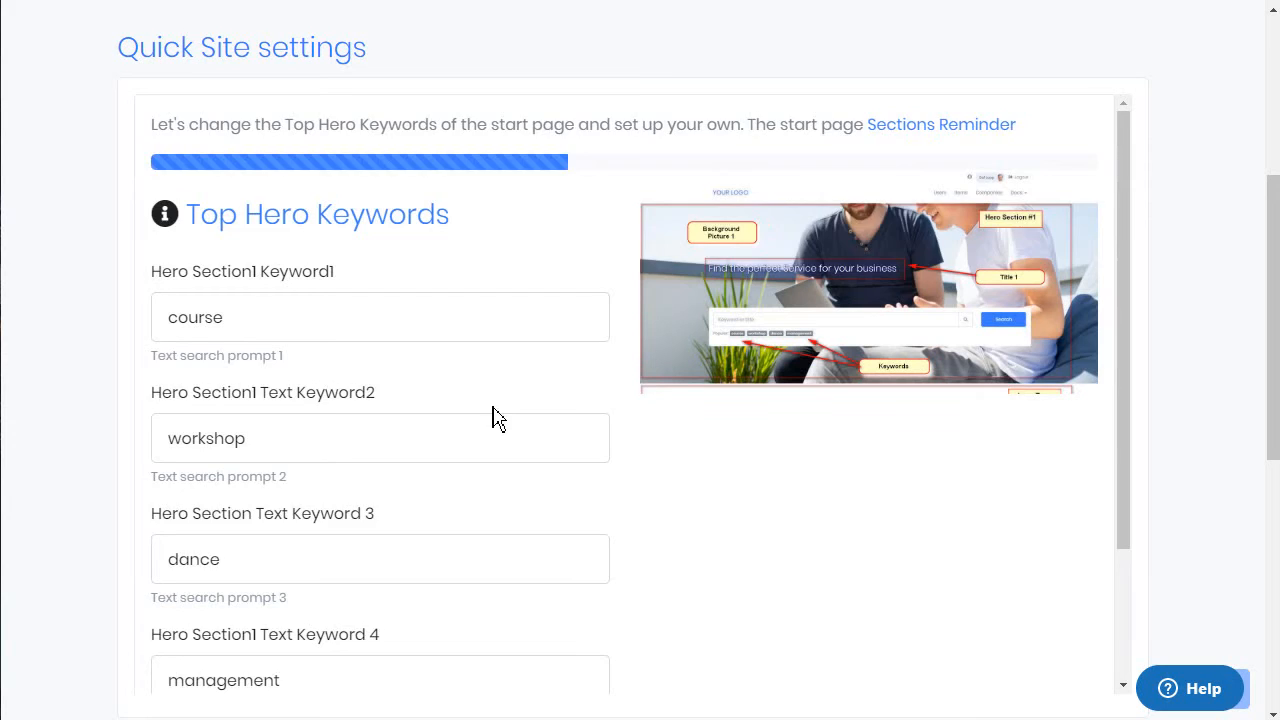
pyautogui.scroll(-2, 497, 418)
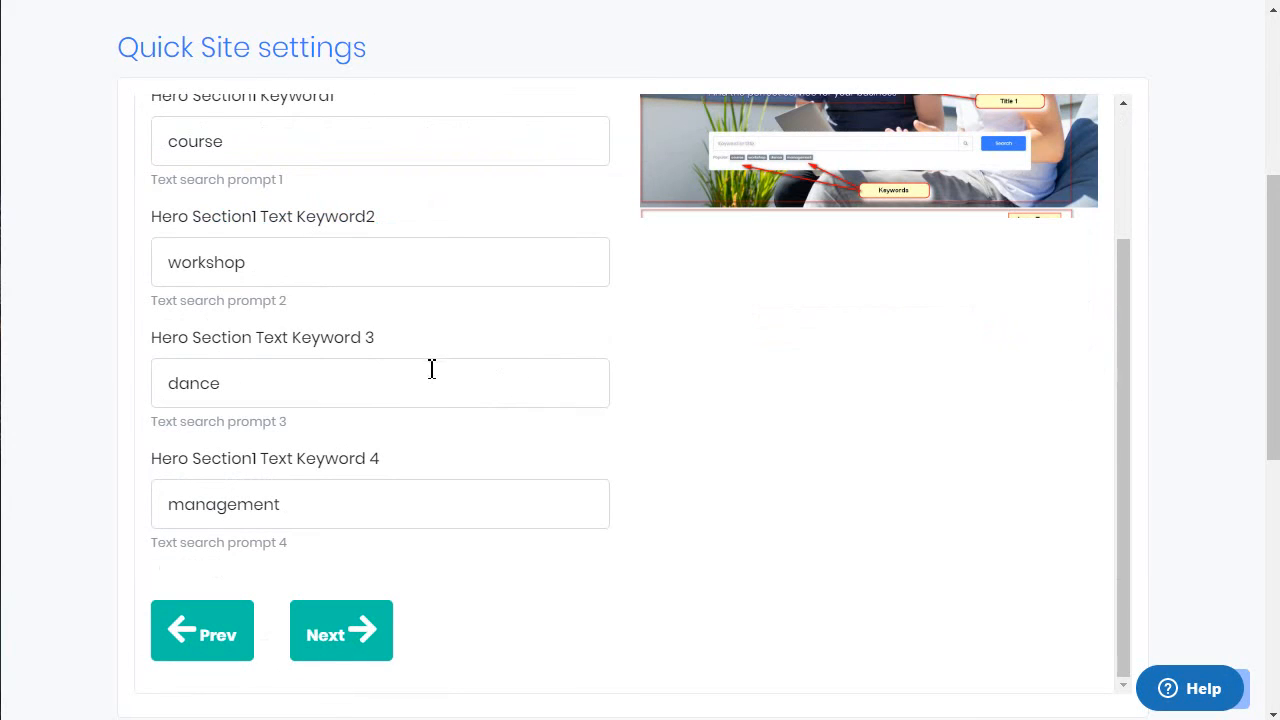
pyautogui.click(345, 635)
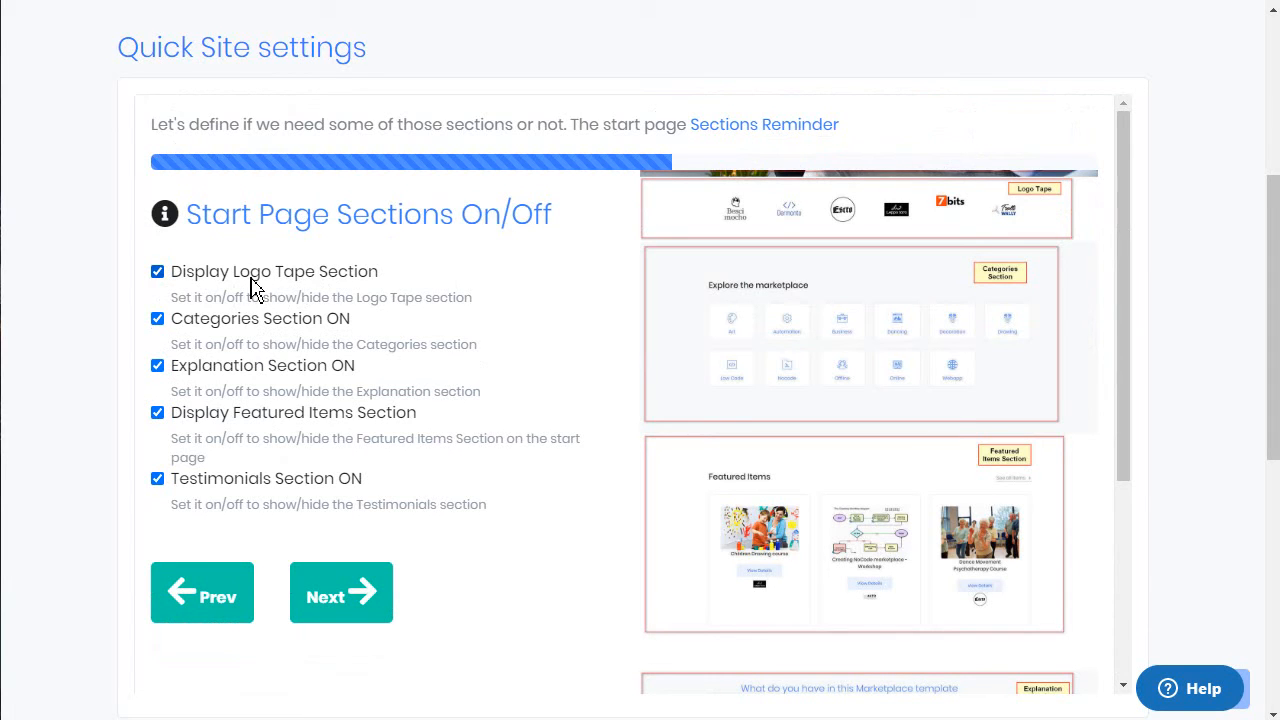
# Step: Enlarge the Start Page Sections example and examine its Logo Tape, Categories and Featured Items sections
pyautogui.click(875, 278)
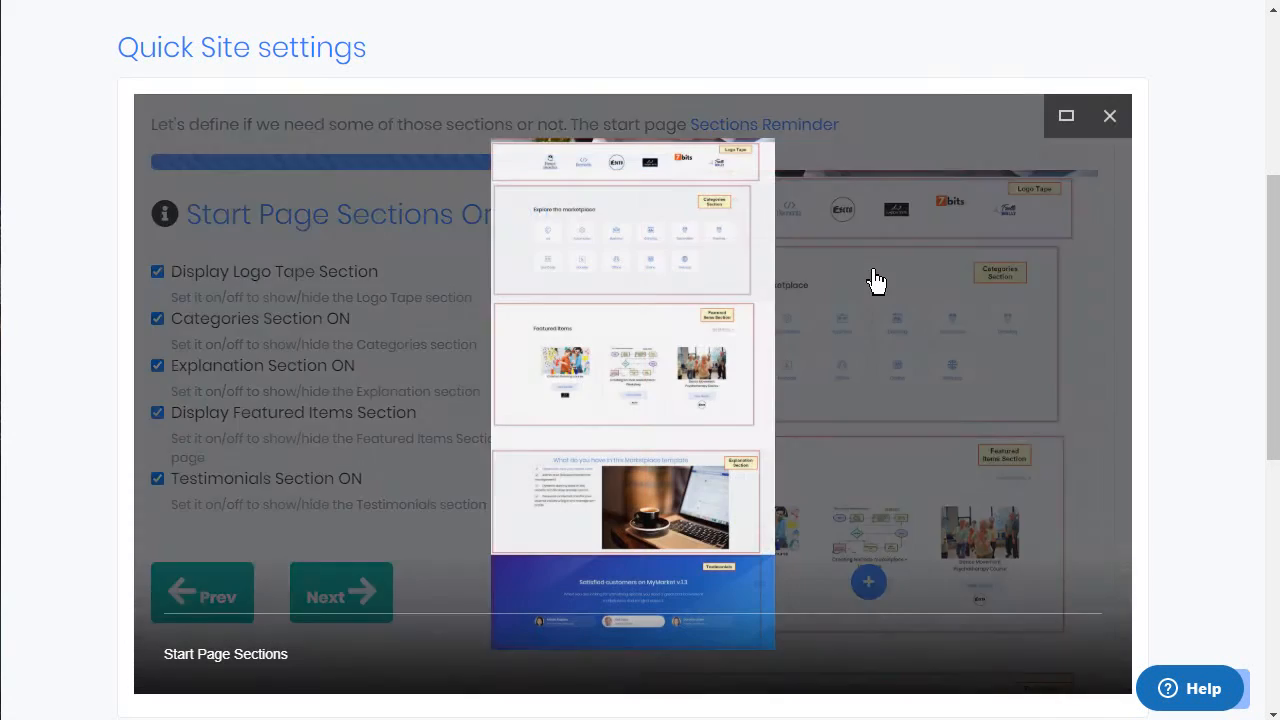
pyautogui.click(706, 272)
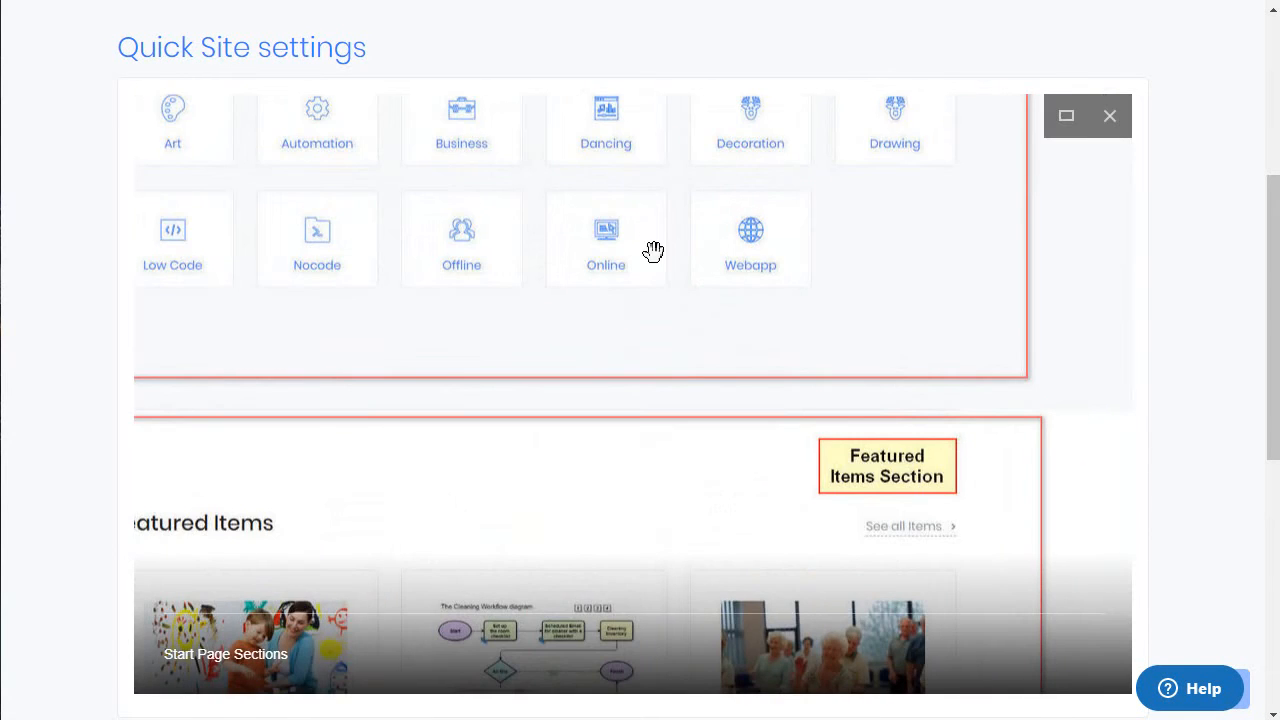
pyautogui.moveTo(578, 253); pyautogui.dragTo(817, 397)
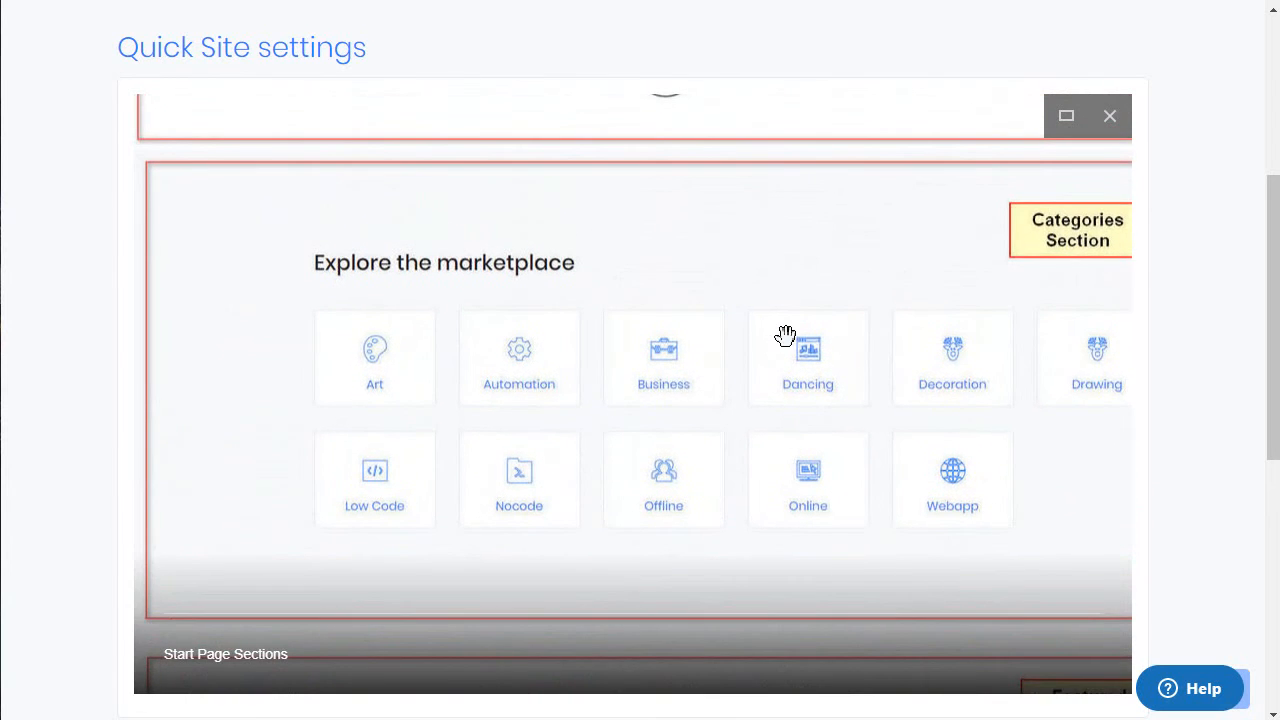
pyautogui.moveTo(786, 337); pyautogui.dragTo(649, 406)
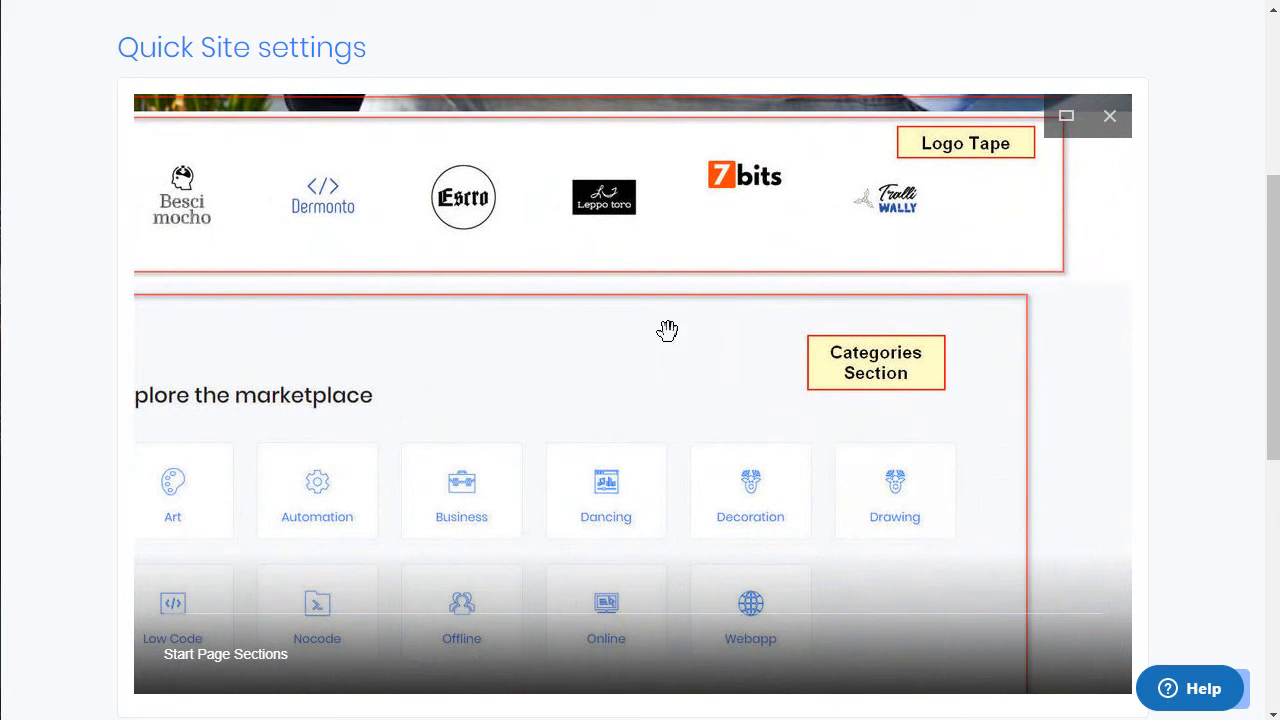
pyautogui.moveTo(518, 446); pyautogui.dragTo(631, 280)
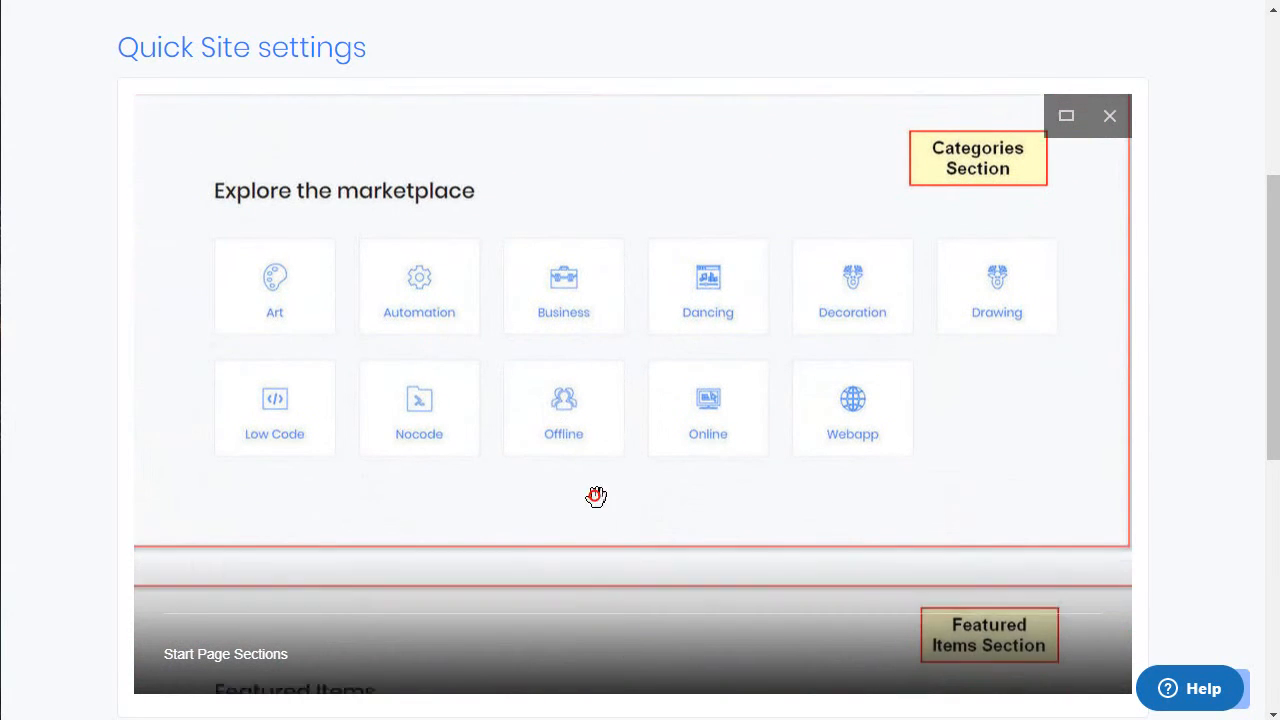
pyautogui.moveTo(597, 494); pyautogui.dragTo(591, 266)
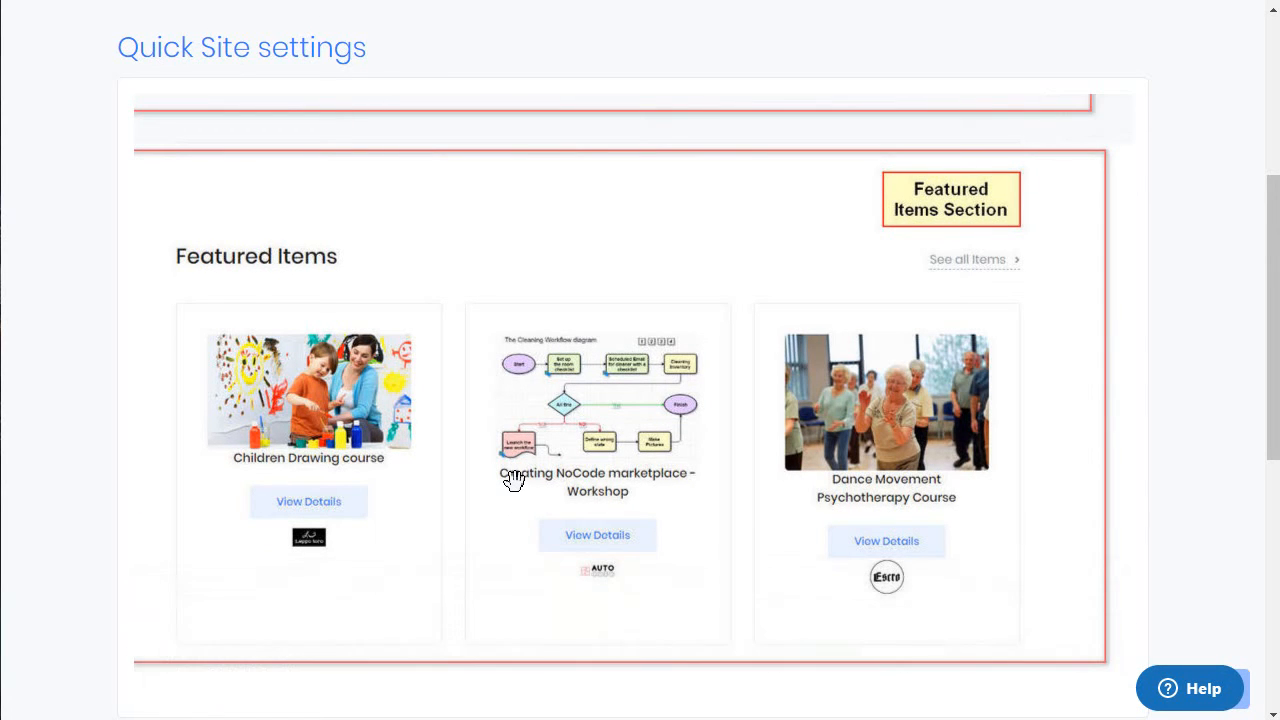
# Step: Browse the start page, show the Admin area and Dynamic dummy data explanations, and close the enlarged sections example in the site settings
pyautogui.moveTo(566, 480)
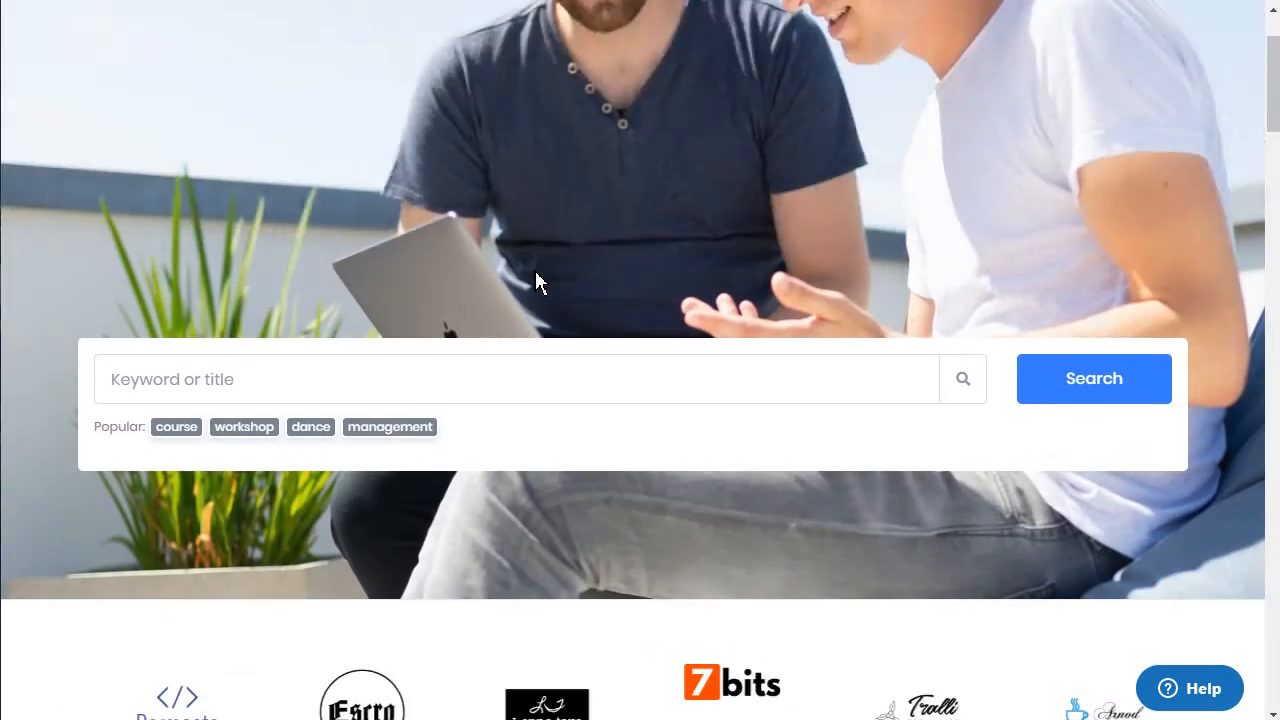
pyautogui.scroll(-15, 533, 330)
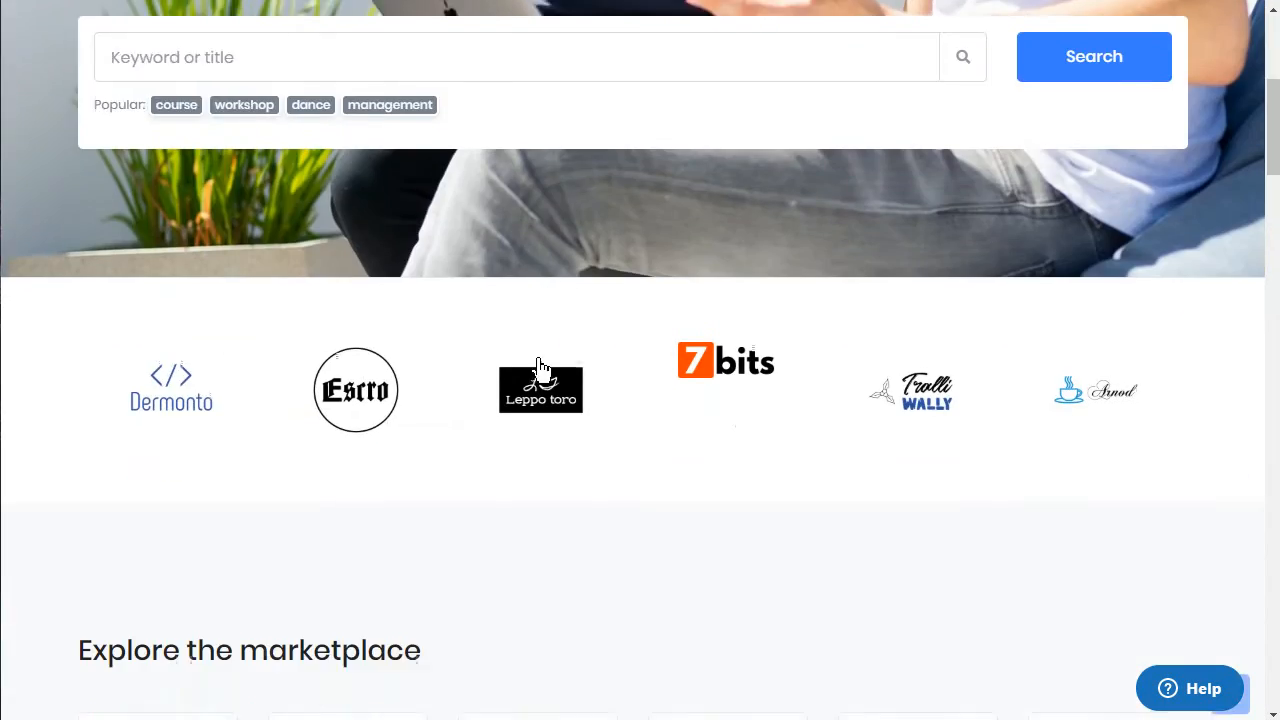
pyautogui.scroll(-4, 531, 380)
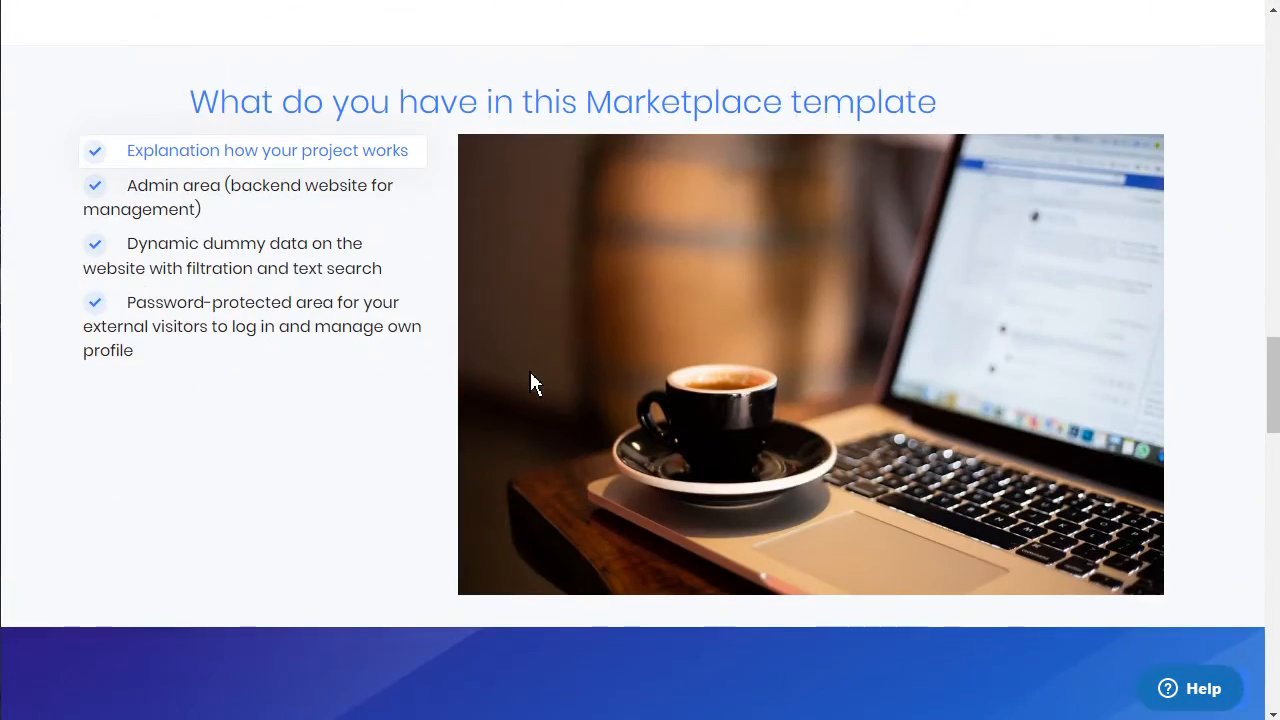
pyautogui.click(251, 201)
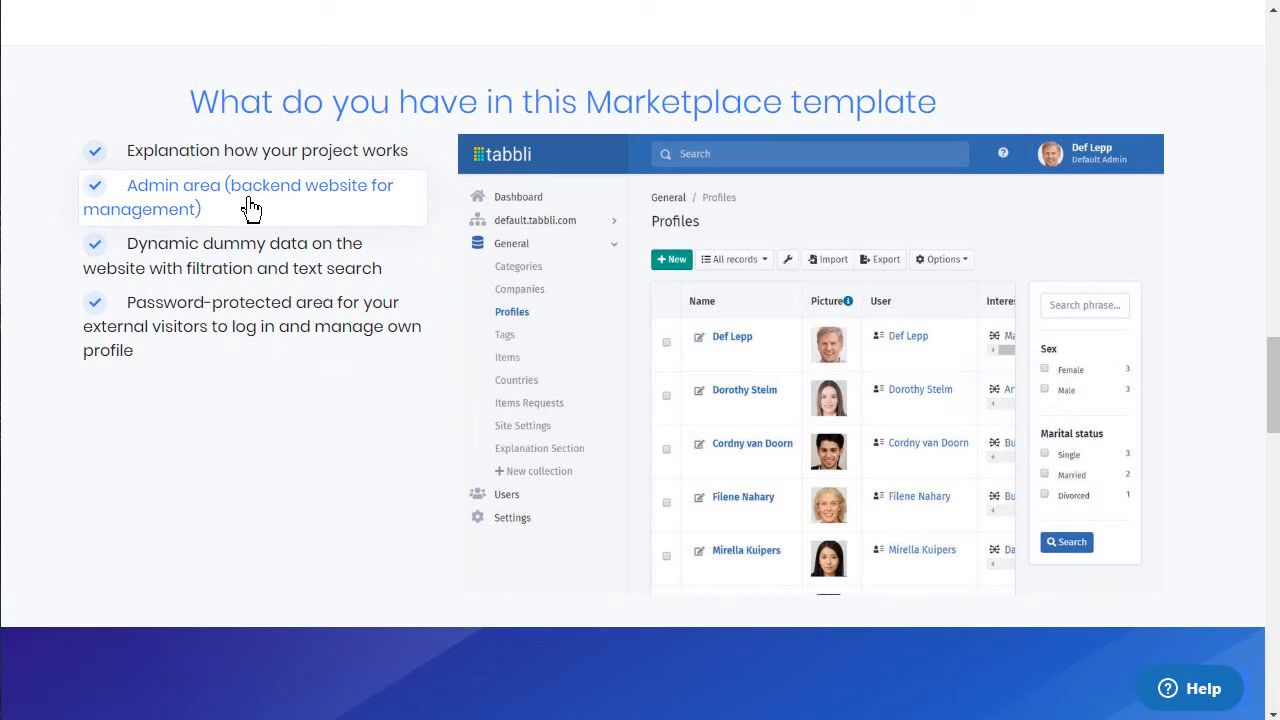
pyautogui.click(240, 270)
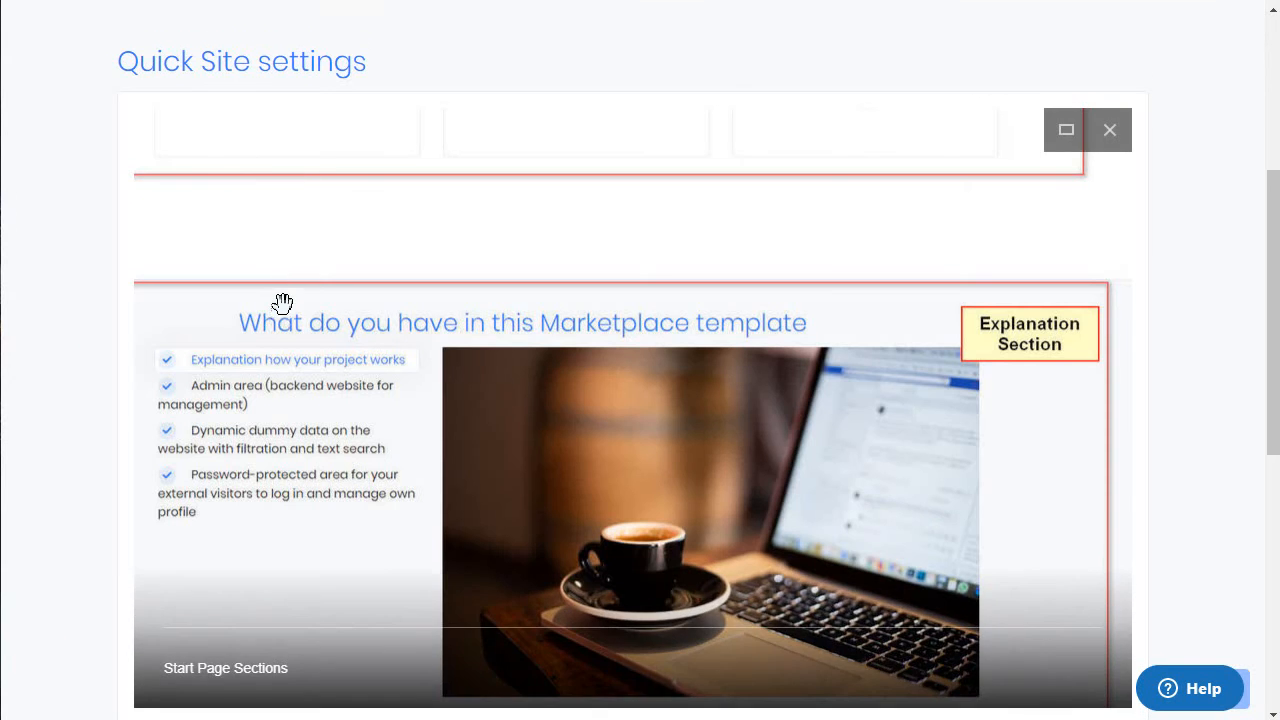
pyautogui.scroll(4, 282, 302)
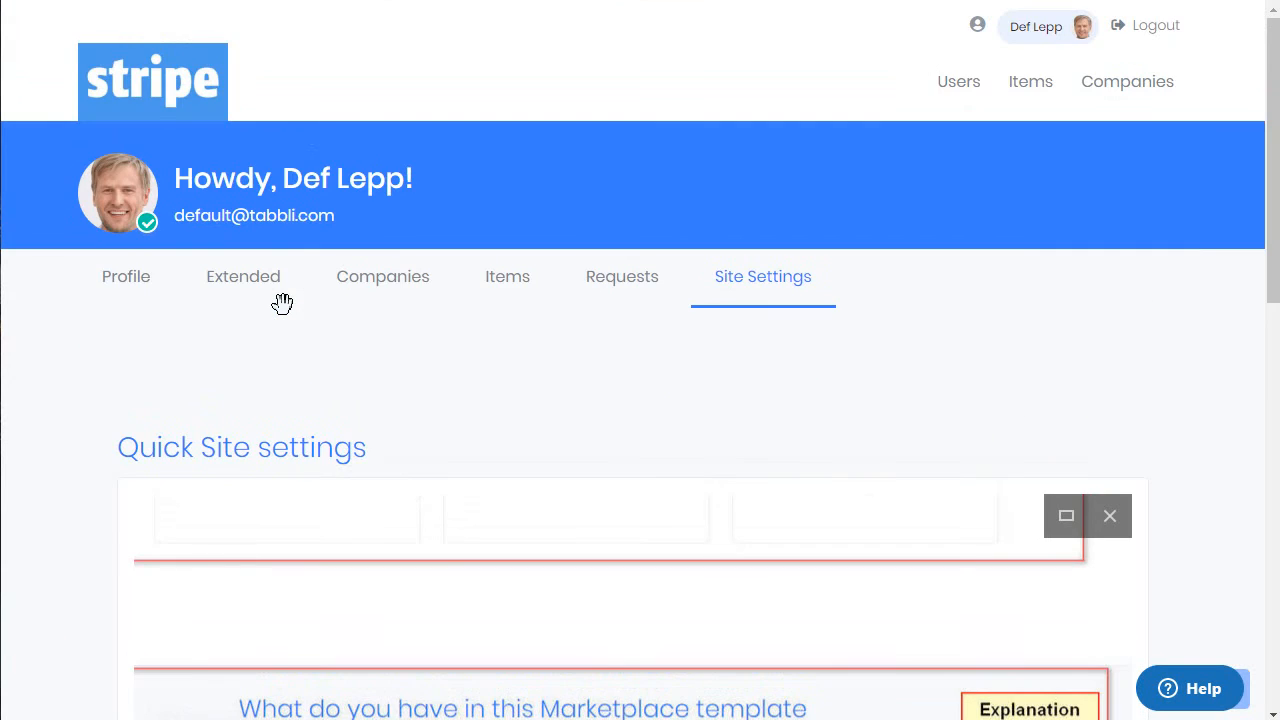
pyautogui.click(1110, 516)
pyautogui.scroll(-2, 525, 331)
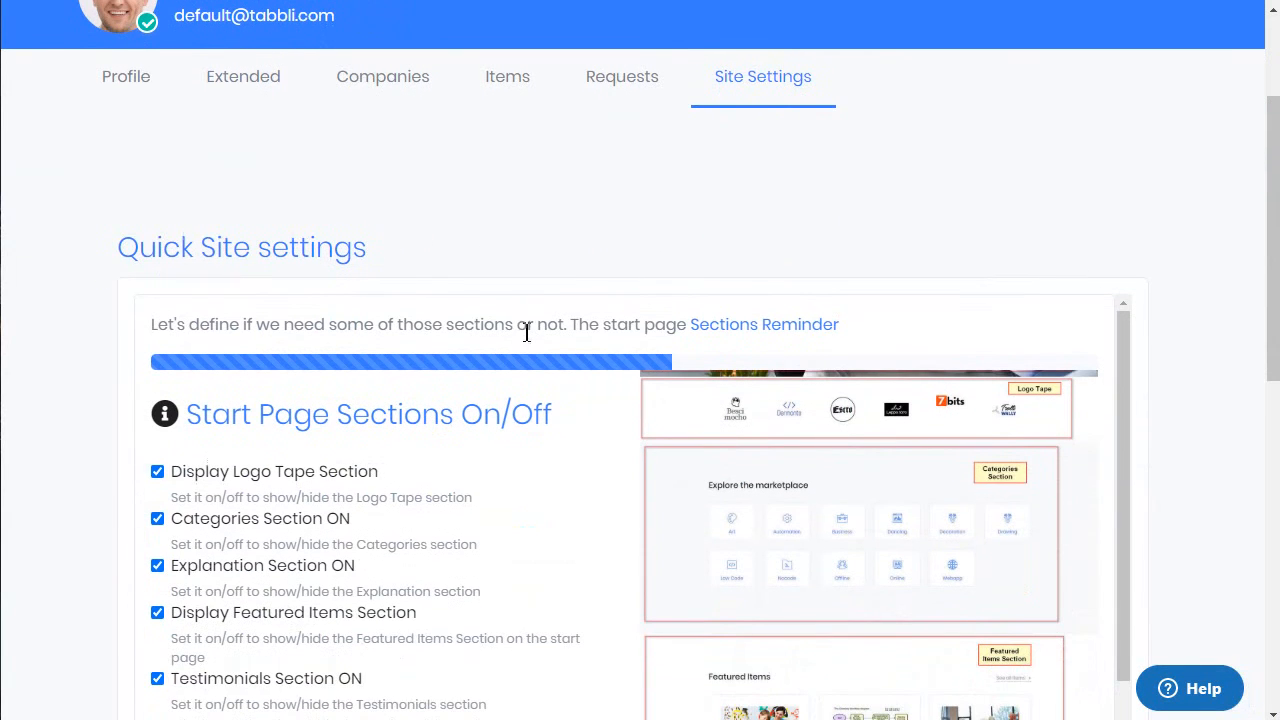
# Step: Turn off the Logo Tape and Categories sections of the start page and continue to the Hero Section 2 settings
pyautogui.click(159, 472)
pyautogui.click(159, 518)
pyautogui.scroll(-2, 108, 463)
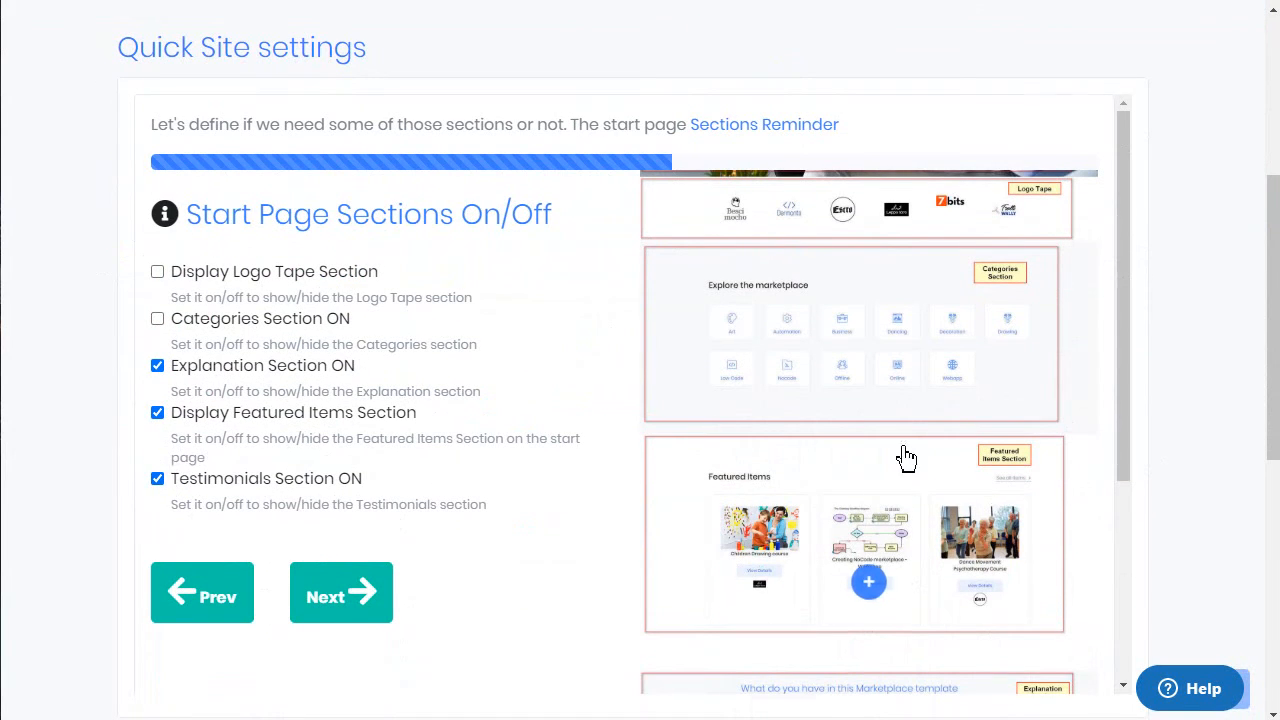
pyautogui.scroll(-5, 906, 458)
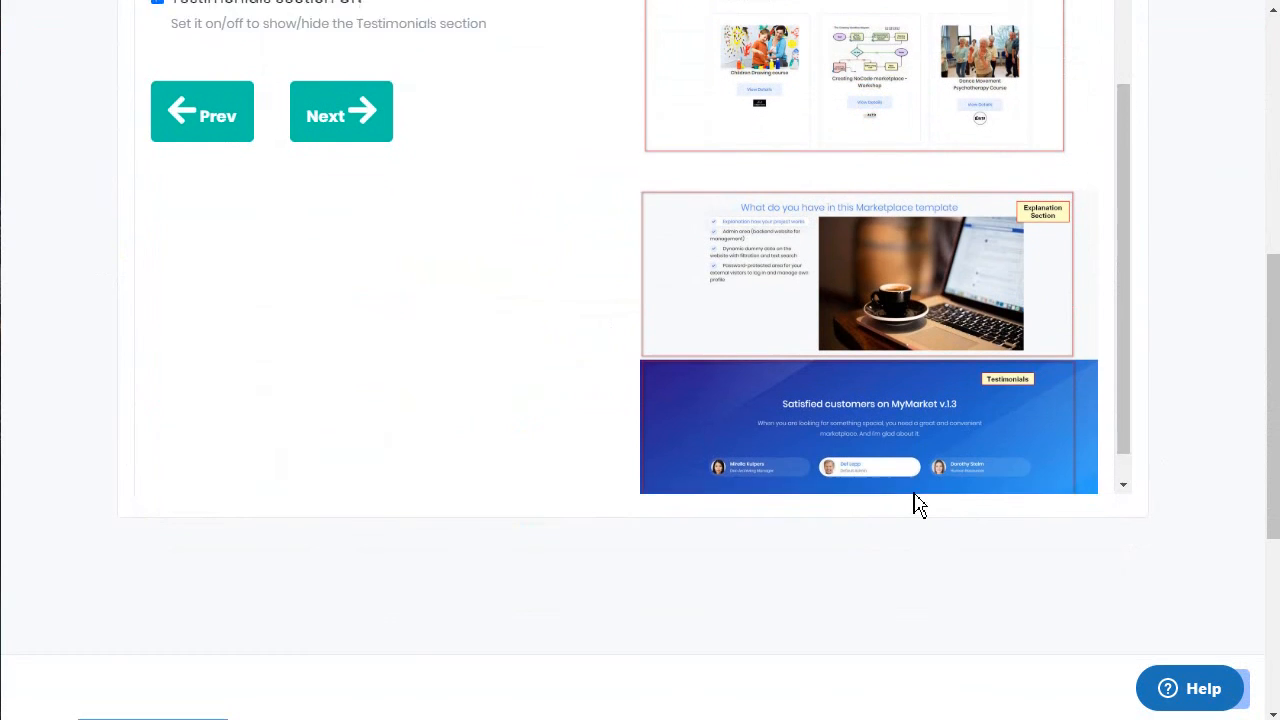
pyautogui.scroll(4, 918, 505)
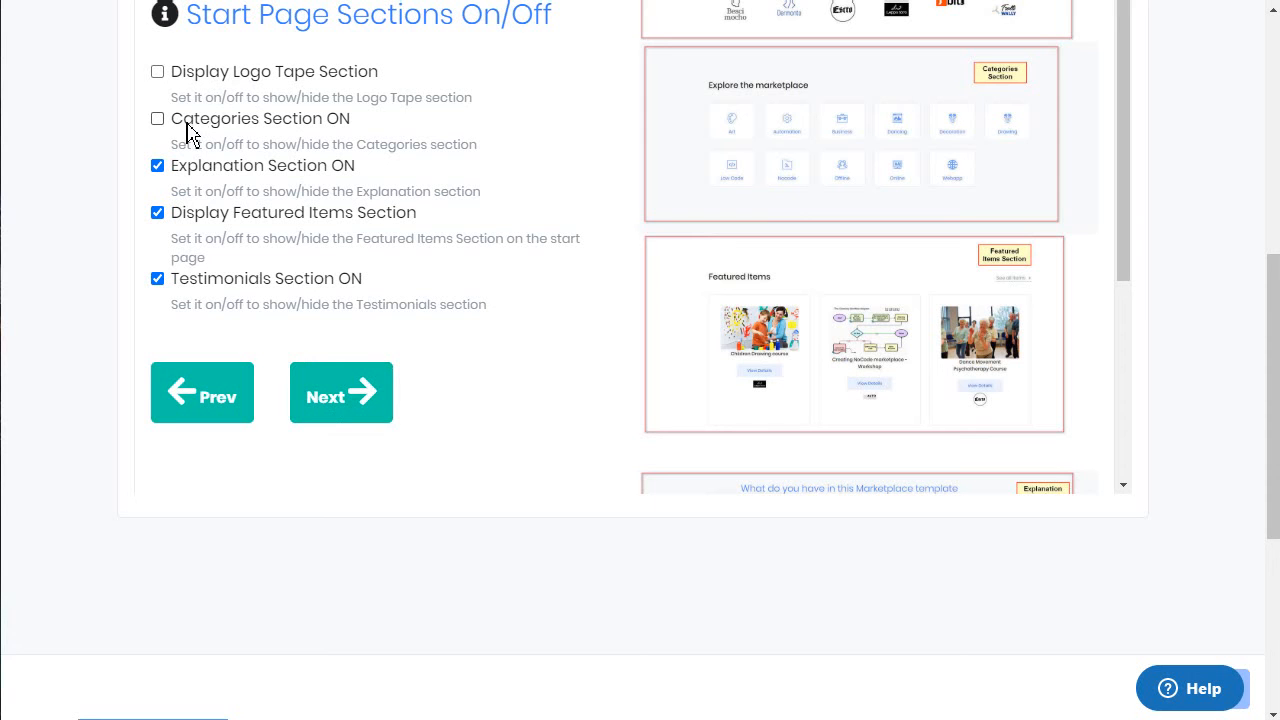
pyautogui.click(345, 395)
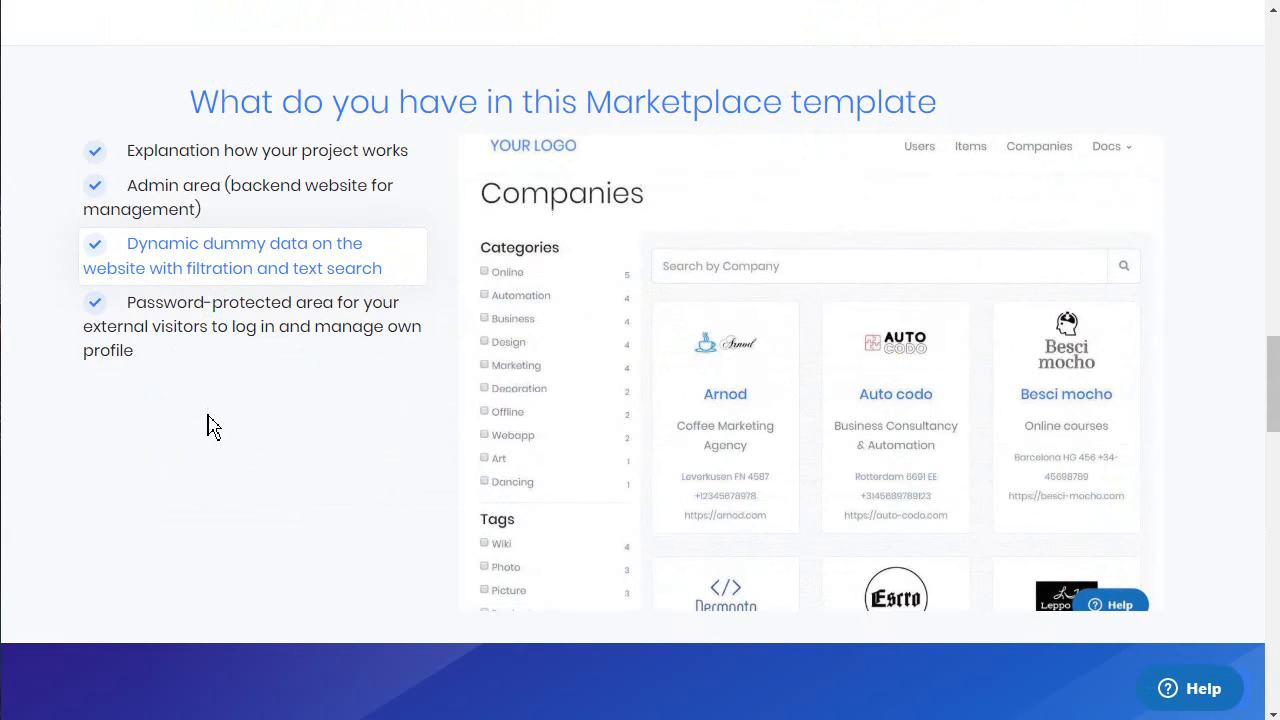
# Step: Check the sections displayed on the start page and look through the Hero Section 2 picture and title settings
pyautogui.scroll(8, 246, 446)
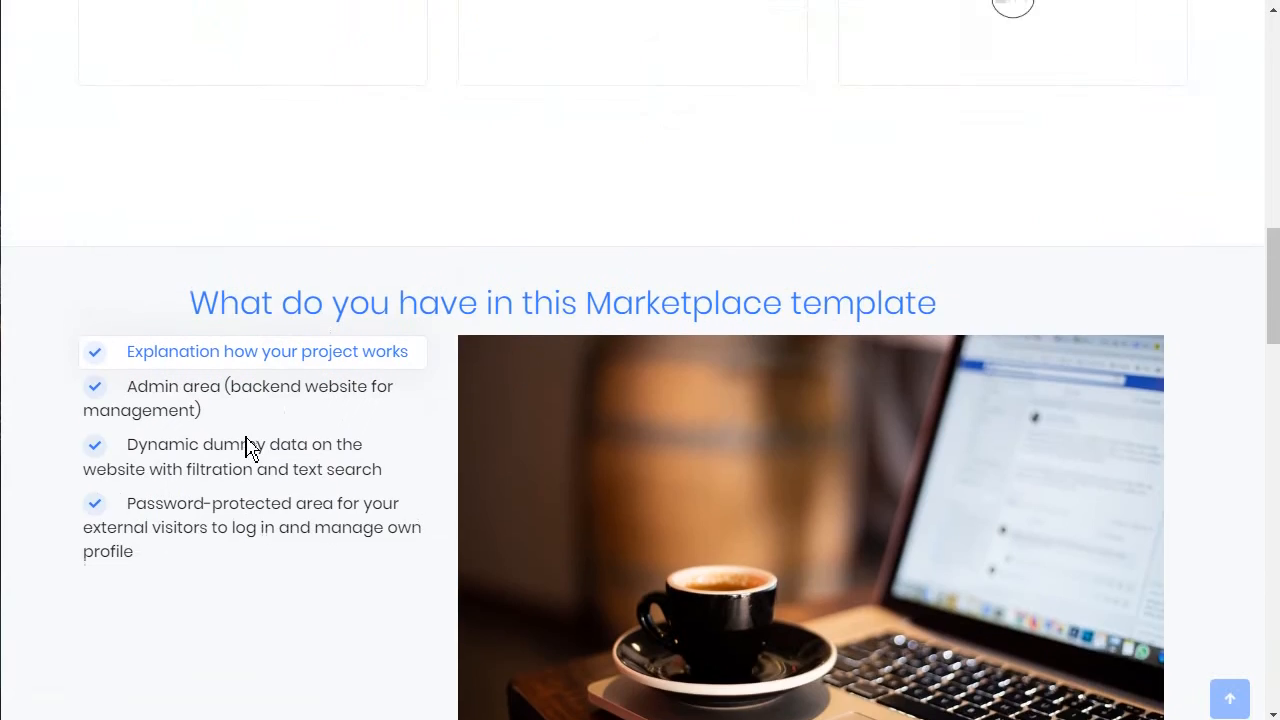
pyautogui.scroll(8, 249, 449)
pyautogui.scroll(-5, 249, 449)
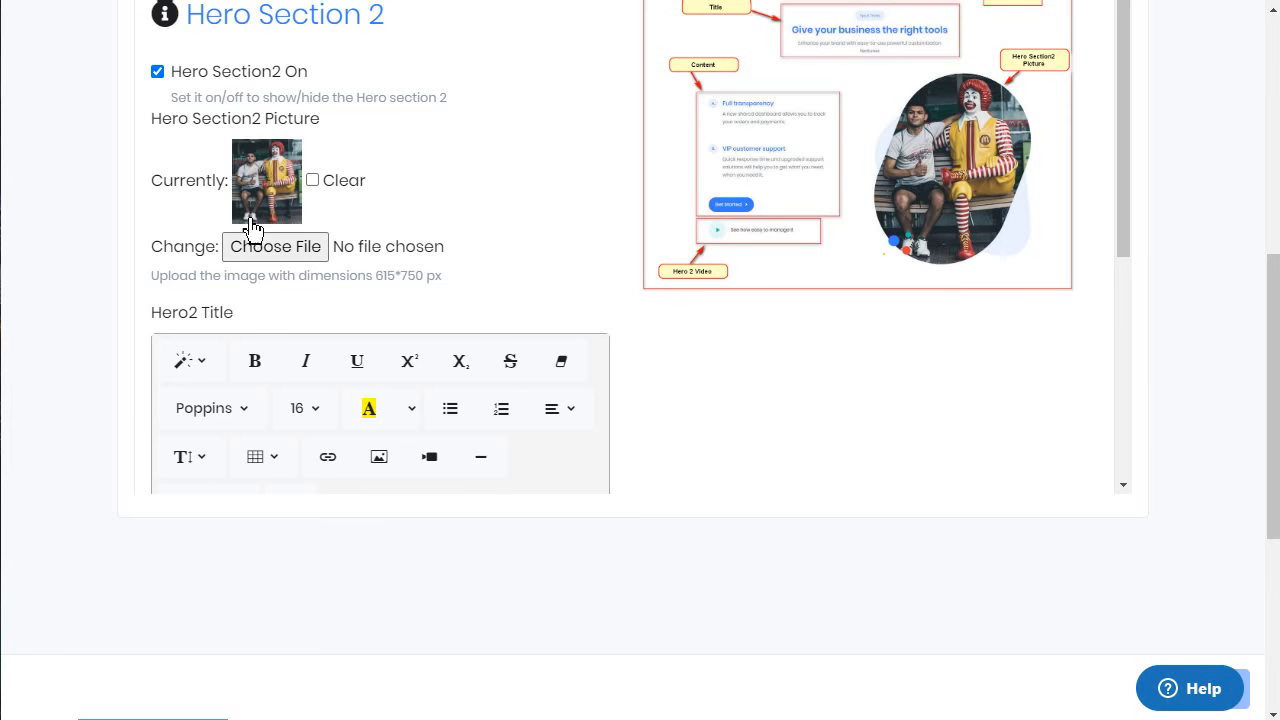
pyautogui.scroll(-4, 183, 314)
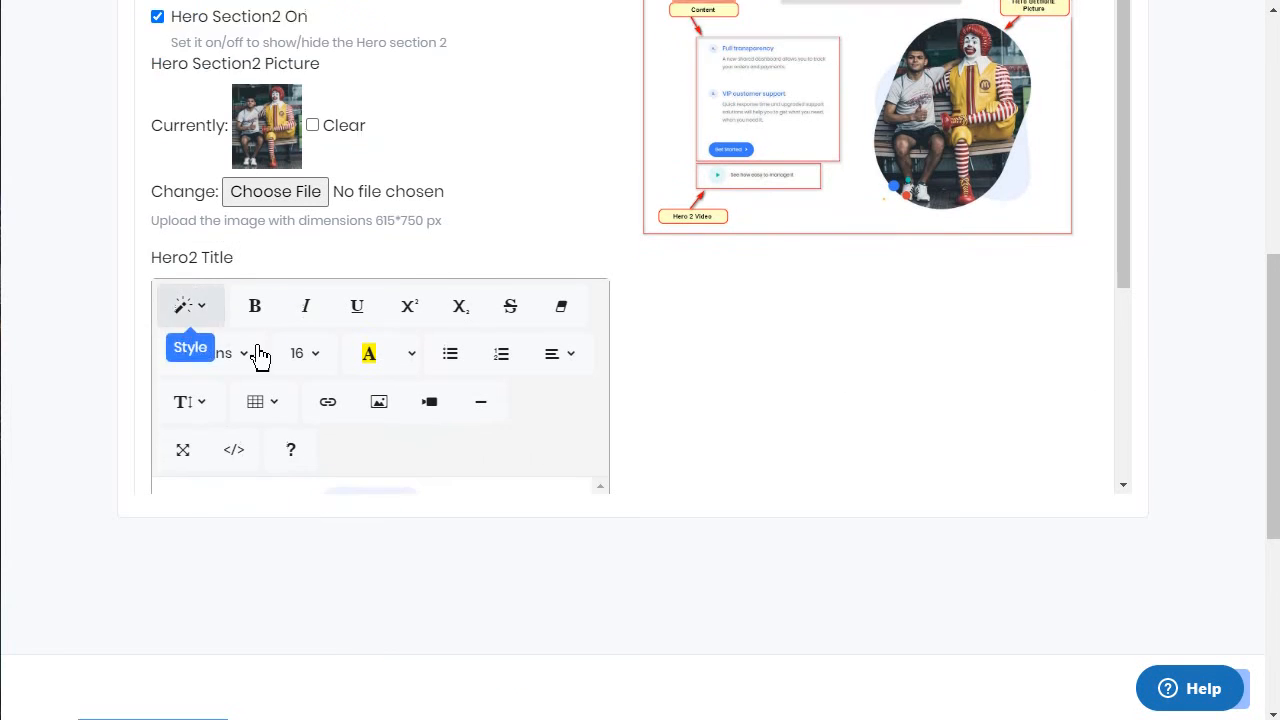
pyautogui.scroll(-2, 420, 320)
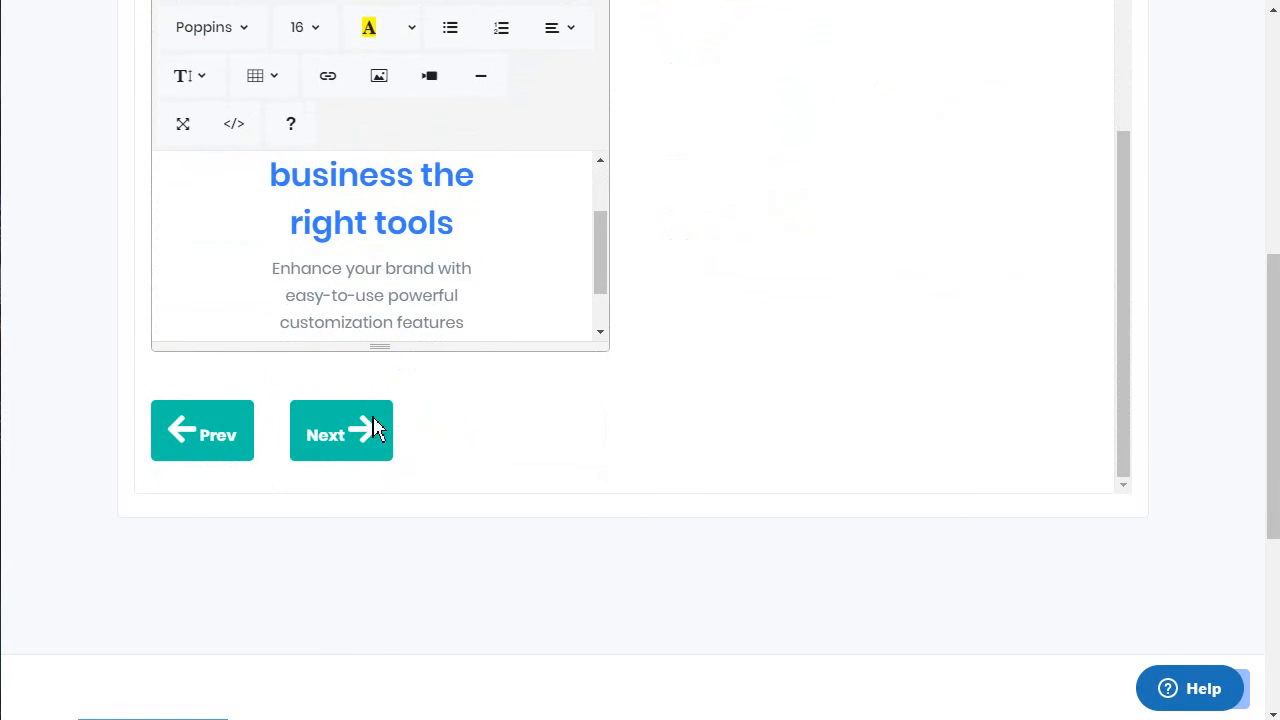
# Step: Return to Start Page Sections On/Off, turn the Logo Tape and Categories sections back on, and continue to the following settings
pyautogui.click(210, 449)
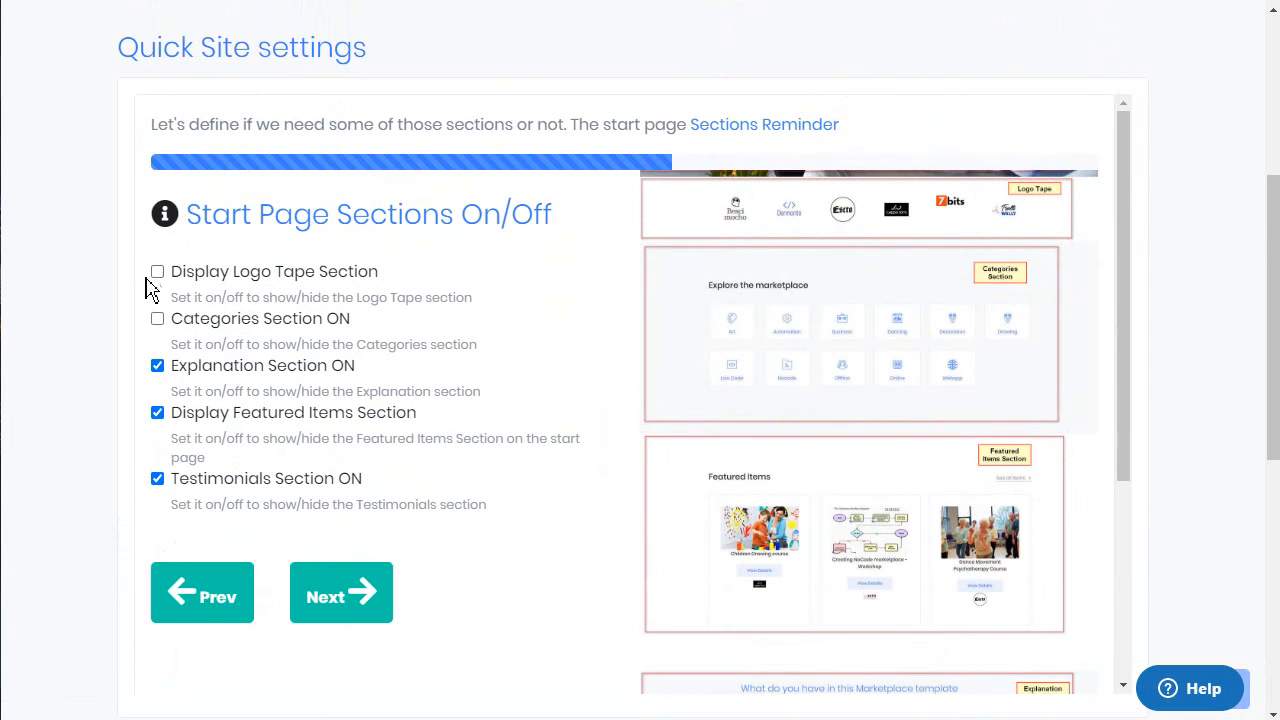
pyautogui.click(157, 271)
pyautogui.click(157, 318)
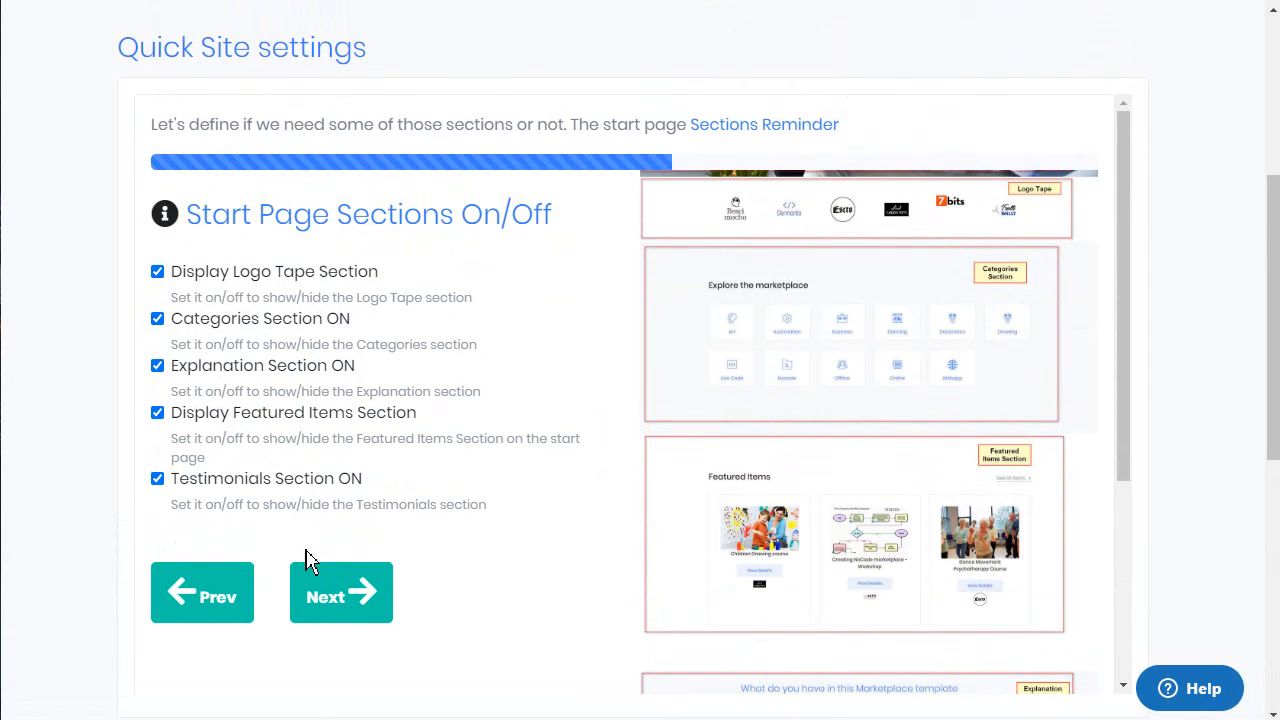
pyautogui.click(330, 600)
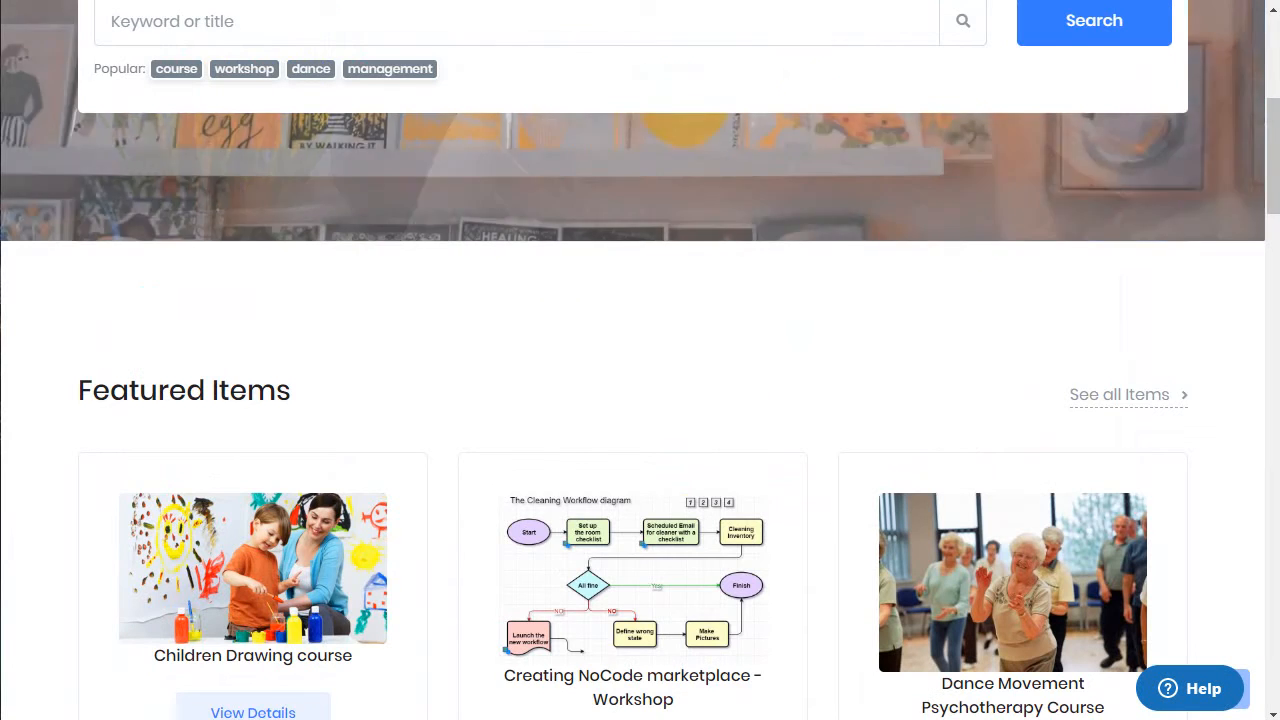
# Step: Look through the start page's testimonials and the "Give your business the right tools" hero section
pyautogui.scroll(-5, 716, 218)
pyautogui.scroll(-15, 608, 257)
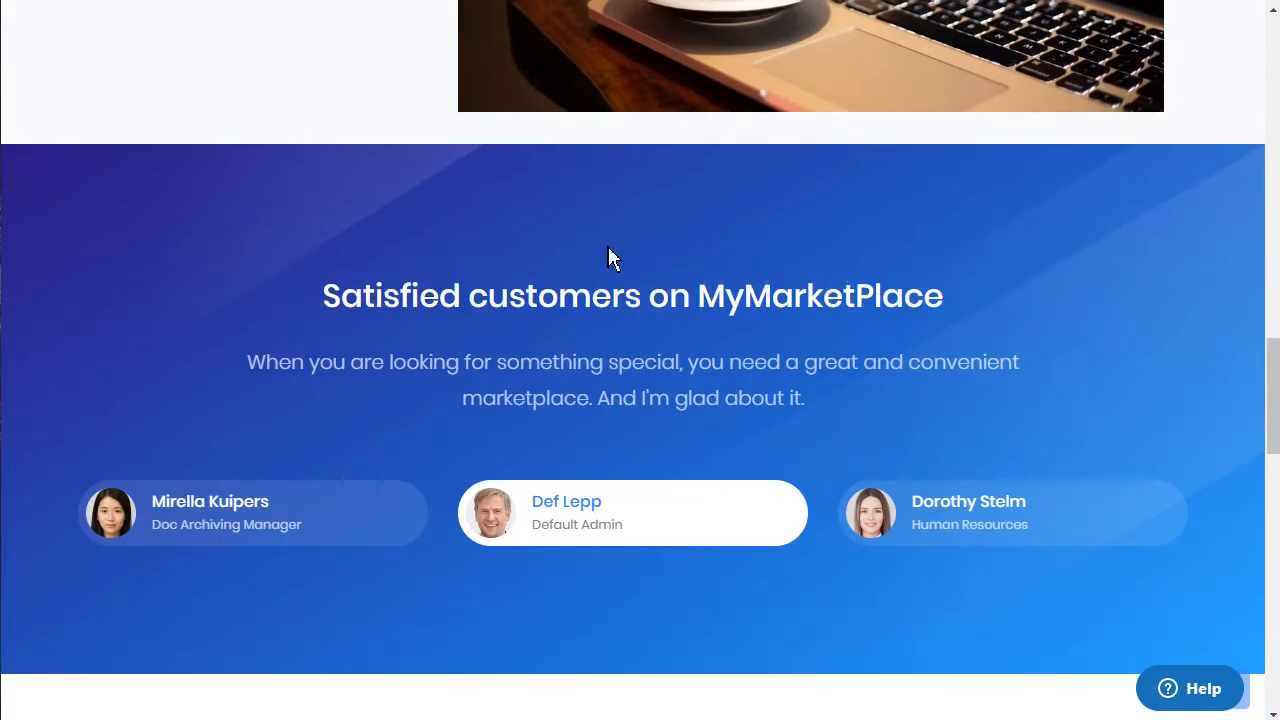
pyautogui.scroll(3, 598, 258)
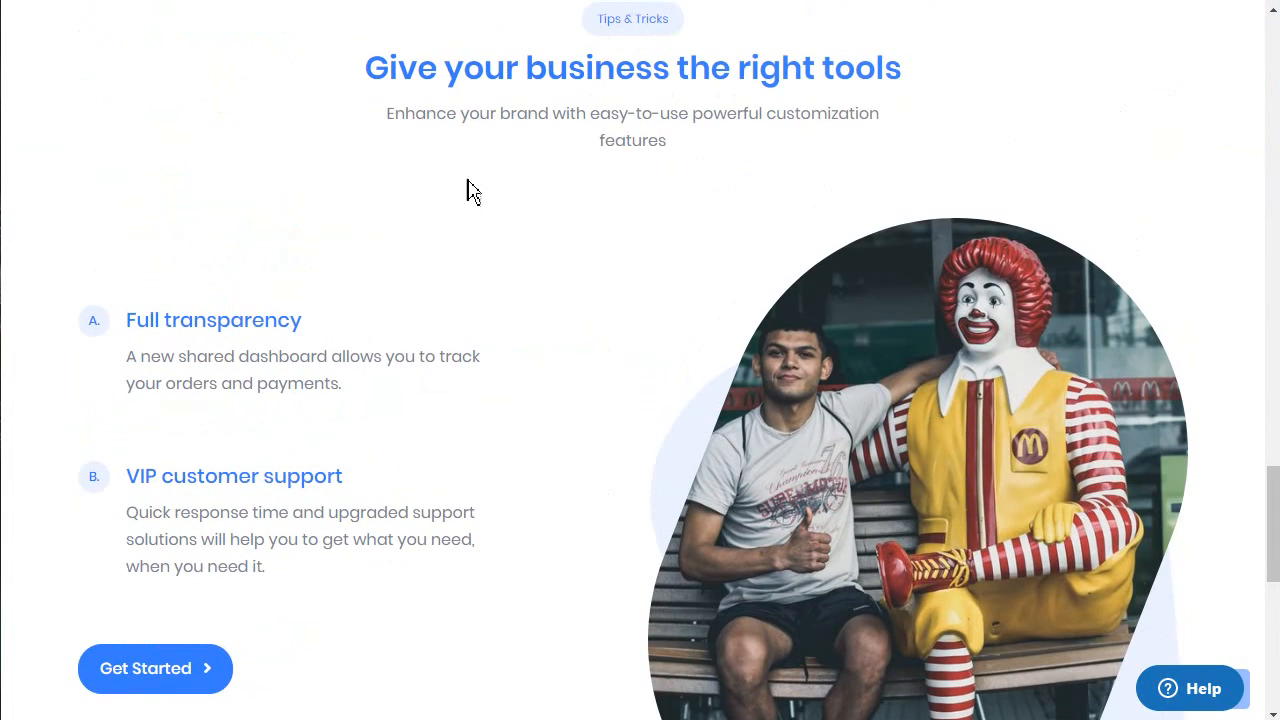
# Step: Examine the start page's "Give your business the right tools" section, then open and close its "See how easy to manage it" video
pyautogui.scroll(1, 434, 157)
pyautogui.scroll(-2, 451, 216)
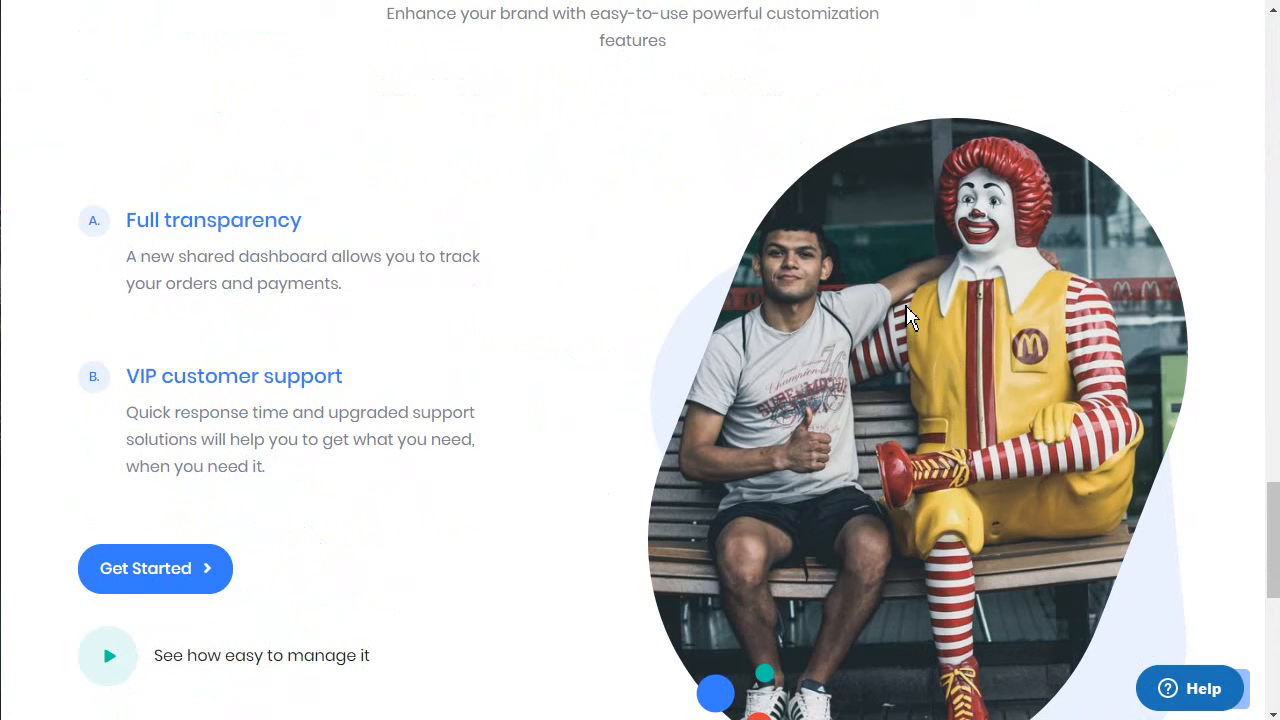
pyautogui.scroll(3, 907, 316)
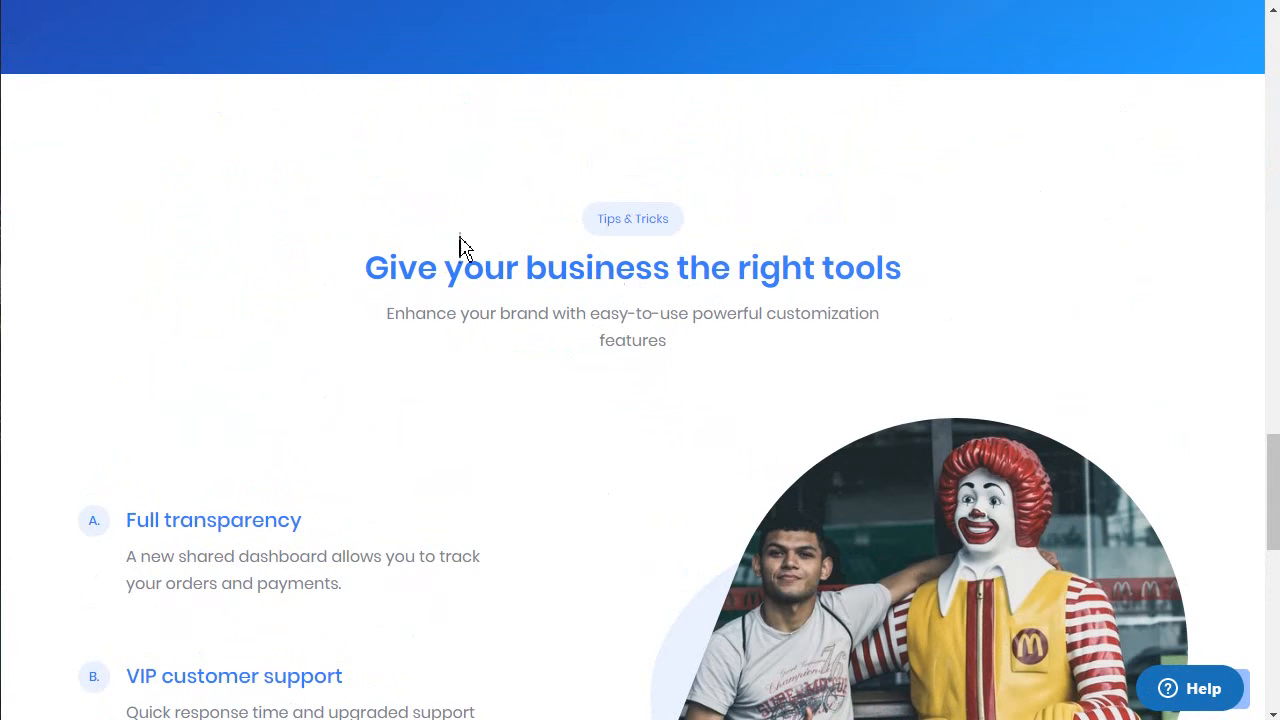
pyautogui.scroll(-1, 365, 297)
pyautogui.scroll(-2, 365, 297)
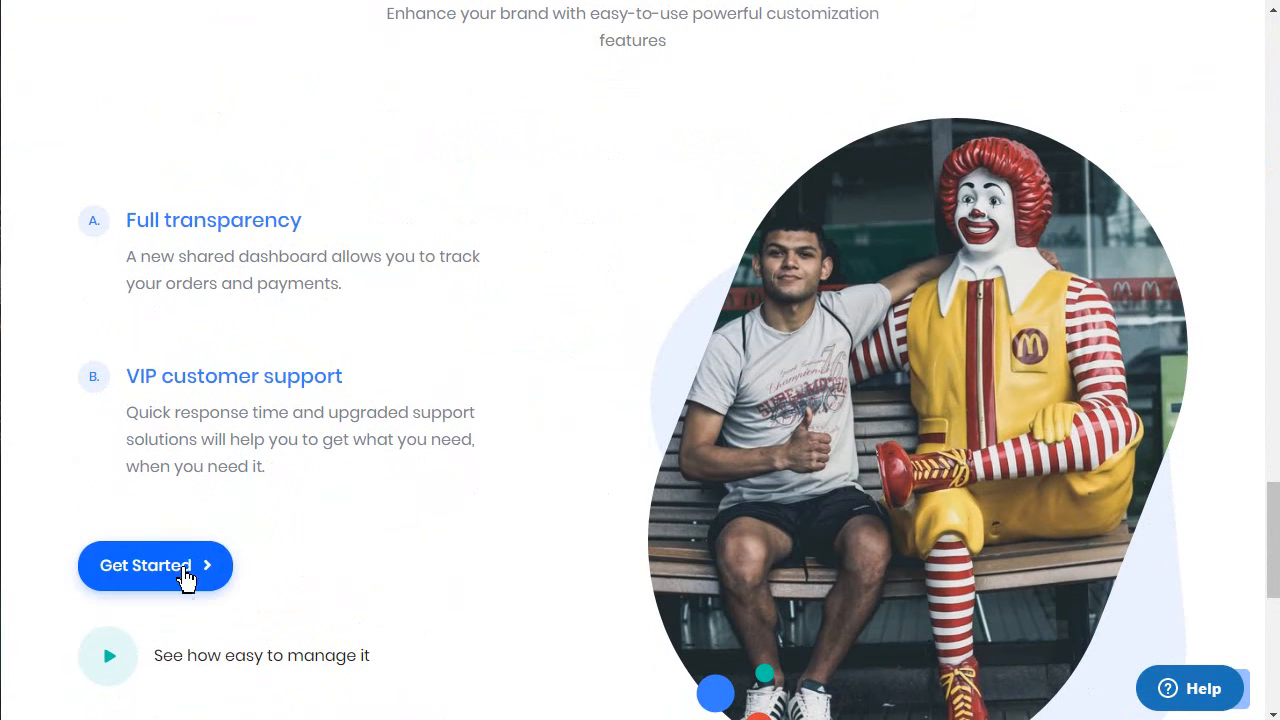
pyautogui.click(120, 664)
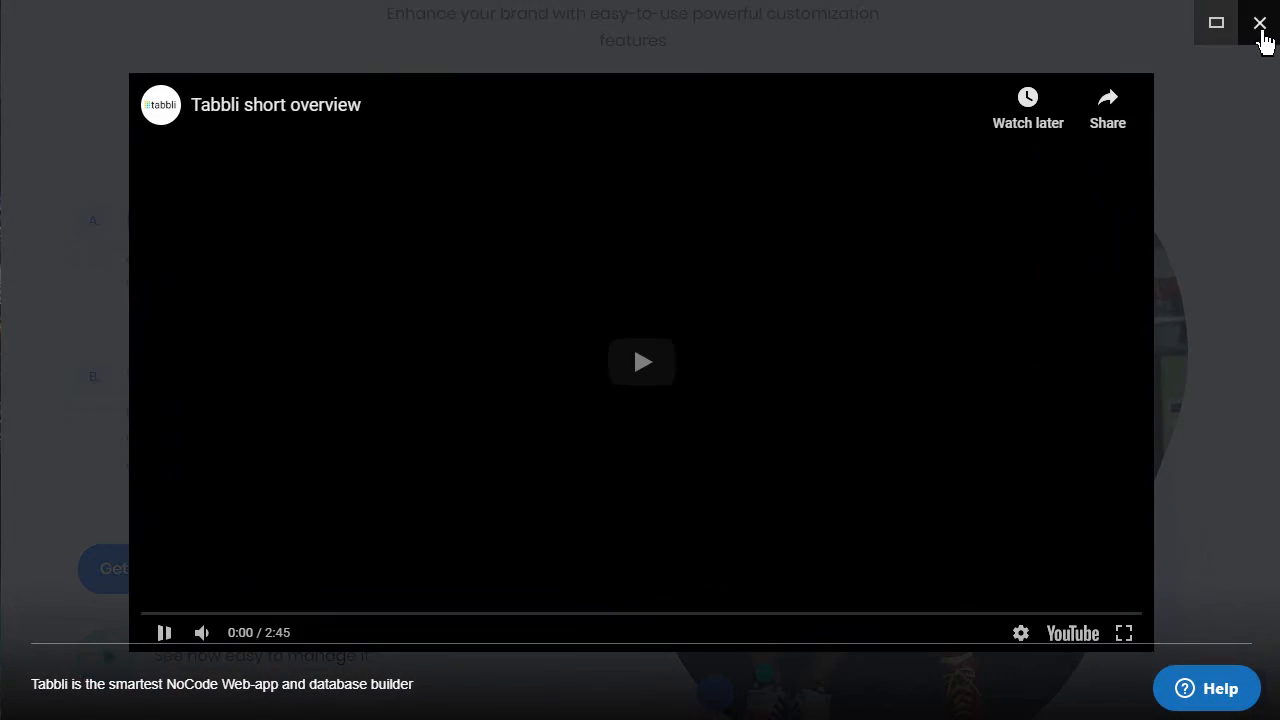
pyautogui.click(1263, 32)
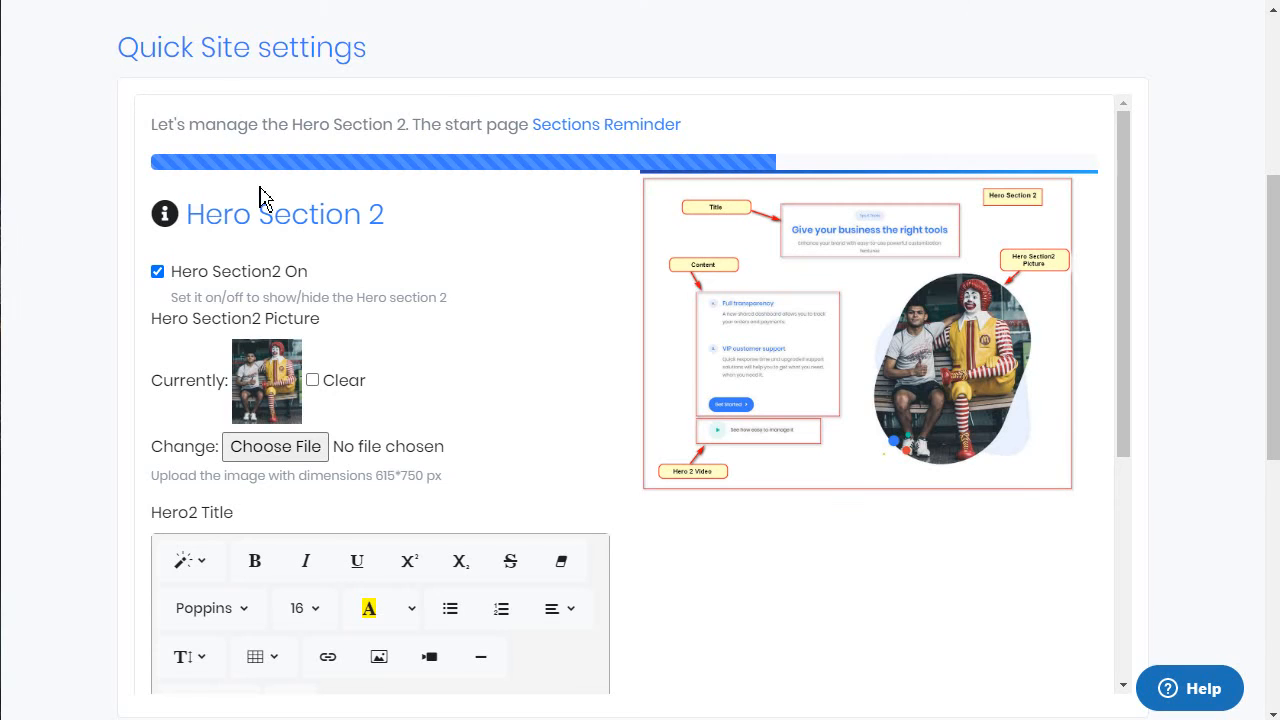
# Step: Review the Hero Section 2 picture's required upload dimensions and read through the Hero2 Title text
pyautogui.moveTo(761, 383)
pyautogui.moveTo(377, 481); pyautogui.dragTo(451, 486)
pyautogui.scroll(-3, 509, 500)
pyautogui.scroll(-2, 441, 459)
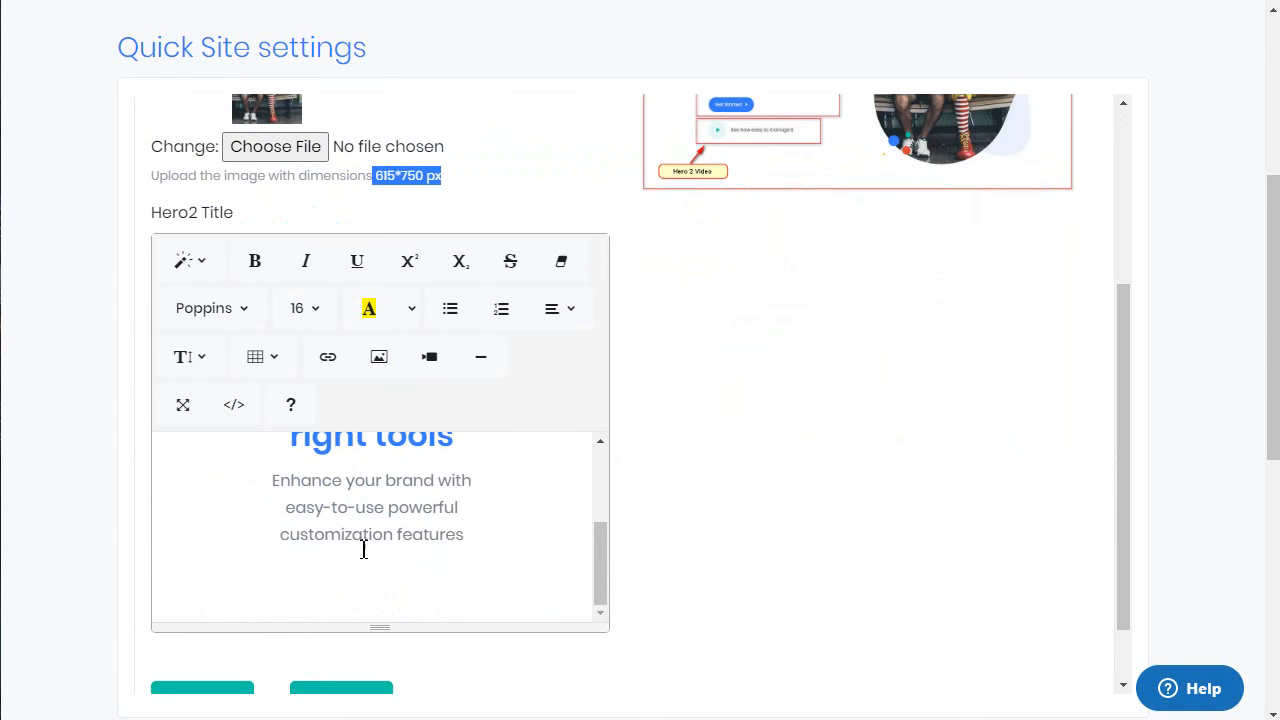
pyautogui.scroll(2, 322, 537)
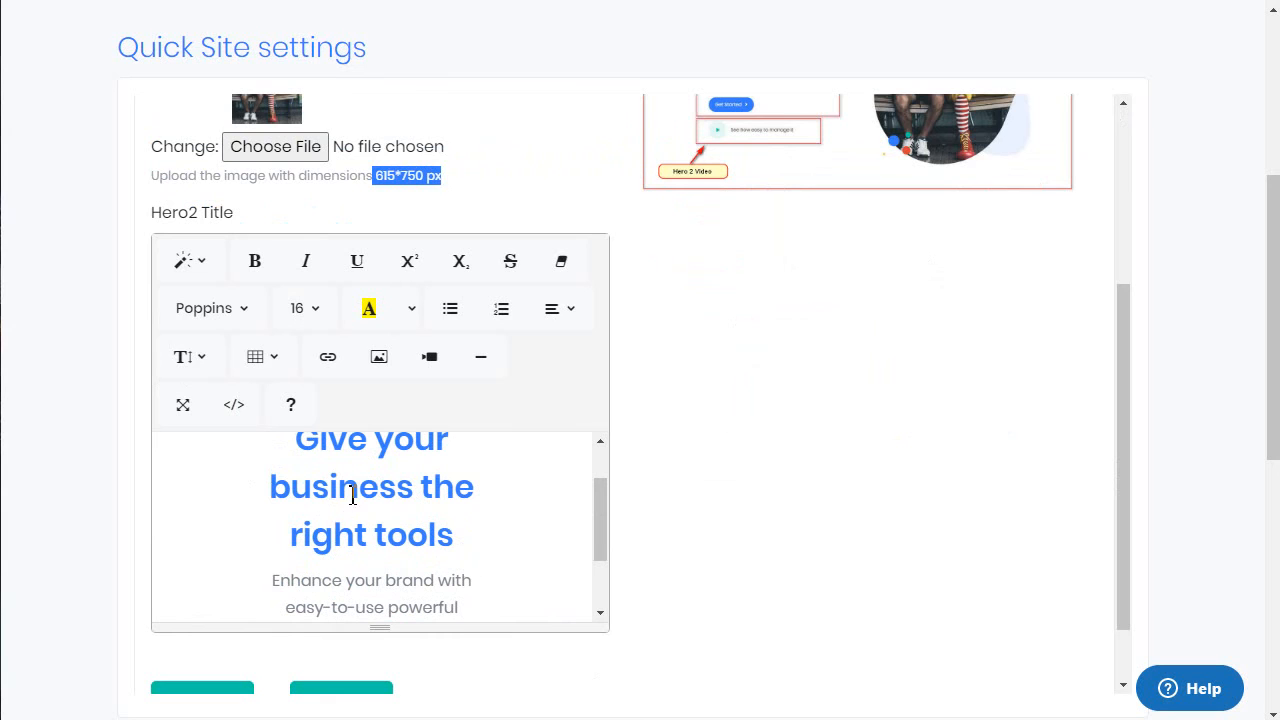
pyautogui.scroll(1, 367, 492)
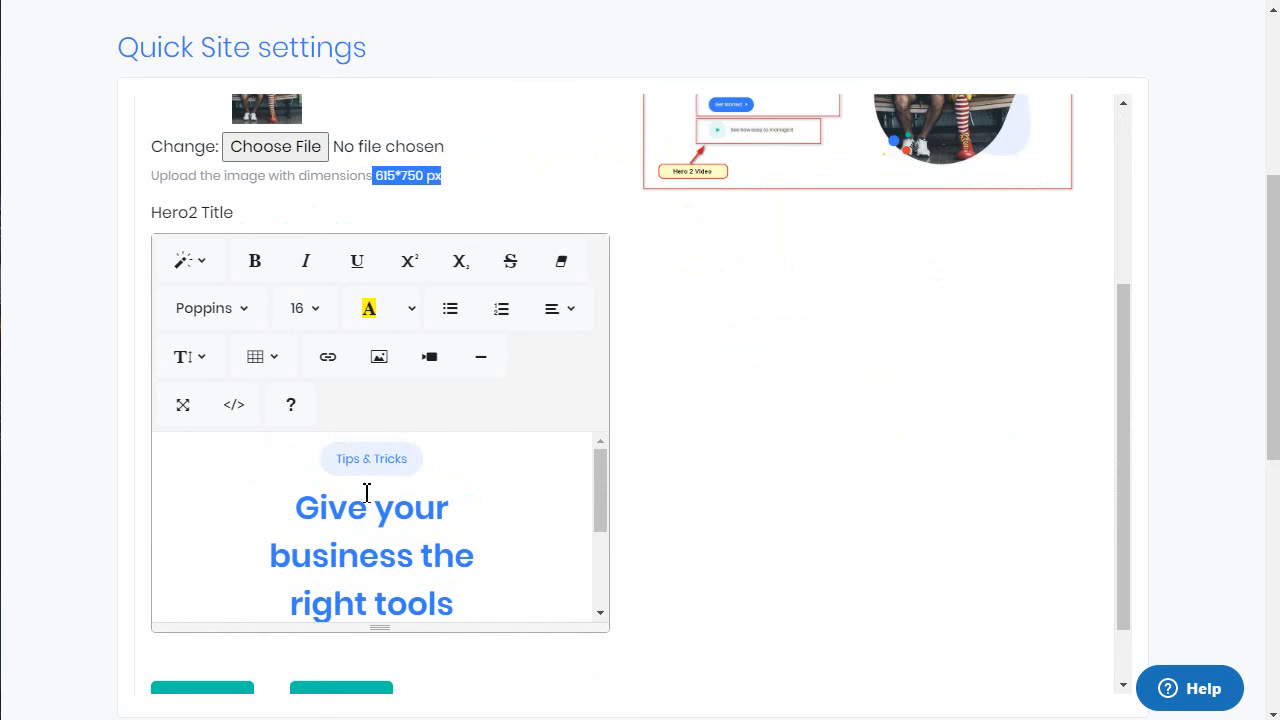
# Step: Inspect the HTML source code of the Hero2 Title and return to its formatted view
pyautogui.click(337, 566)
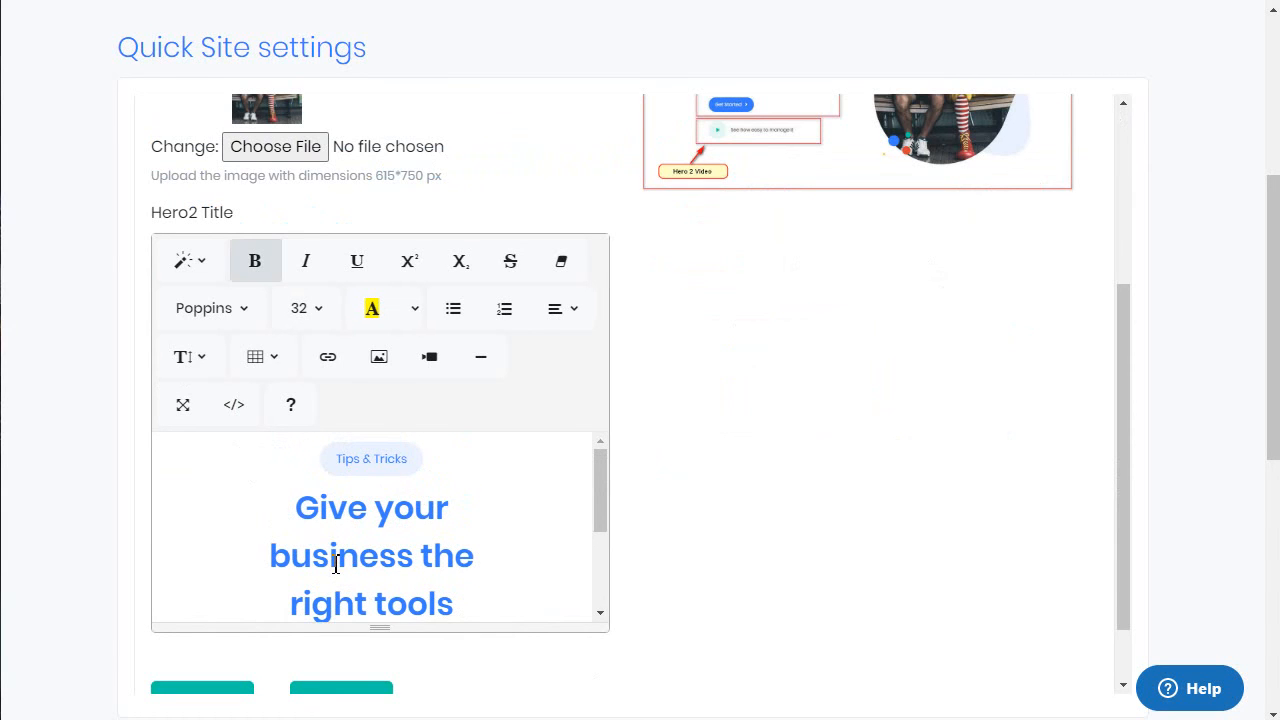
pyautogui.click(237, 416)
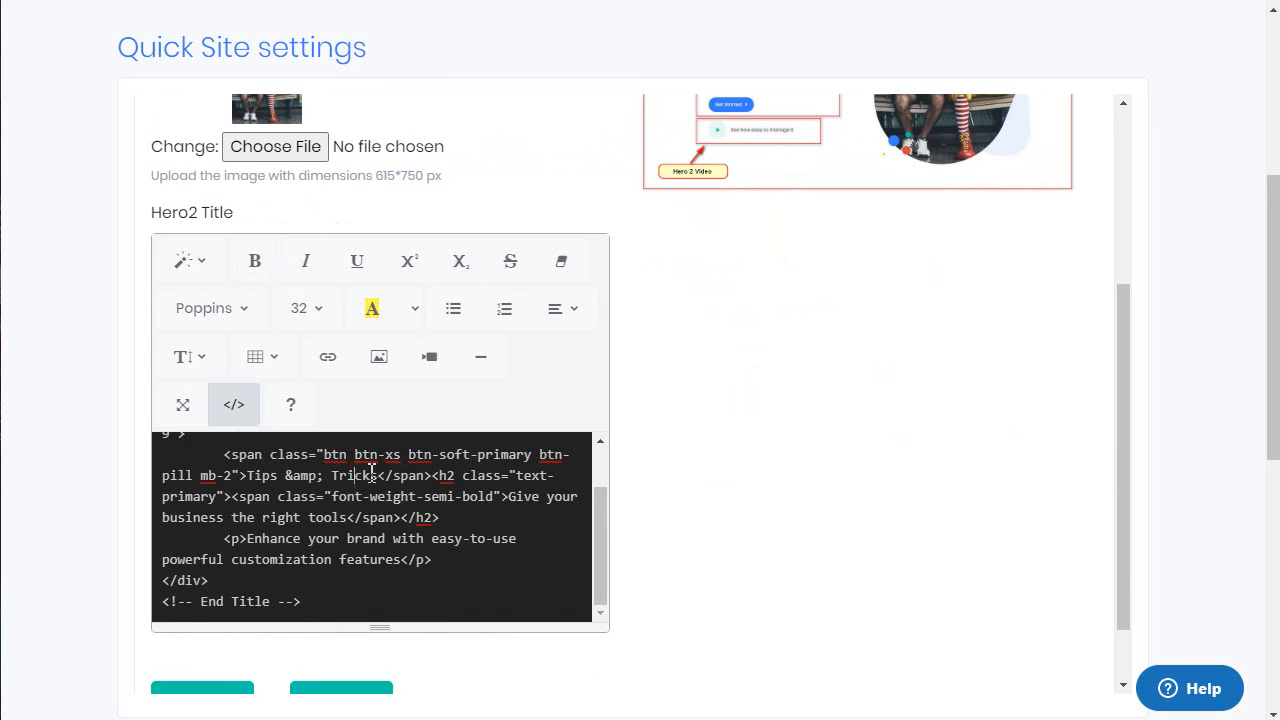
pyautogui.scroll(1, 364, 482)
pyautogui.scroll(4, 364, 482)
pyautogui.scroll(-3, 323, 514)
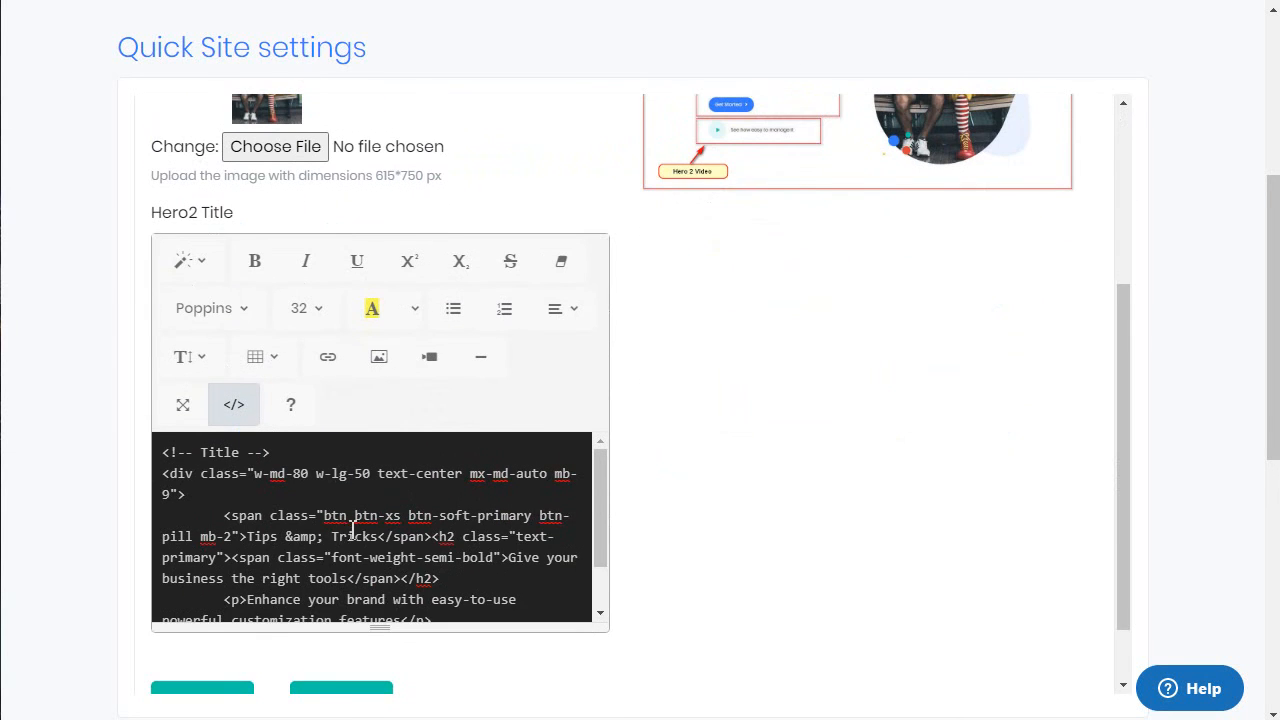
pyautogui.scroll(-1, 331, 527)
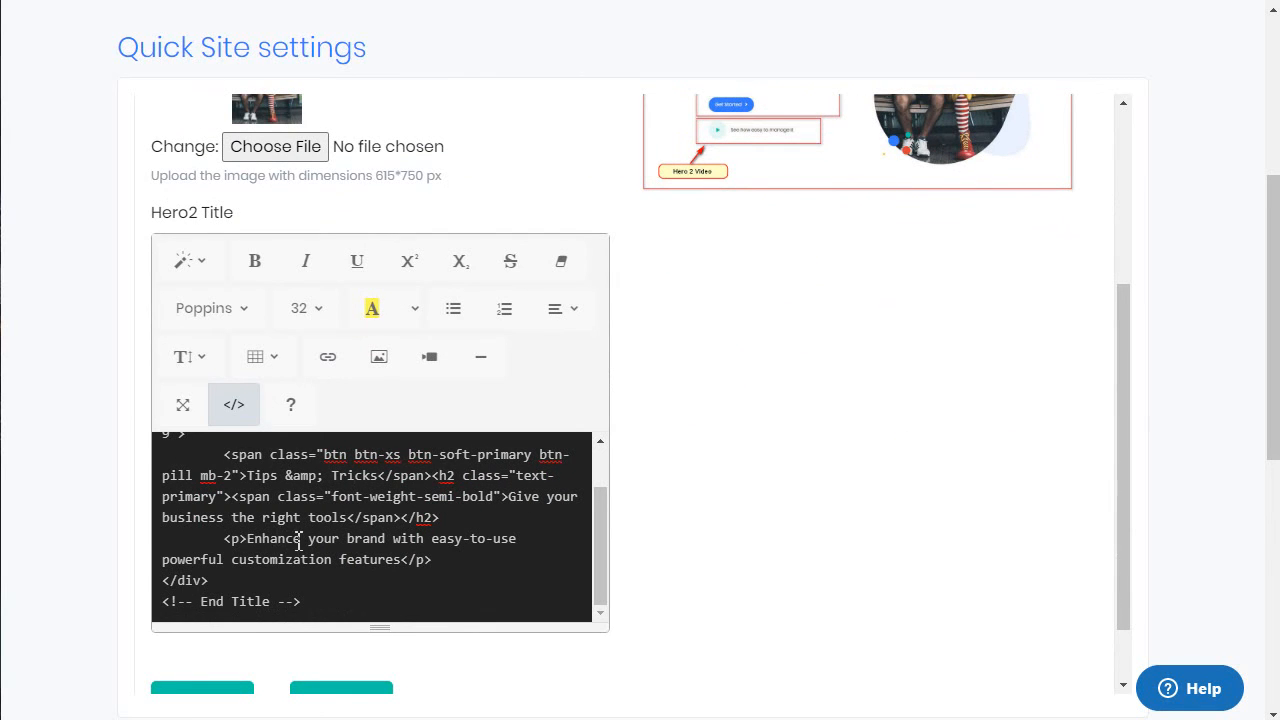
pyautogui.click(237, 406)
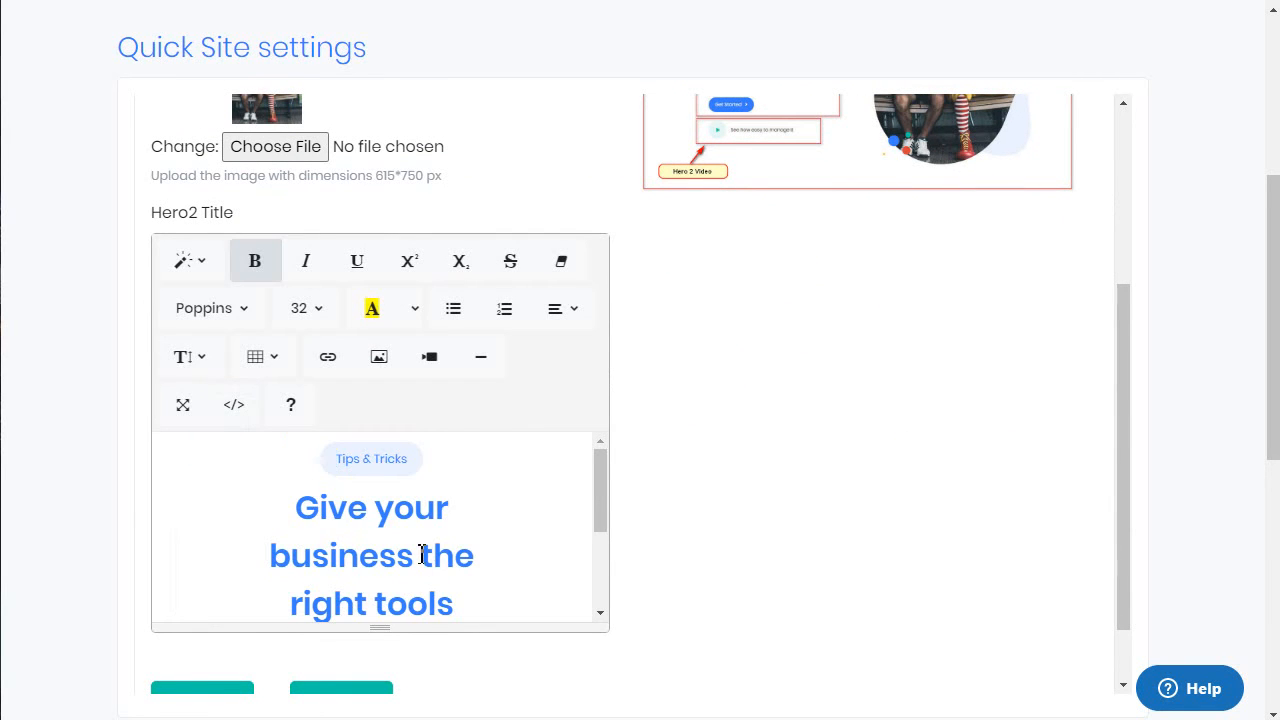
# Step: Leave the Hero2 Title as it is and continue to the Content and Video of Hero Section 2 settings
pyautogui.scroll(-2, 421, 555)
pyautogui.scroll(-1, 436, 542)
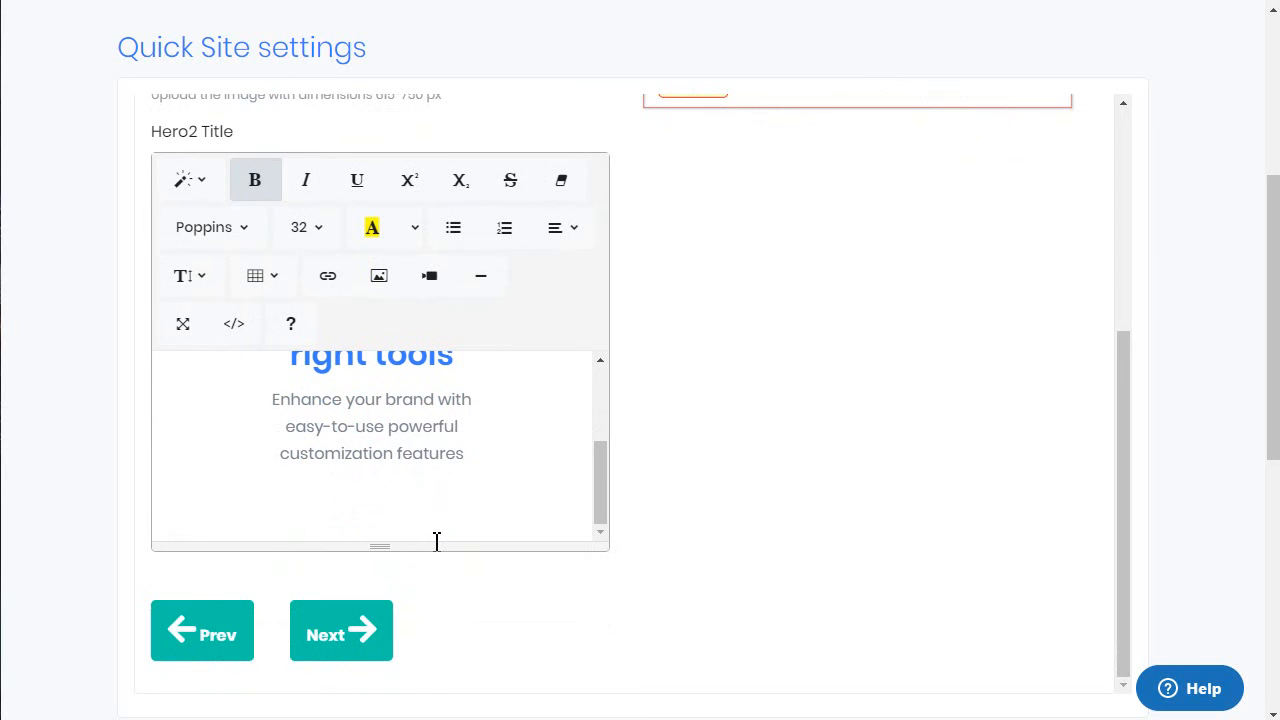
pyautogui.scroll(5, 425, 470)
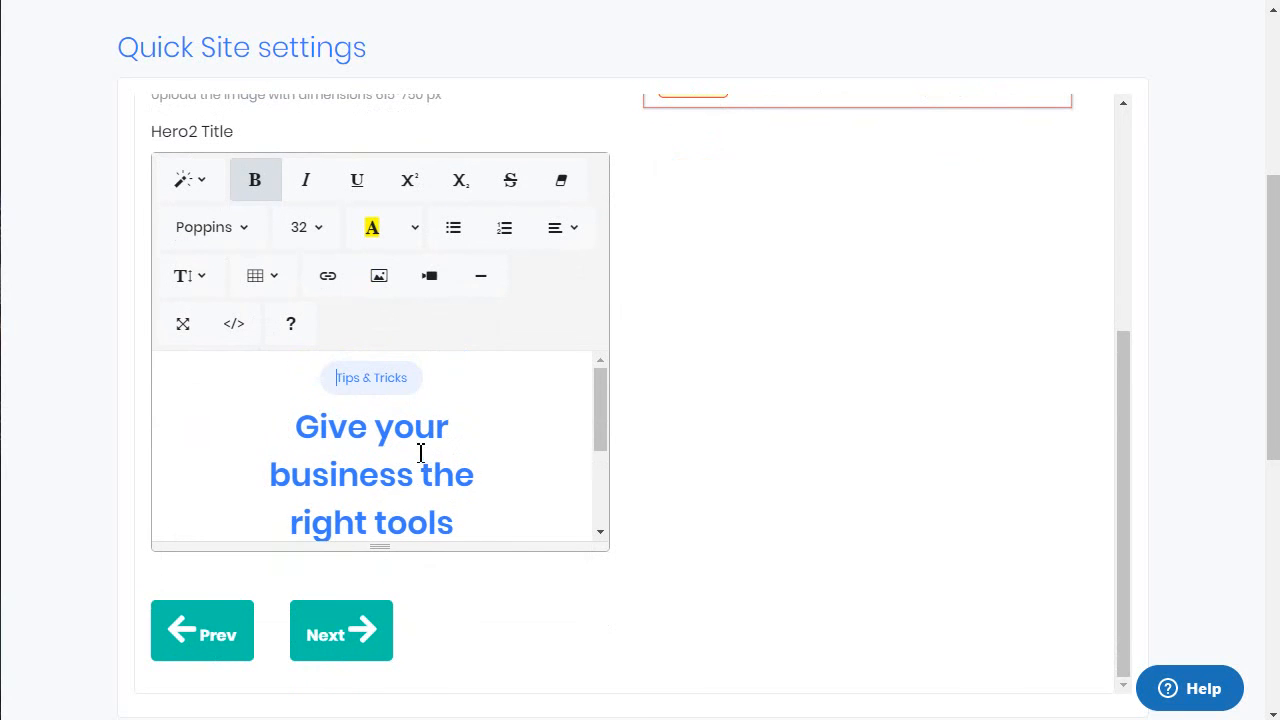
pyautogui.click(340, 645)
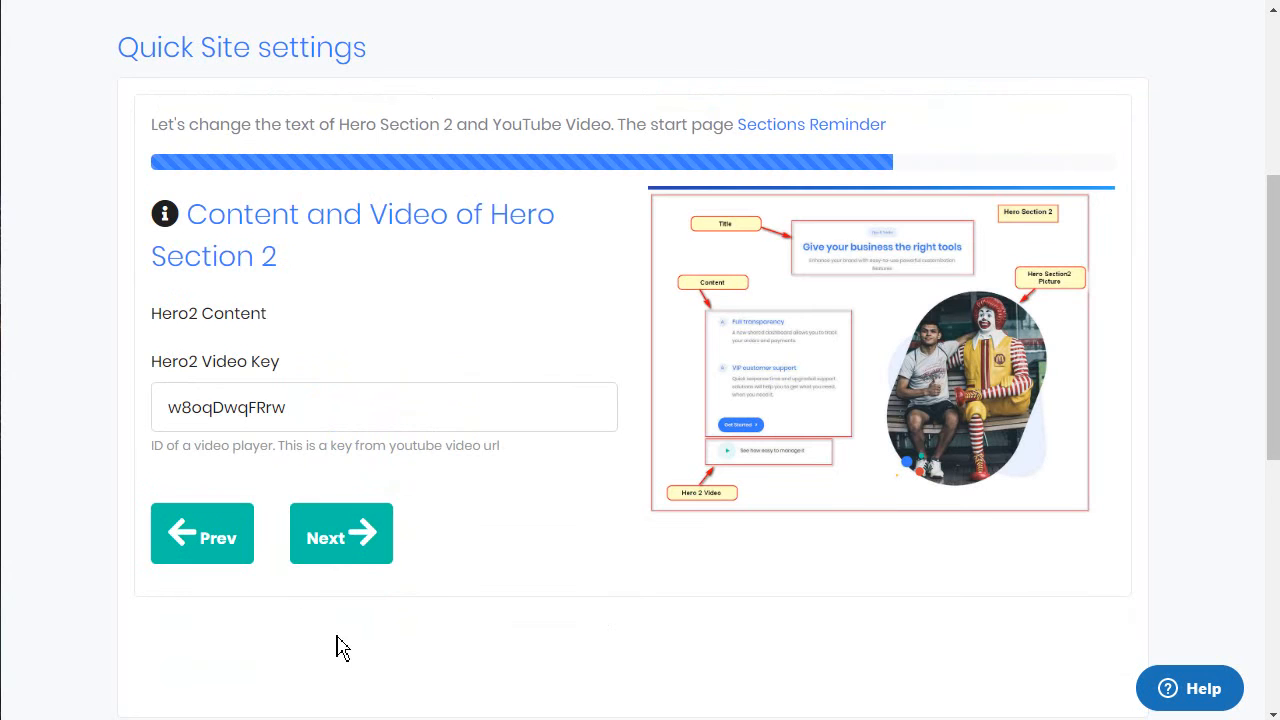
# Step: Enlarge and close the Hero Section 2 layout picture, and check the Hero2 Content and Hero2 Video Key settings
pyautogui.click(781, 376)
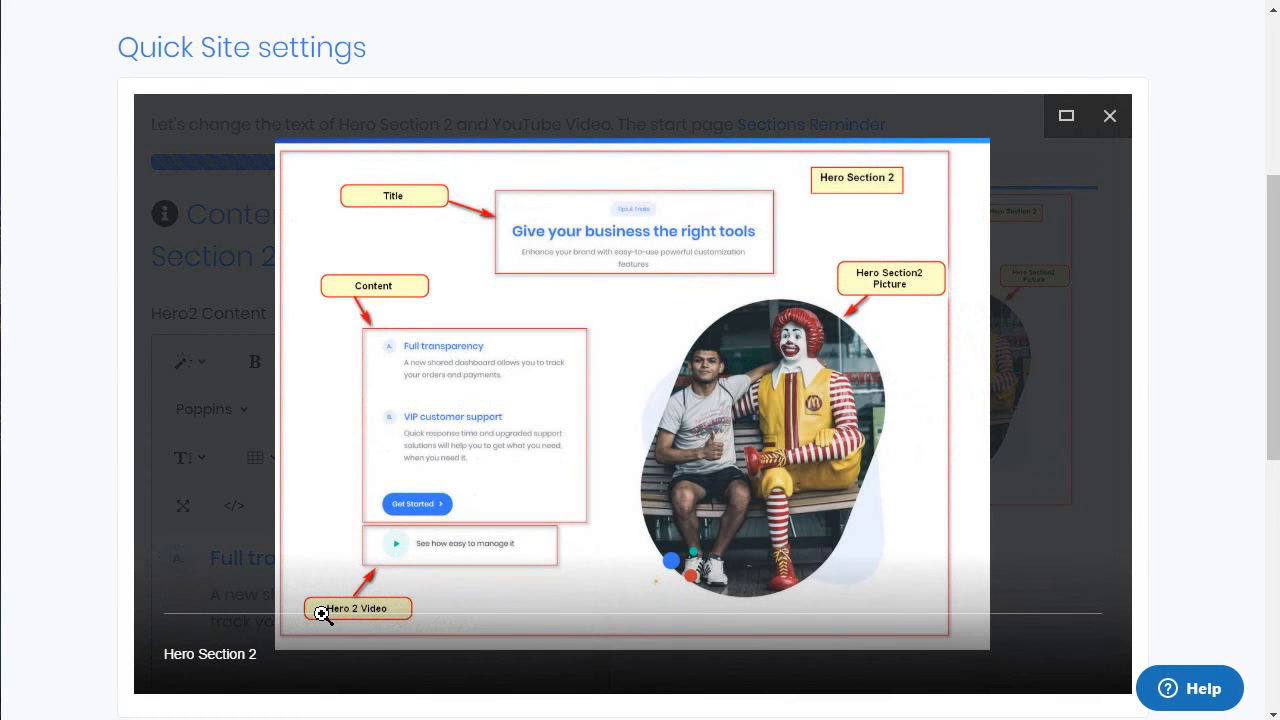
pyautogui.click(259, 487)
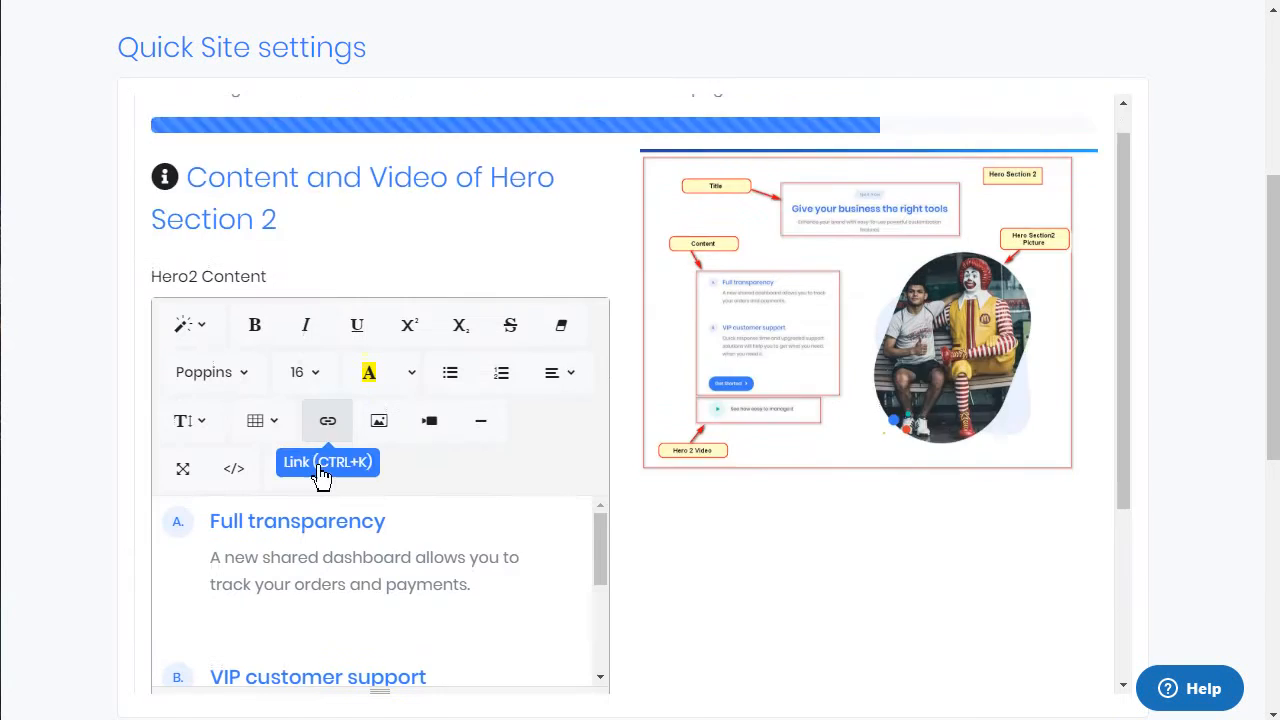
pyautogui.scroll(-3, 321, 383)
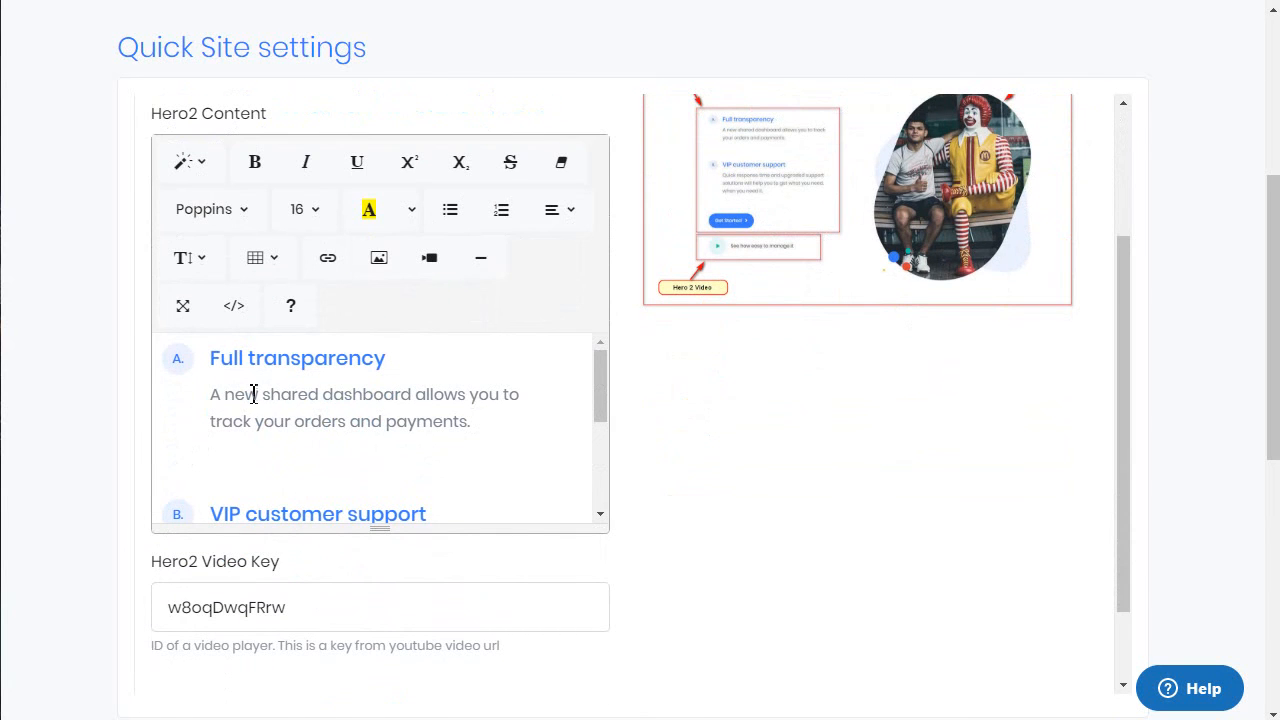
pyautogui.click(316, 362)
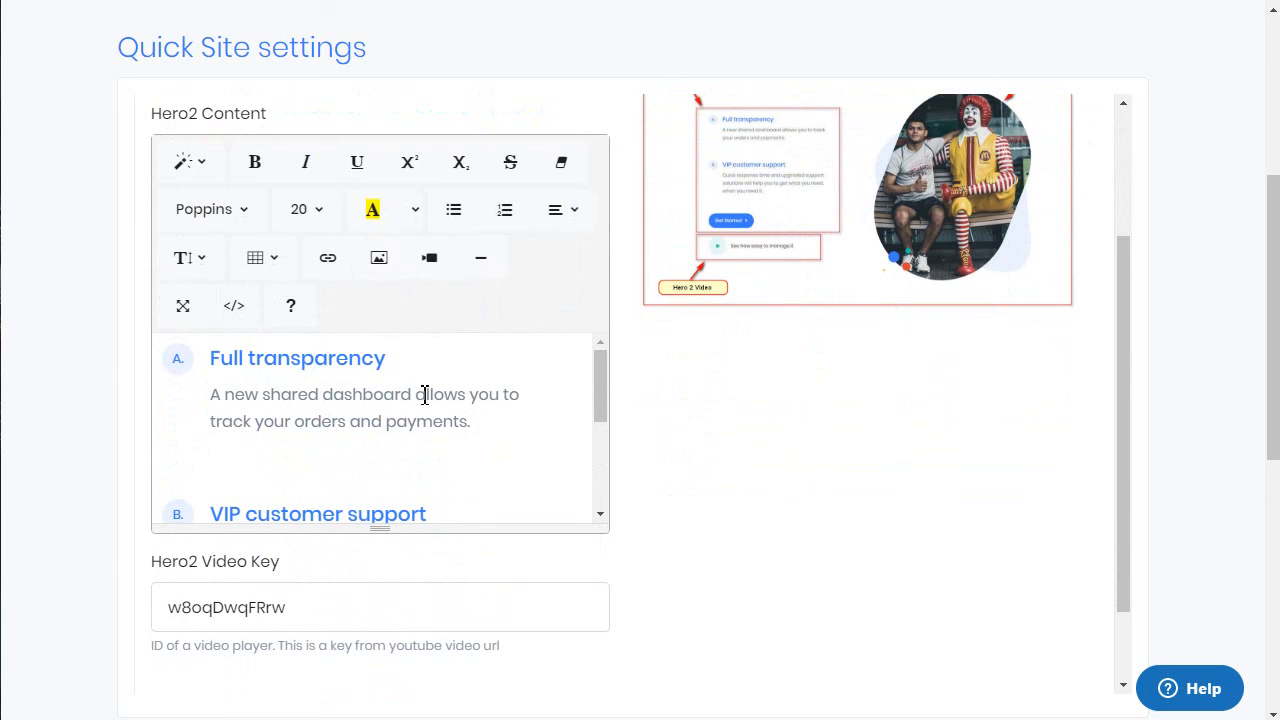
pyautogui.write('454')
pyautogui.press('BackSpace')
pyautogui.press('BackSpace')
pyautogui.press('BackSpace')
# Step: Switch to YouTube in the other browser and open "Become Happier - The Science of Well-Being by Yale University #2" from the Coursera channel
pyautogui.click(389, 607)
pyautogui.hotkey('alt', 'Tab')
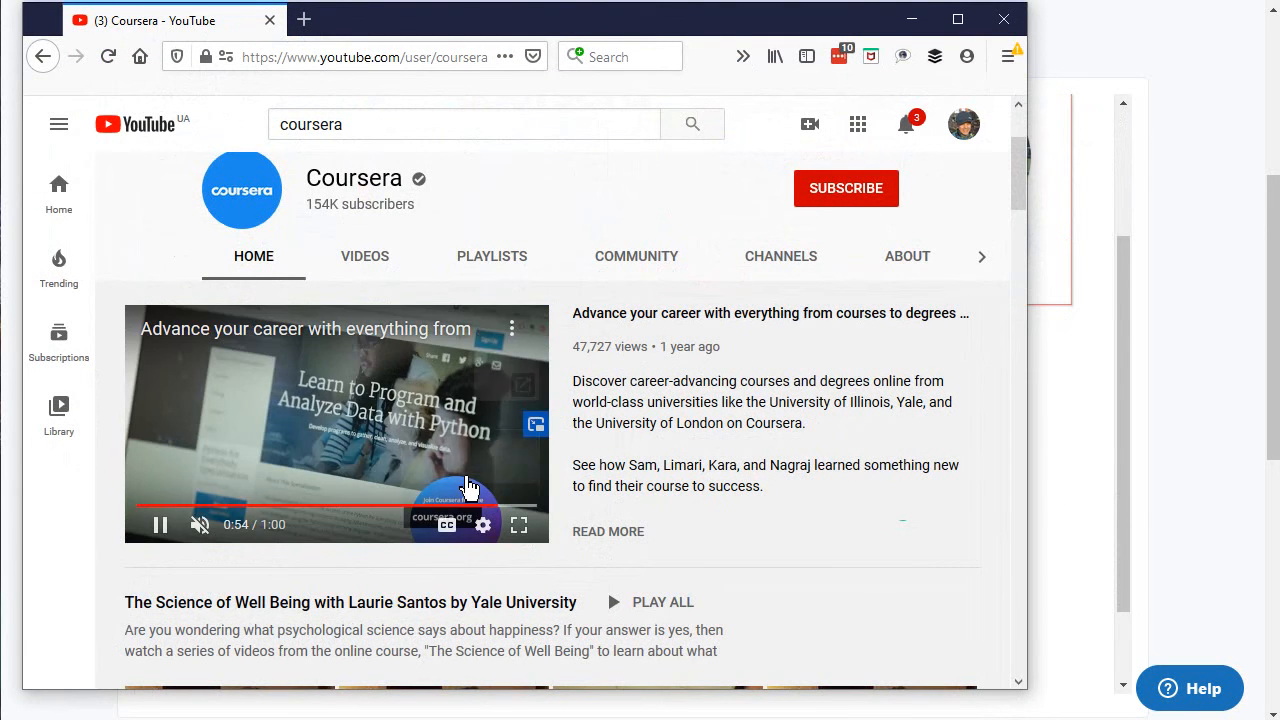
pyautogui.click(385, 443)
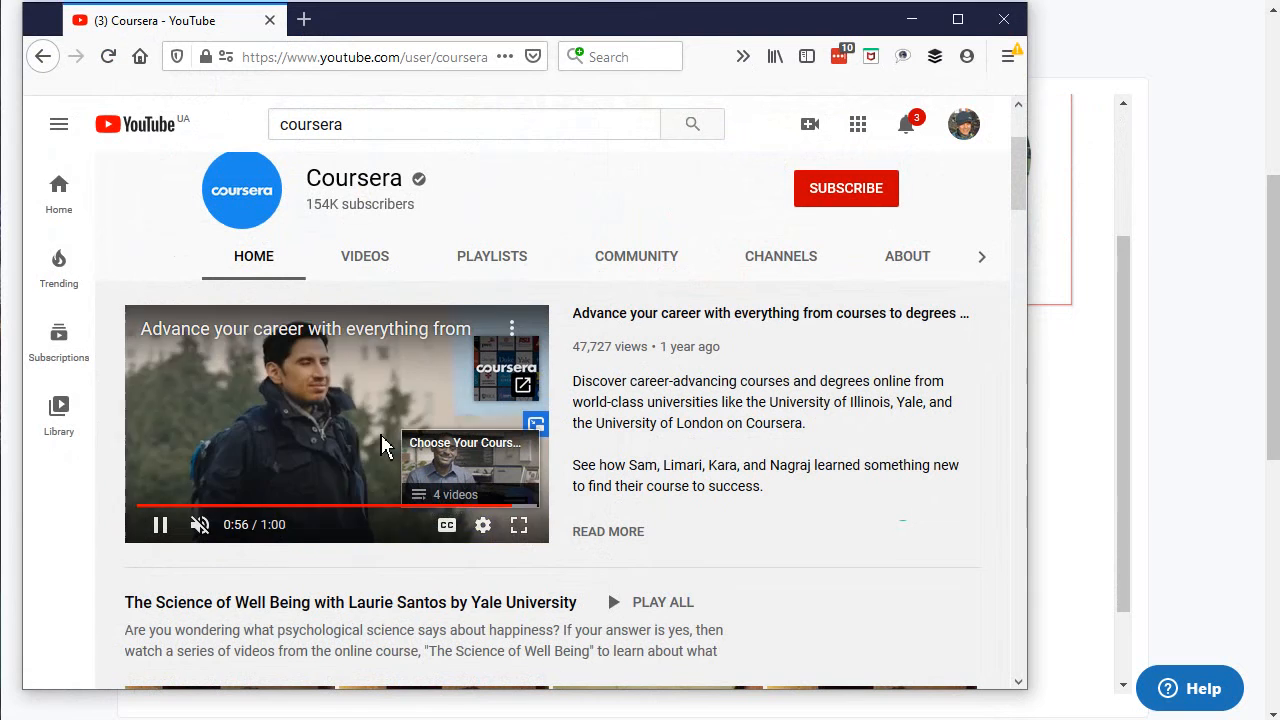
pyautogui.hotkey('ctrl', 'a')
pyautogui.click(375, 430)
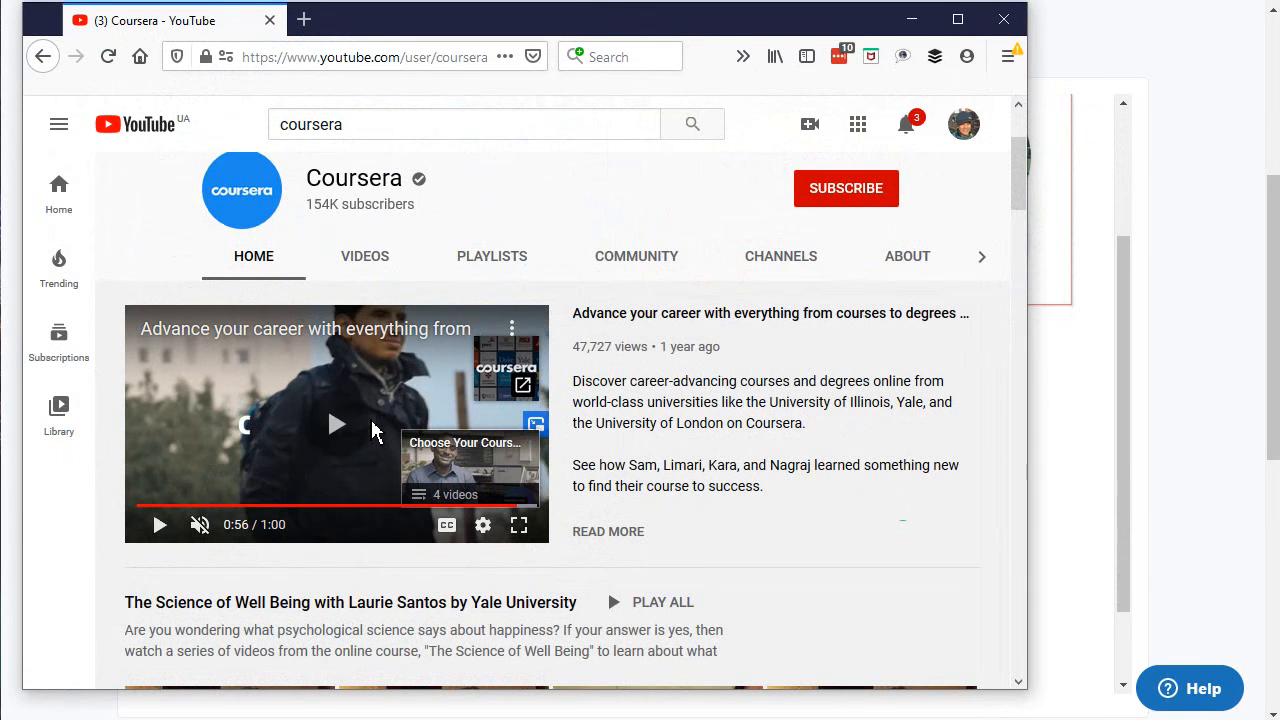
pyautogui.scroll(-5, 443, 500)
pyautogui.click(470, 445)
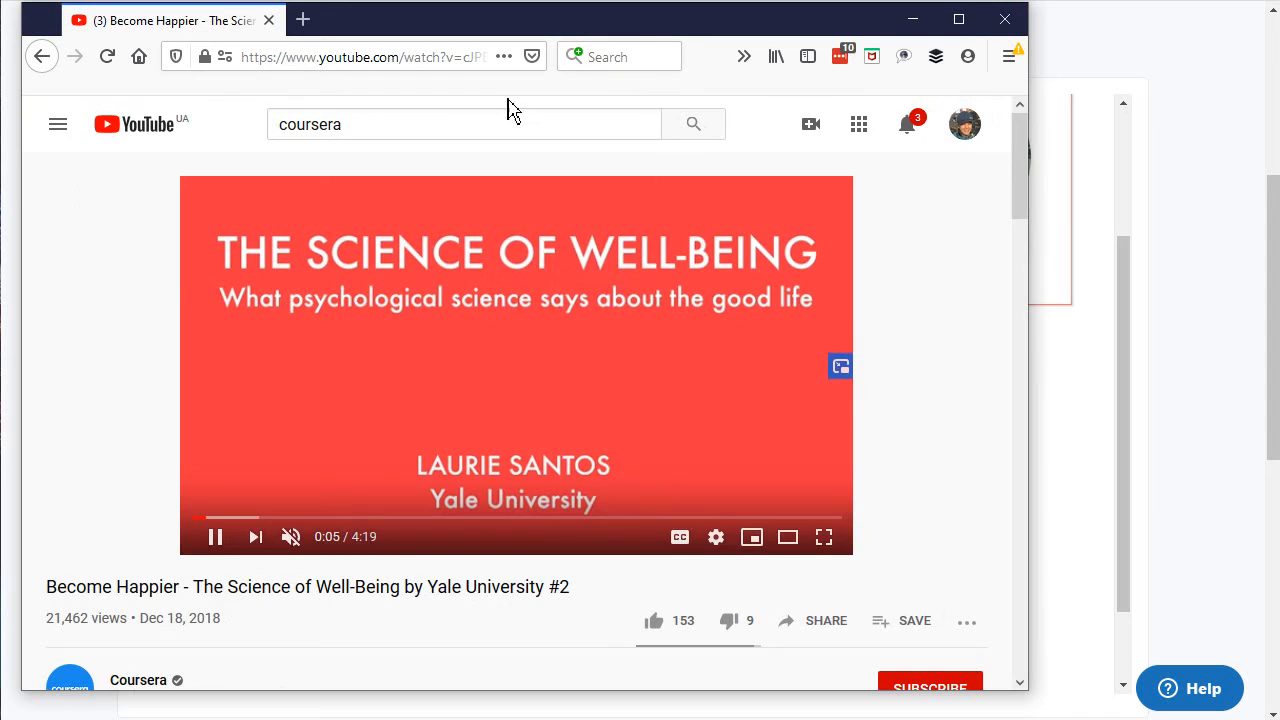
# Step: Copy the video ID cJPBB9m8WKw from the end of the YouTube video's address
pyautogui.click(470, 57)
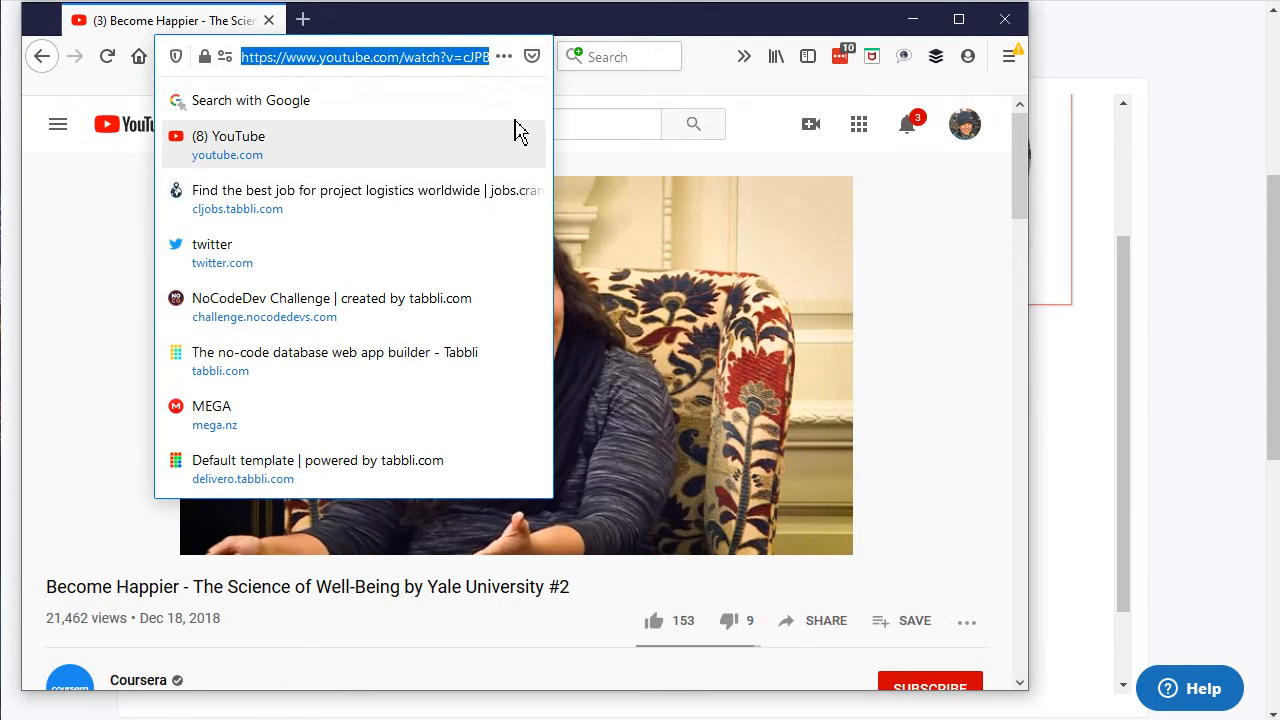
pyautogui.press('End')
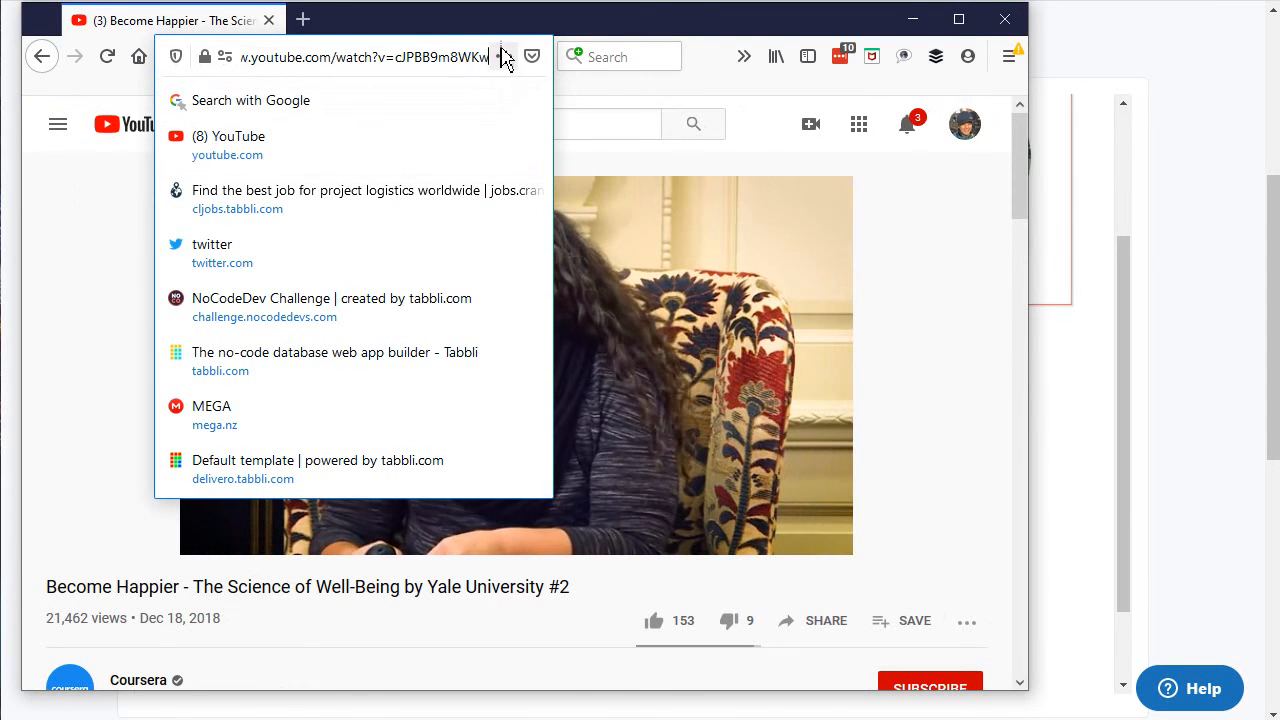
pyautogui.moveTo(397, 57); pyautogui.dragTo(489, 57)
pyautogui.hotkey('ctrl', 'c')
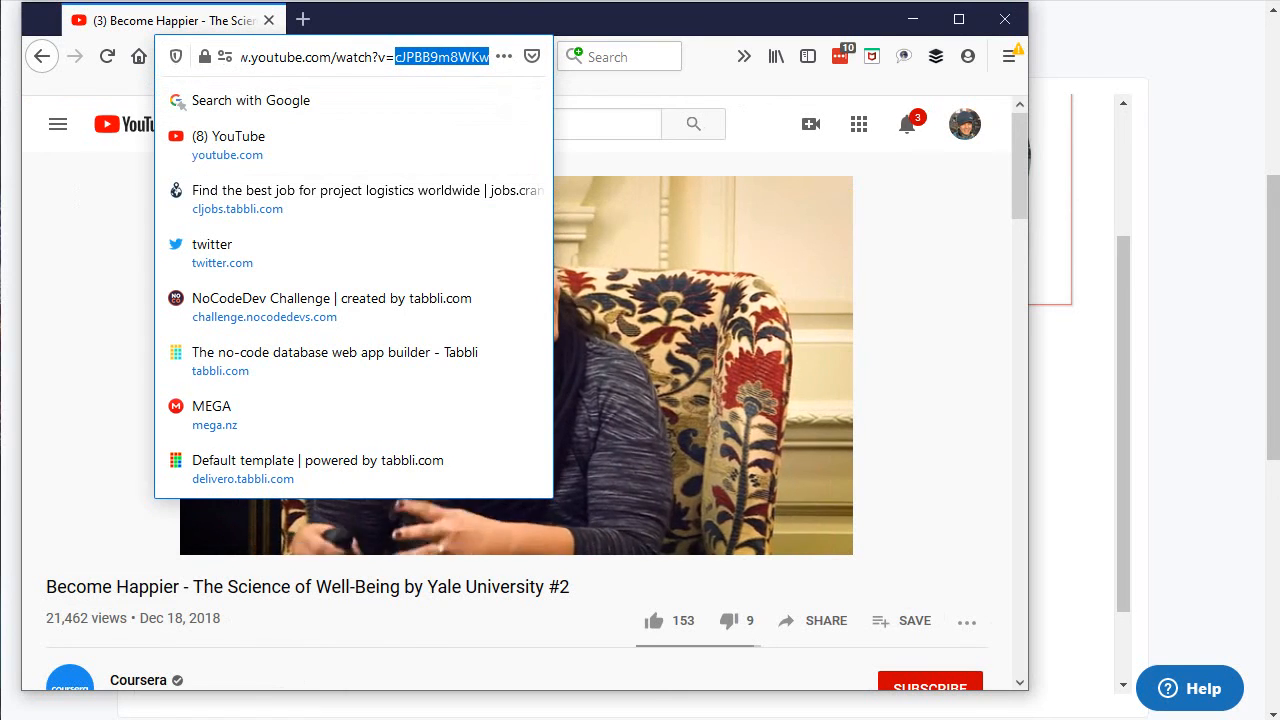
# Step: Return to the Quick Site settings and replace the Hero2 Video Key with the copied ID cJPBB9m8WKw
pyautogui.hotkey('alt', 'Tab')
pyautogui.hotkey('ctrl', 'a')
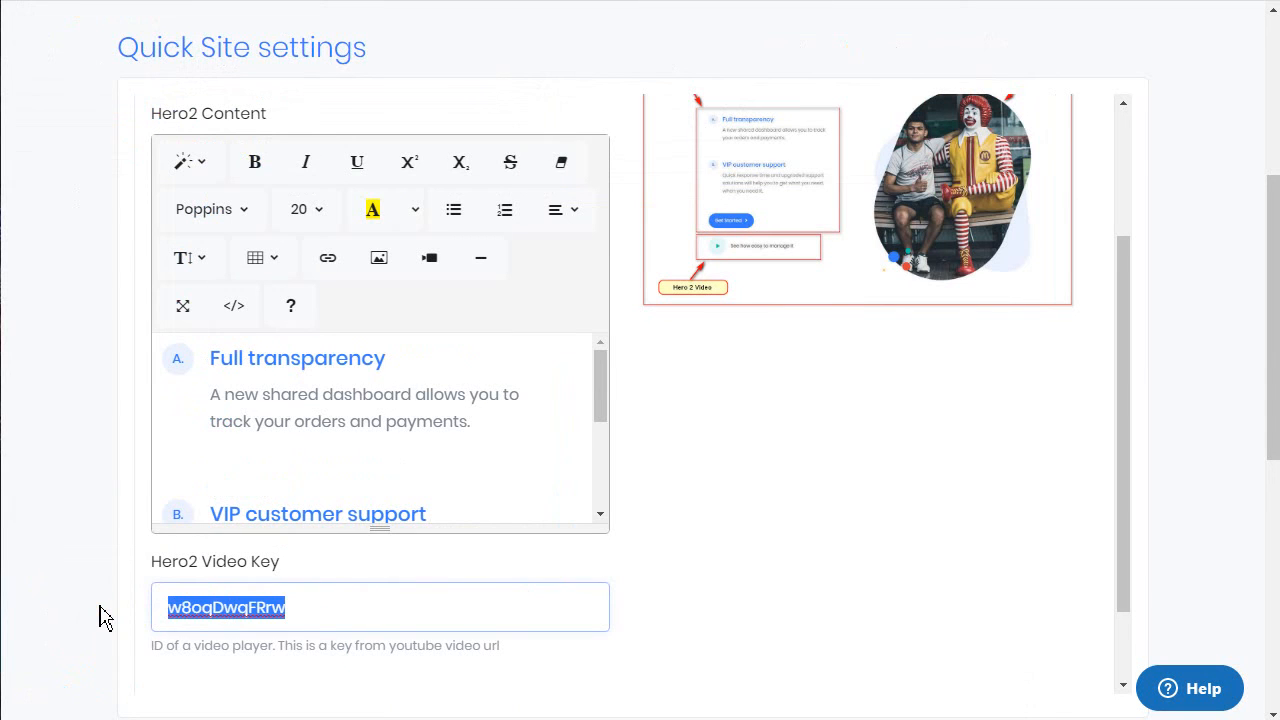
pyautogui.hotkey('ctrl', 'v')
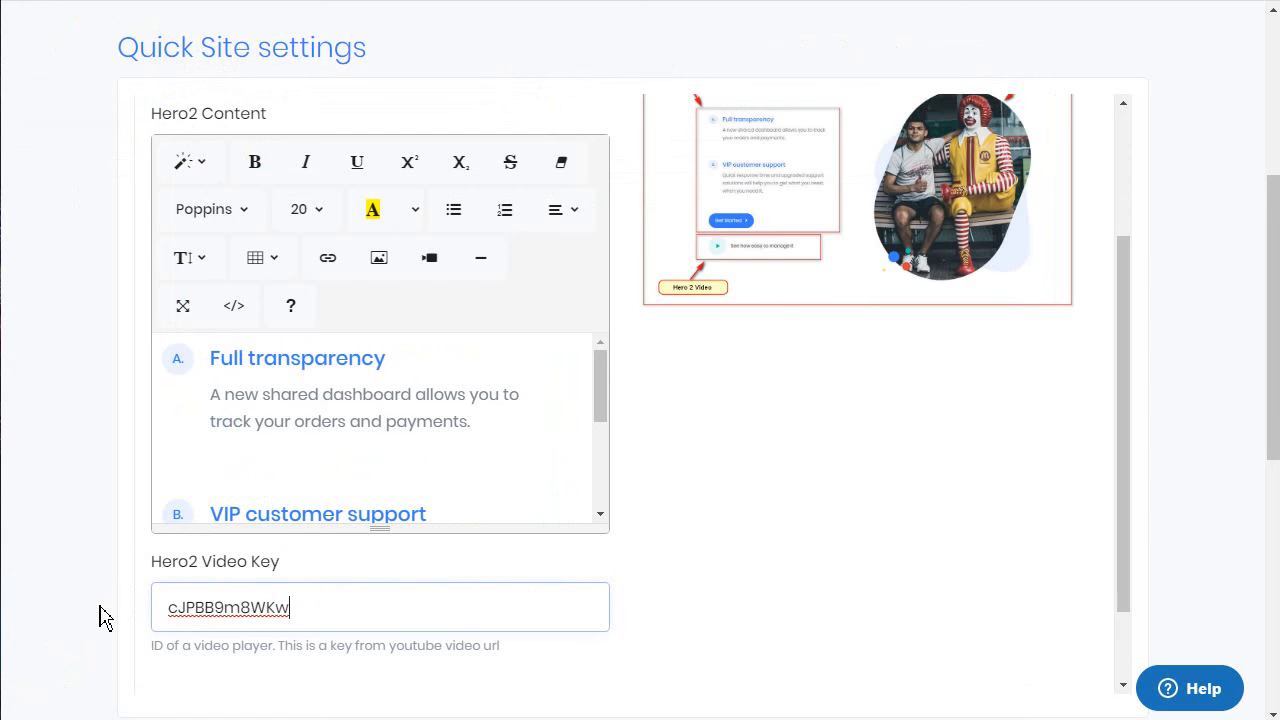
pyautogui.scroll(-1, 714, 471)
pyautogui.scroll(3, 709, 474)
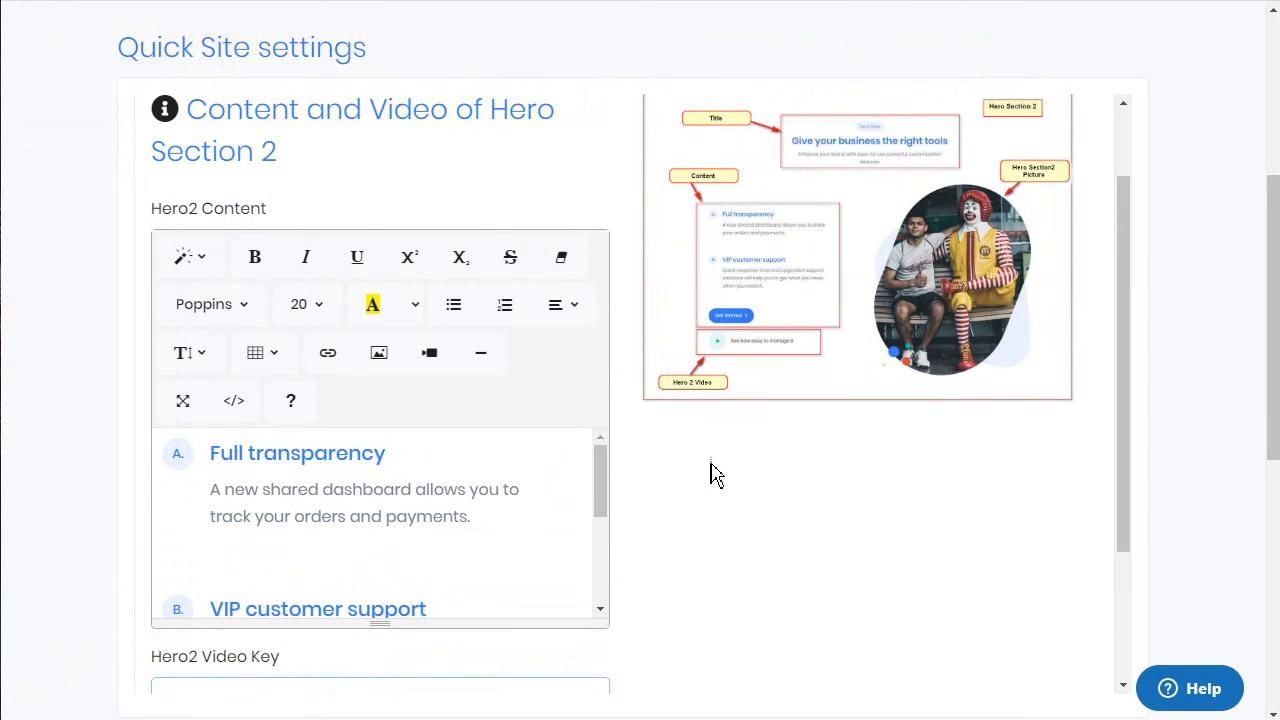
pyautogui.scroll(-1, 734, 509)
pyautogui.scroll(-3, 1180, 443)
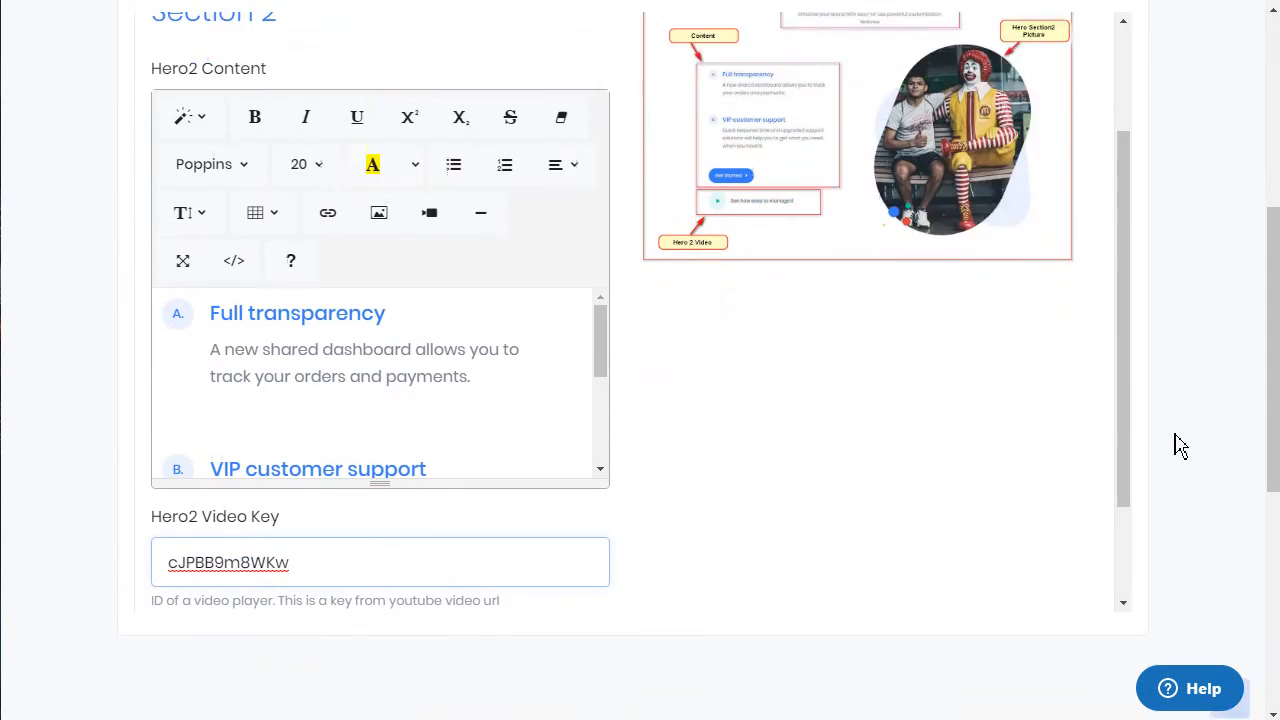
# Step: Check the new video behind "See how easy to manage it" on the start page, and close it
pyautogui.scroll(1, 703, 378)
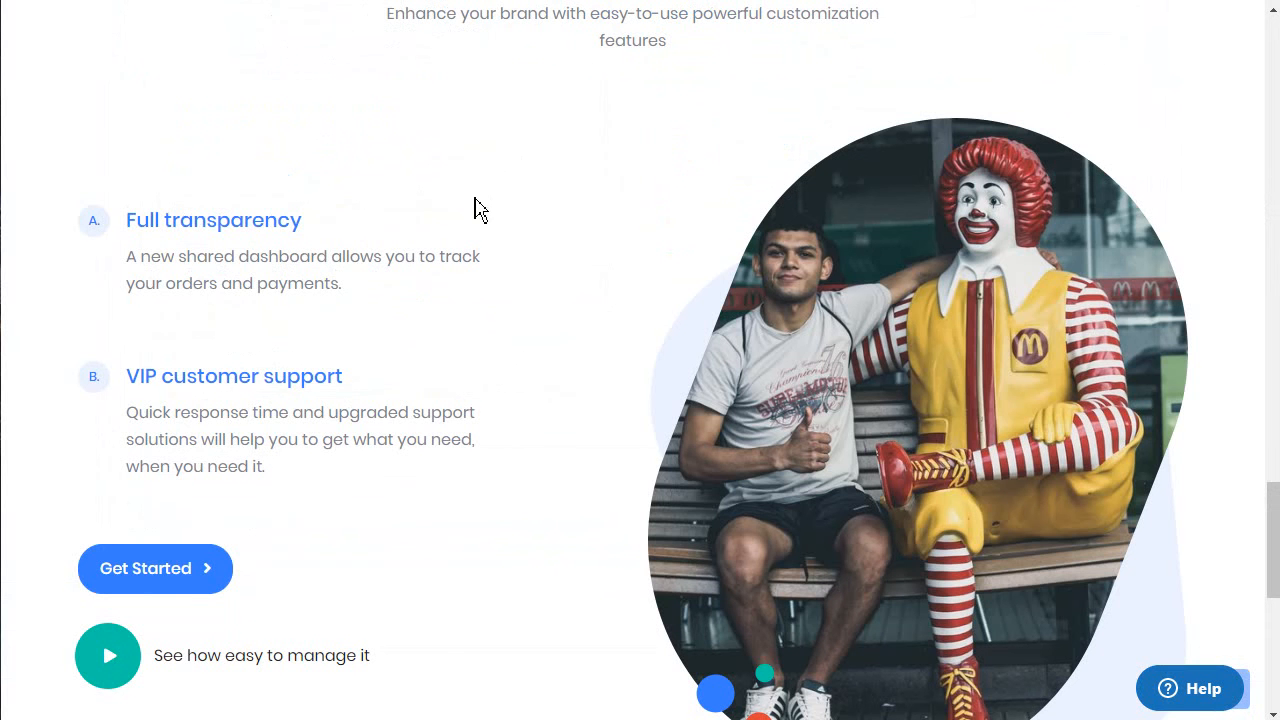
pyautogui.scroll(-2, 475, 209)
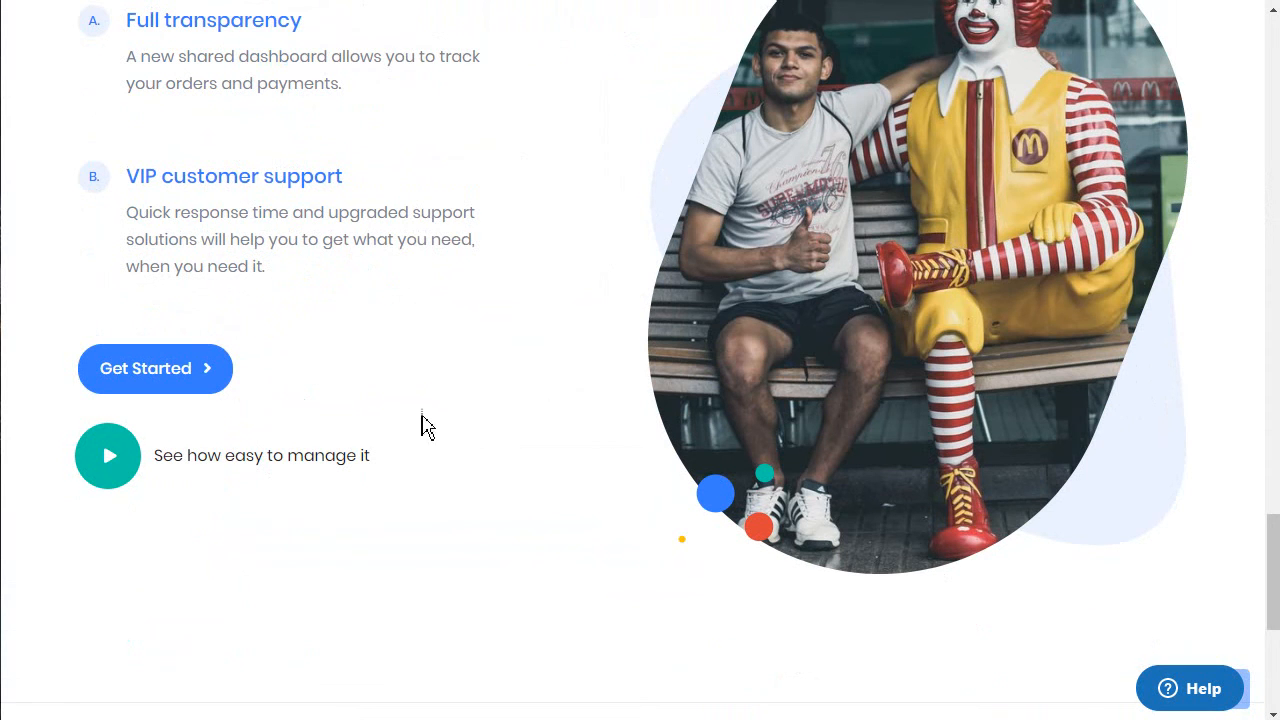
pyautogui.click(116, 464)
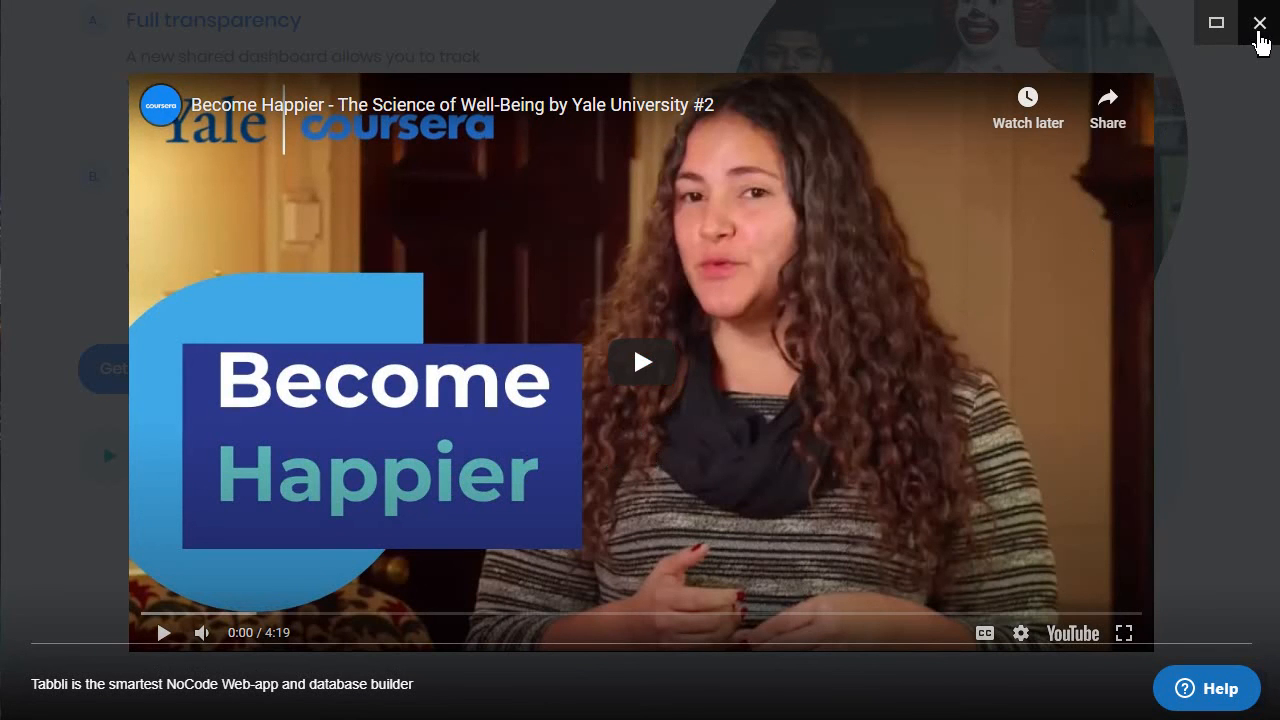
pyautogui.click(1260, 24)
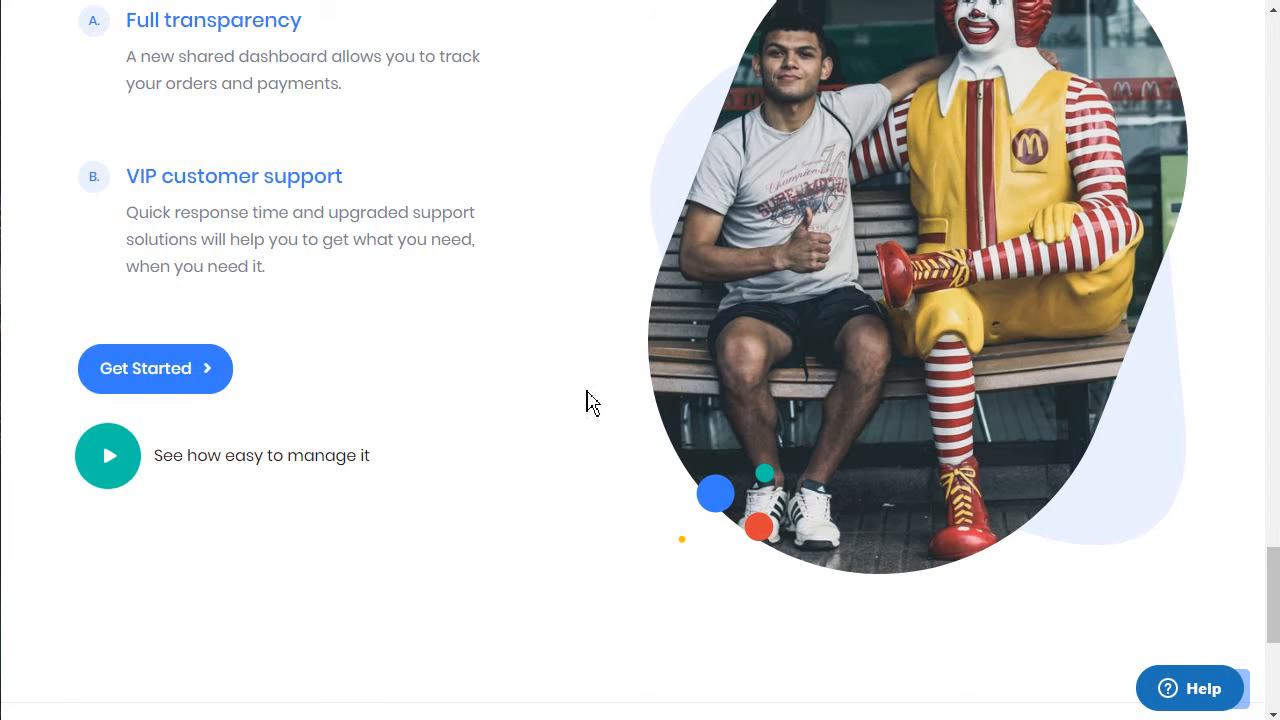
# Step: Examine the brand name in the start page footer and the enlarged sample picture in the Footer Settings, and close the picture
pyautogui.scroll(-5, 586, 403)
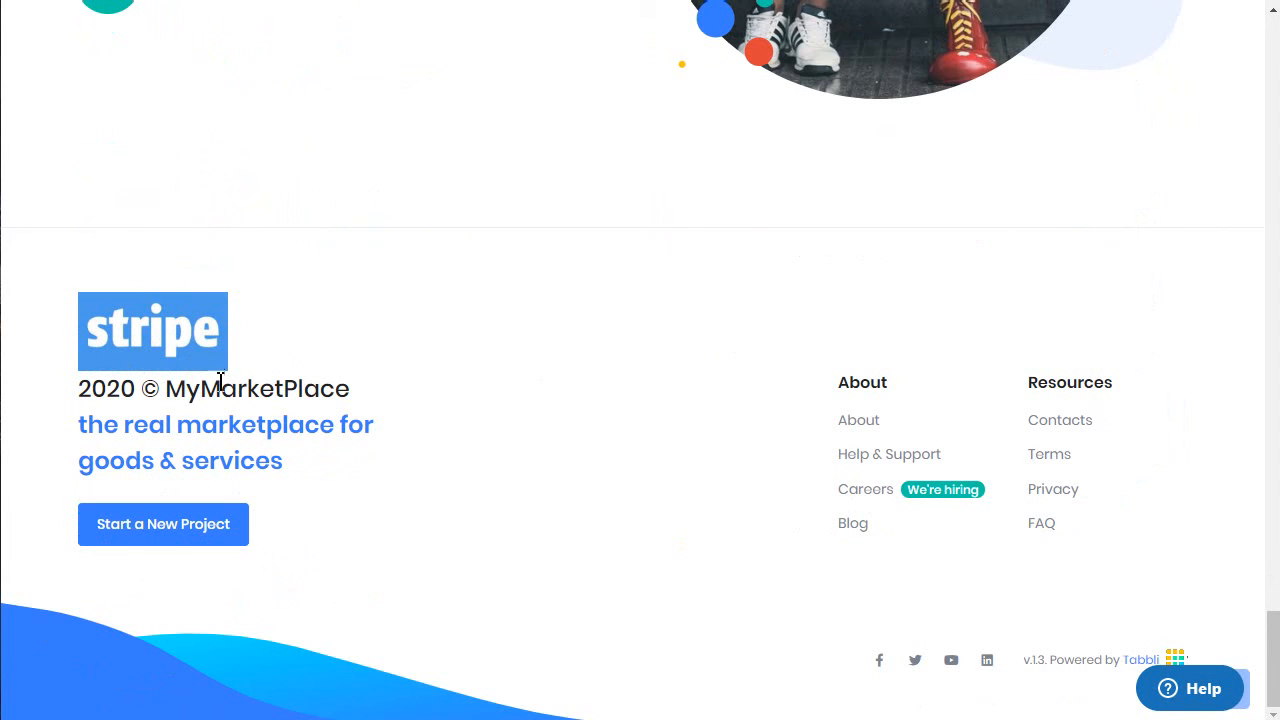
pyautogui.moveTo(166, 394); pyautogui.dragTo(348, 388)
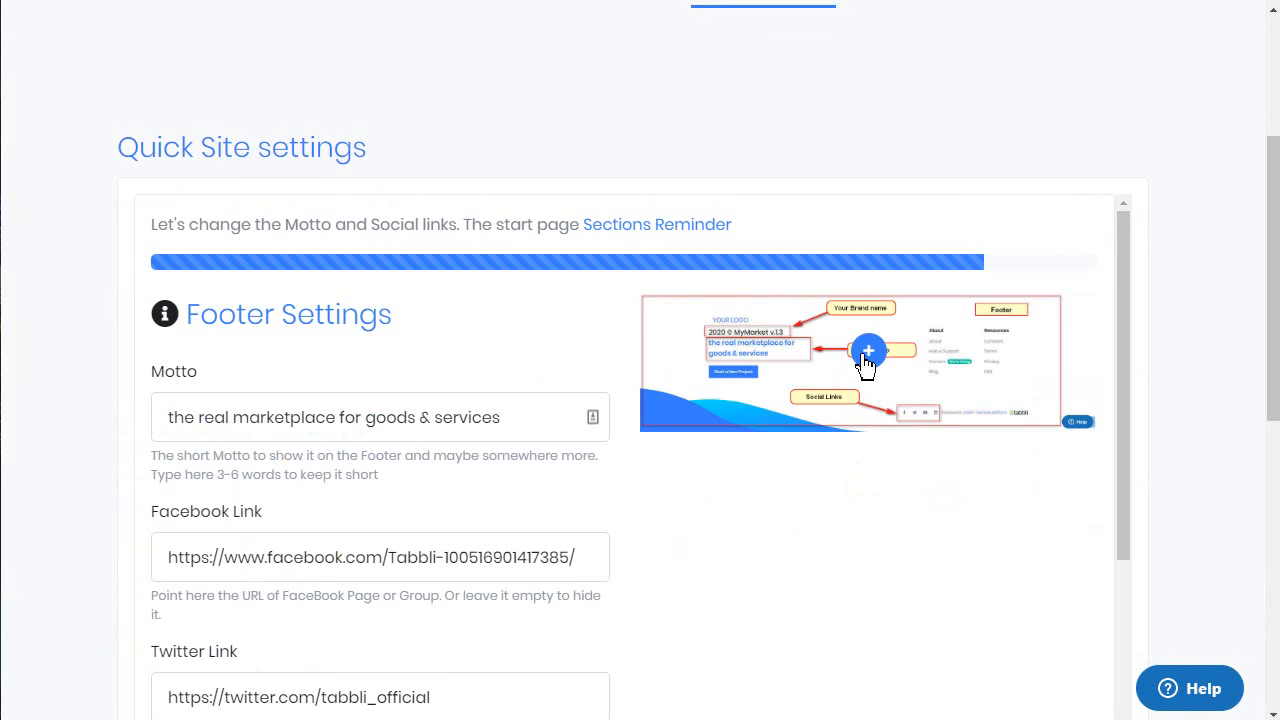
pyautogui.click(862, 346)
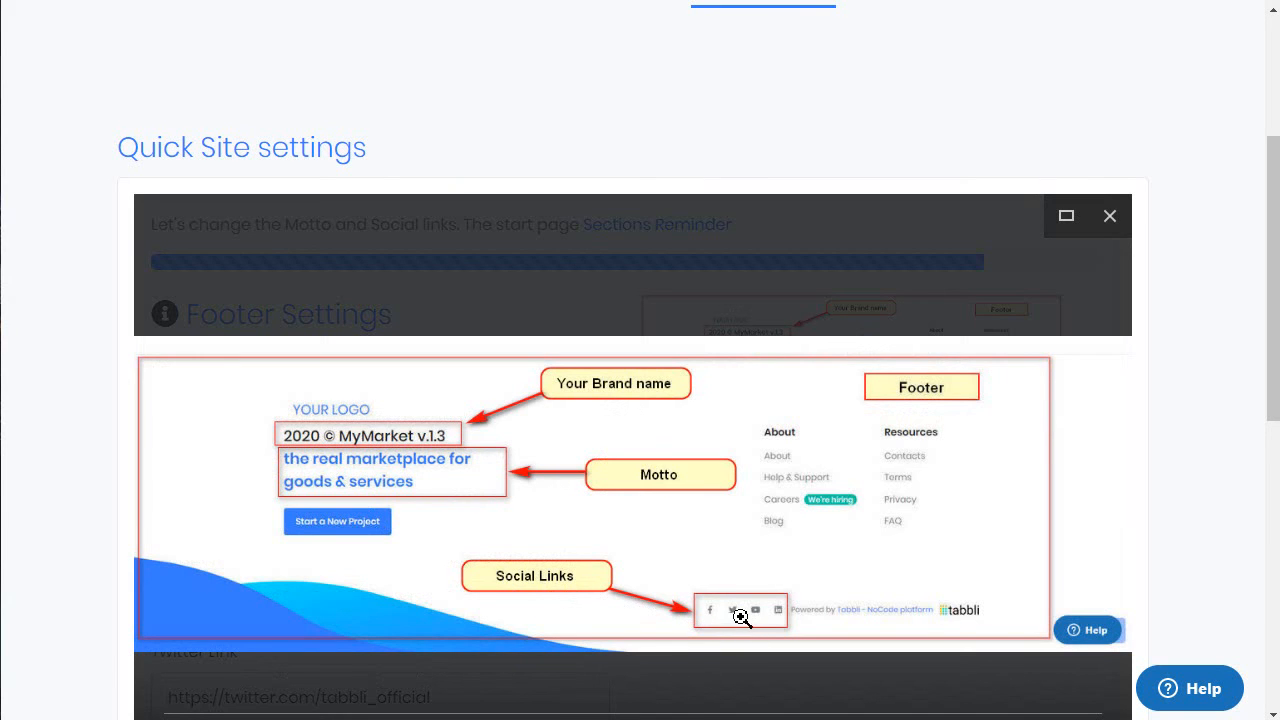
pyautogui.click(1112, 217)
# Step: Clear the Facebook Link in the Footer Settings and continue to the next page of the Quick Site settings
pyautogui.scroll(-3, 580, 274)
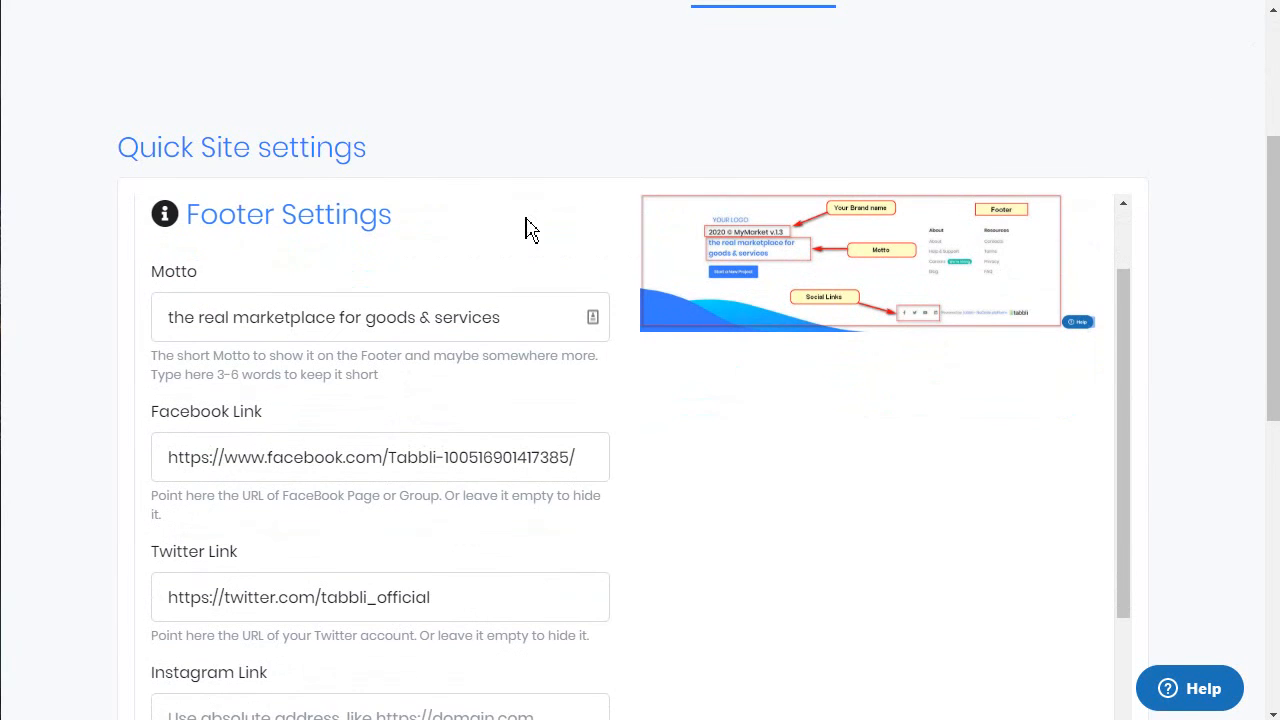
pyautogui.scroll(-1, 670, 332)
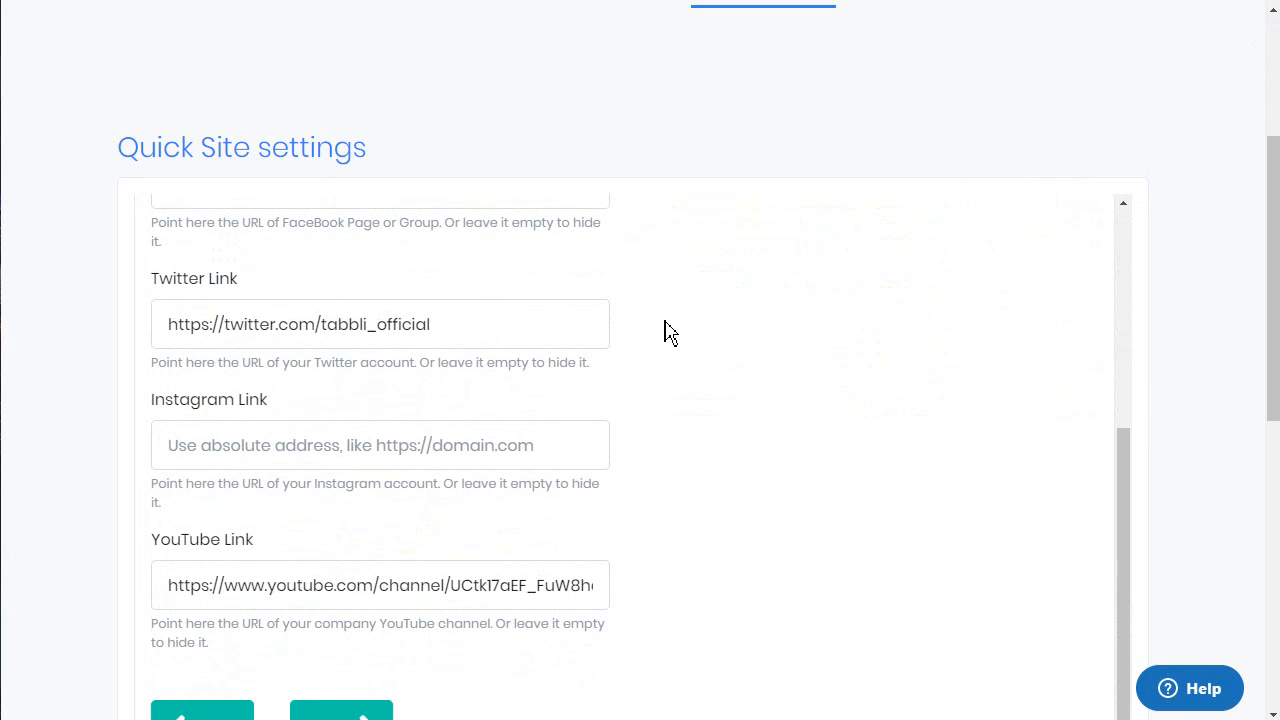
pyautogui.scroll(-1, 670, 332)
pyautogui.scroll(5, 666, 331)
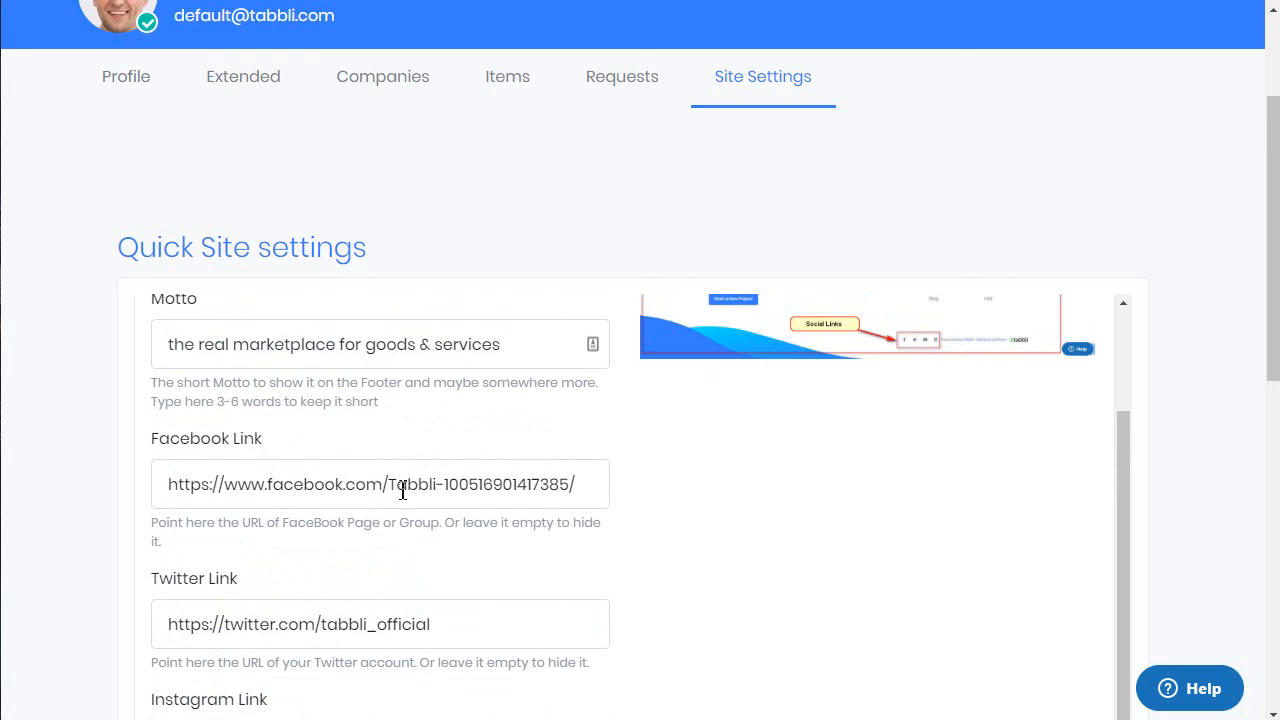
pyautogui.scroll(1, 408, 470)
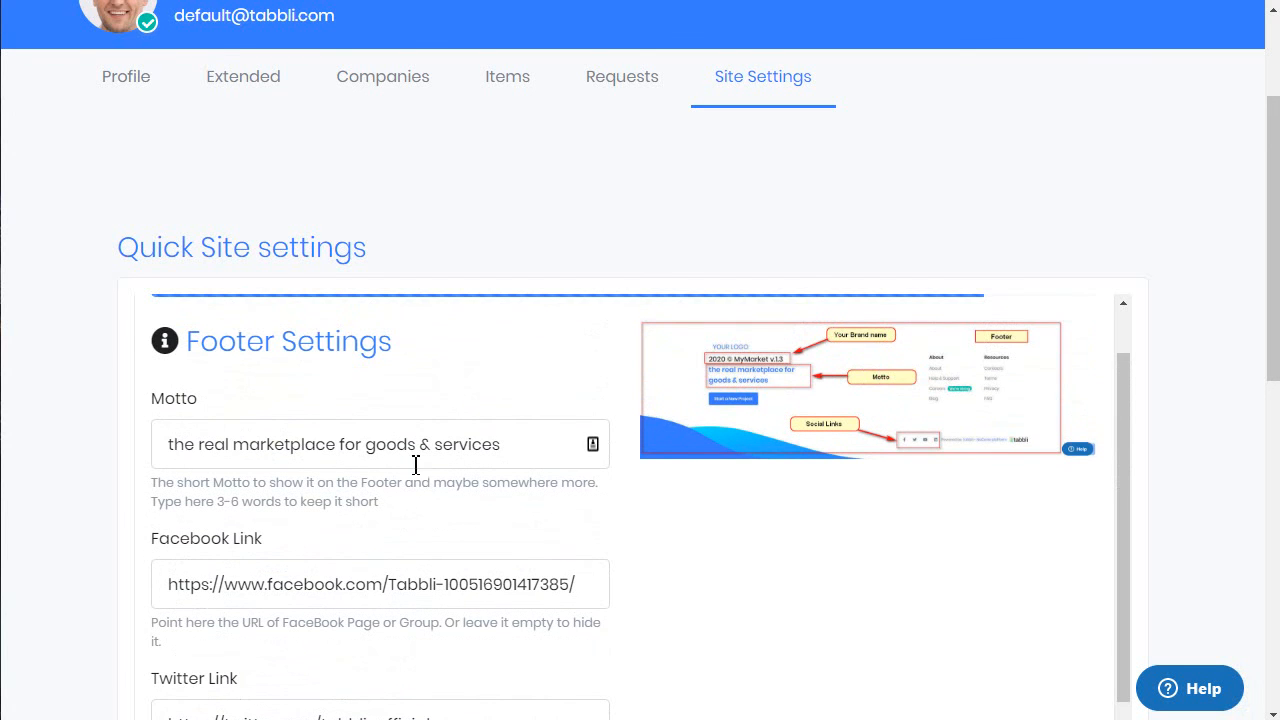
pyautogui.scroll(-2, 515, 505)
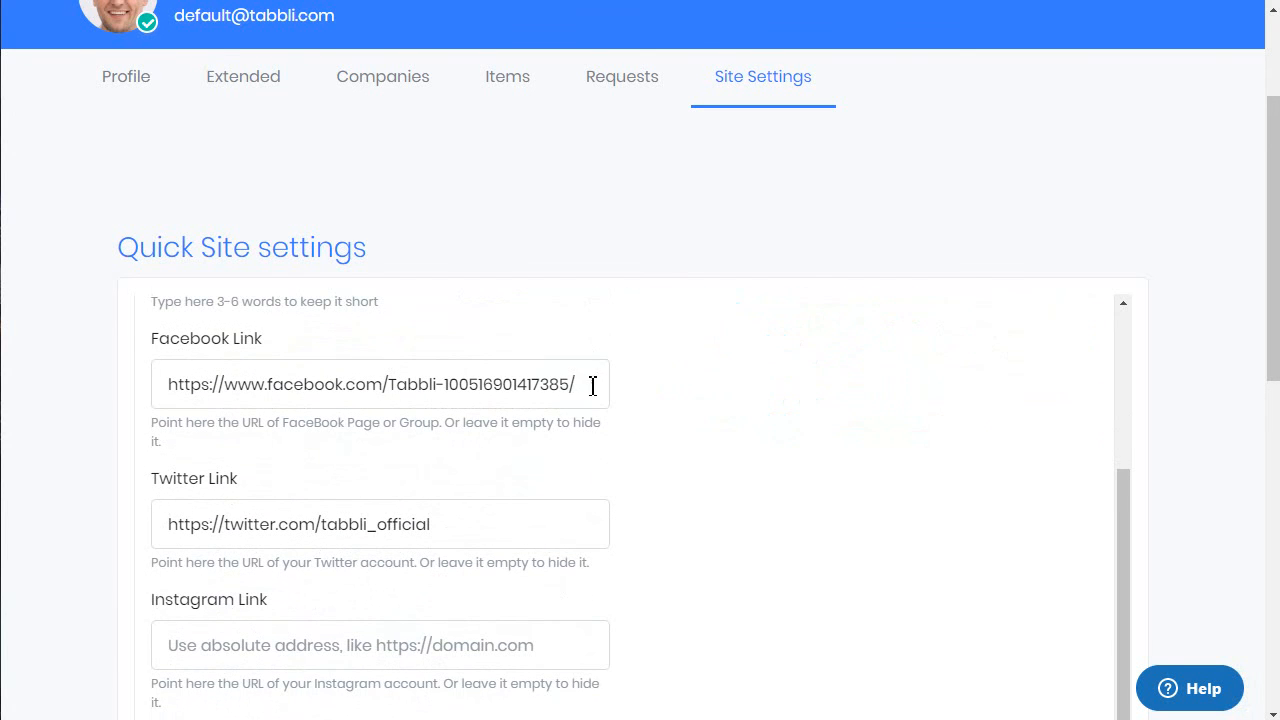
pyautogui.moveTo(593, 386); pyautogui.dragTo(58, 381)
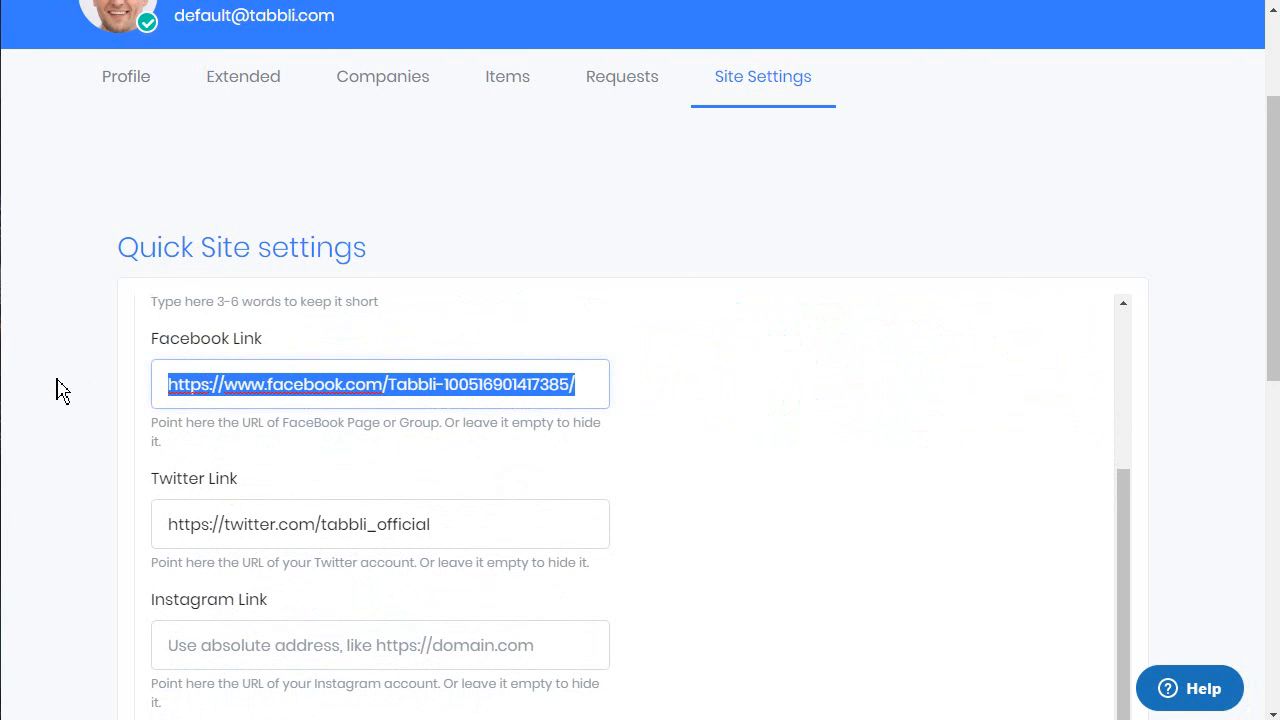
pyautogui.press('BackSpace')
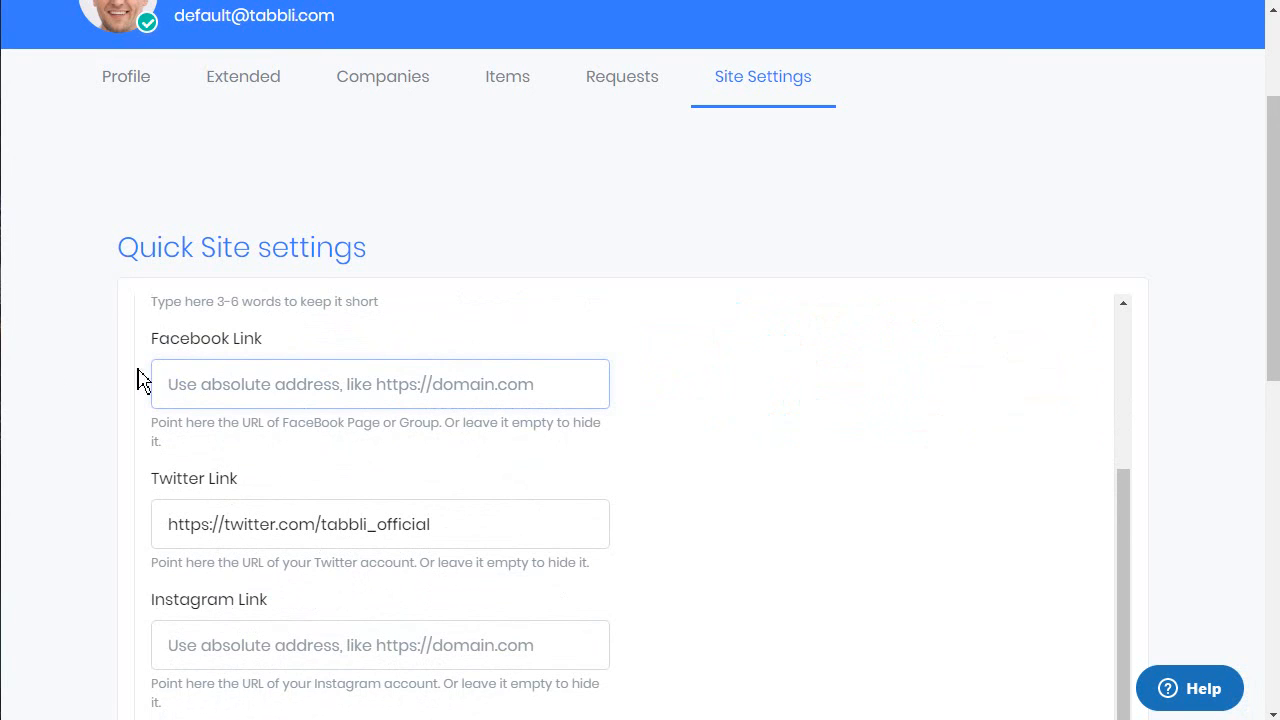
pyautogui.scroll(-3, 566, 371)
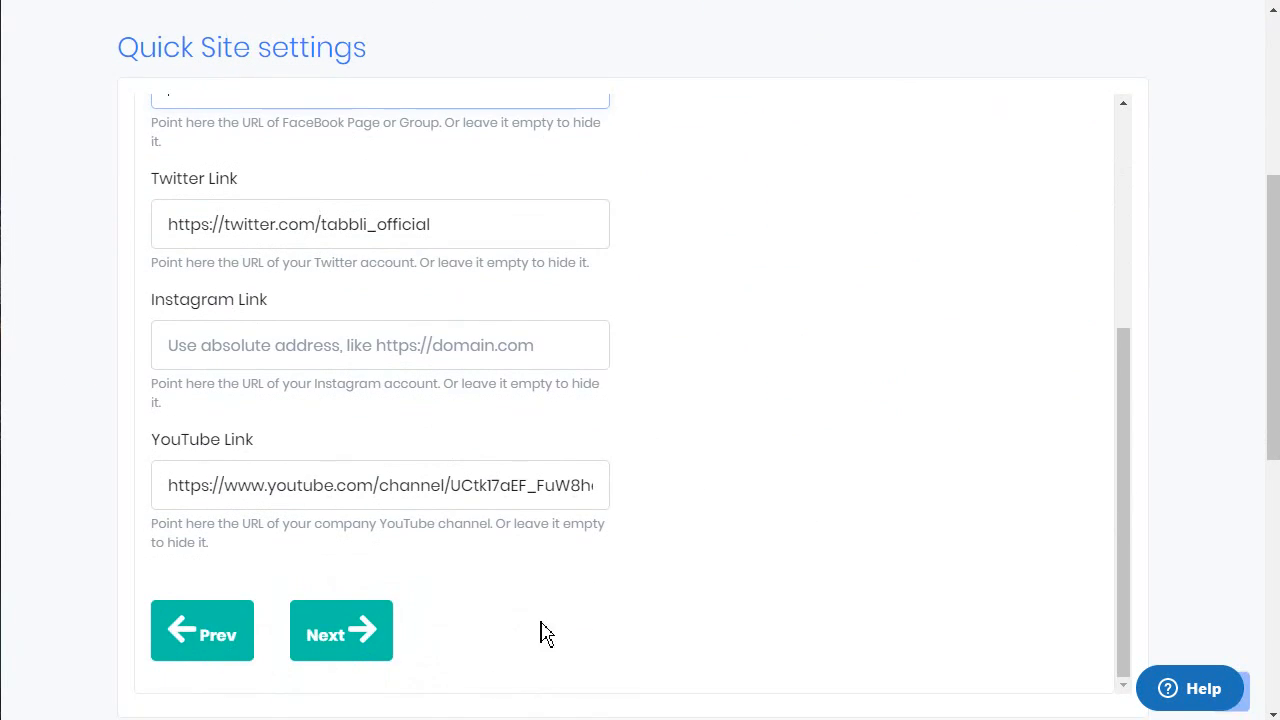
pyautogui.click(336, 648)
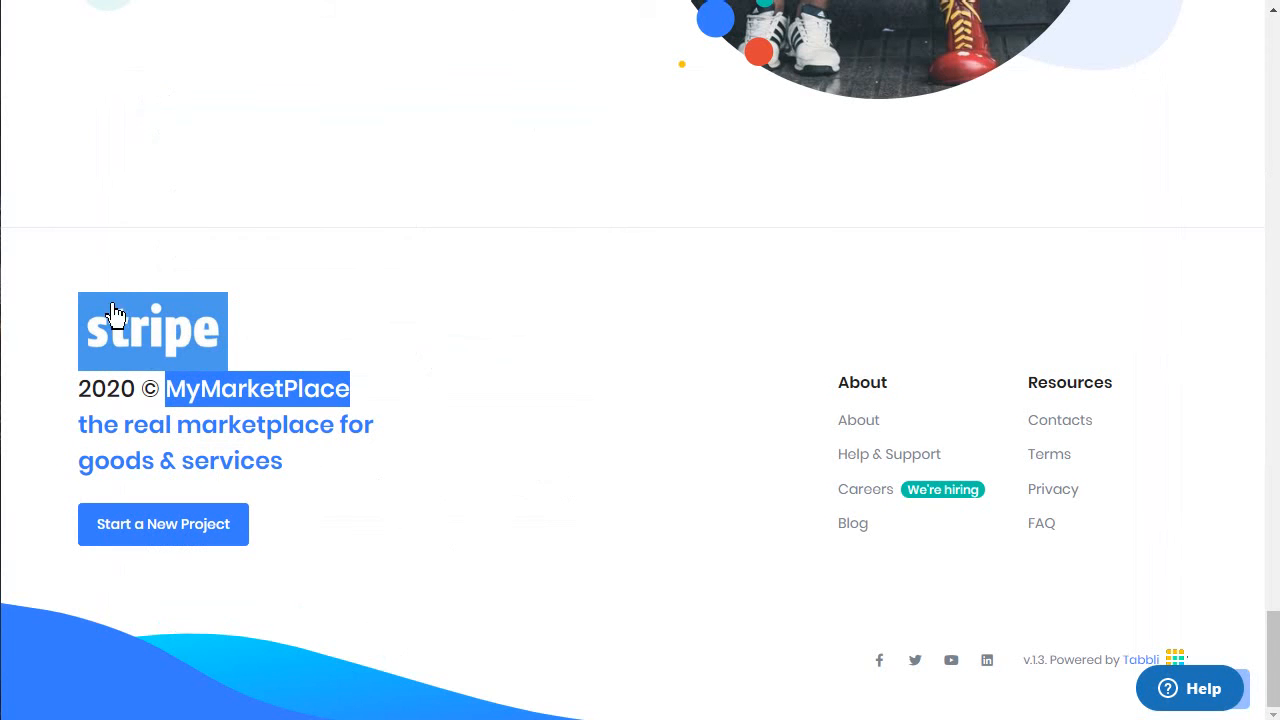
# Step: Check the social icons in the start page footer and highlight the template version beside them
pyautogui.click(422, 290)
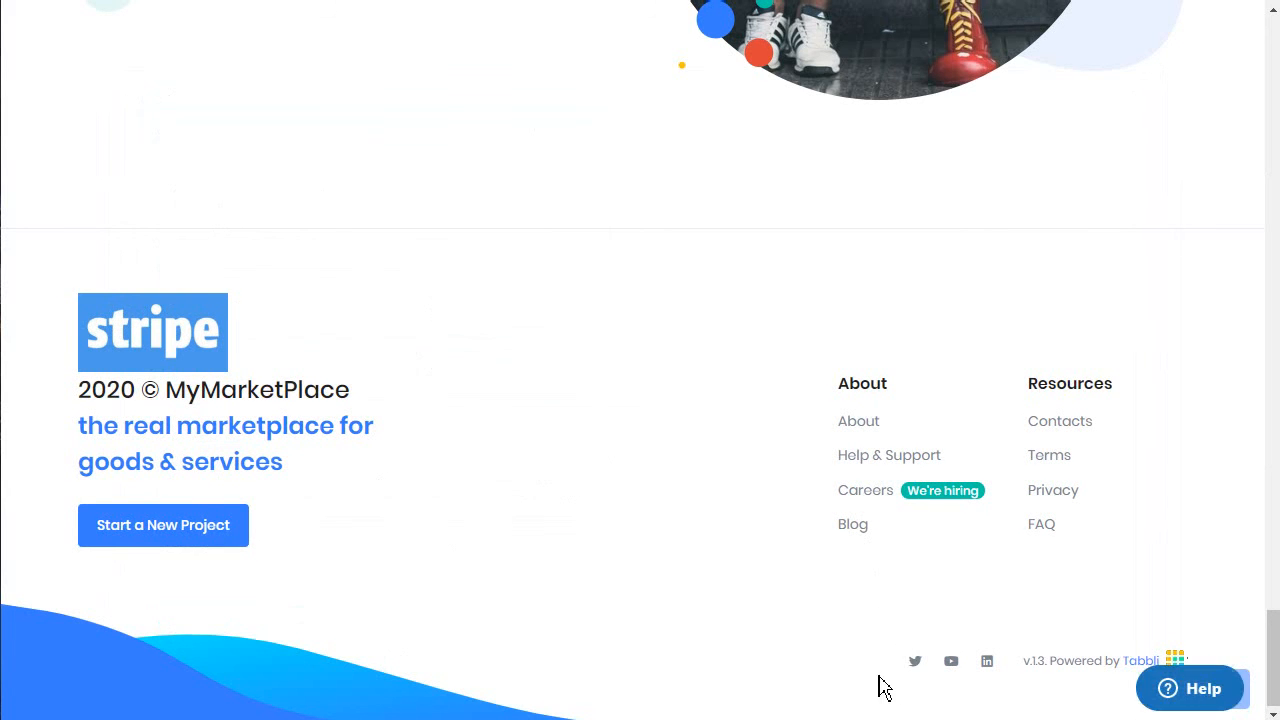
pyautogui.click(1025, 661)
pyautogui.doubleClick(1027, 661)
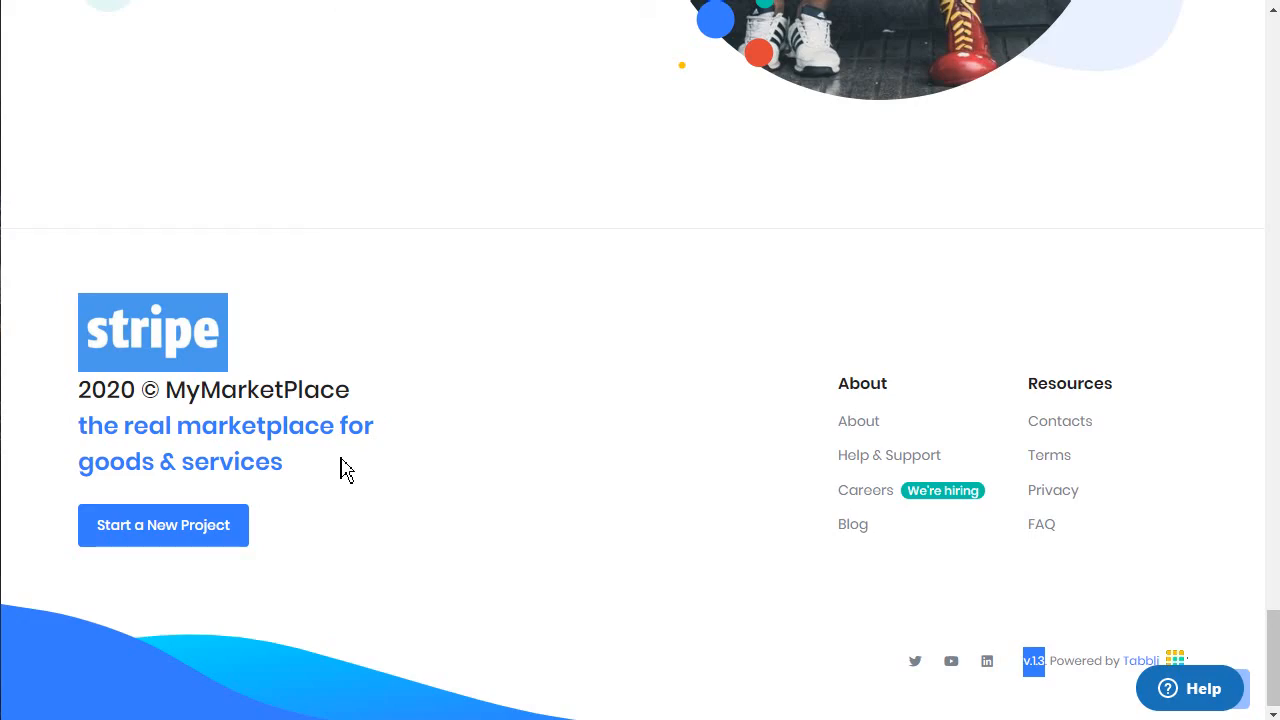
# Step: Look over the start page's header links, hero search area, company logos, marketplace categories and item cards
pyautogui.scroll(8, 490, 438)
pyautogui.scroll(15, 490, 438)
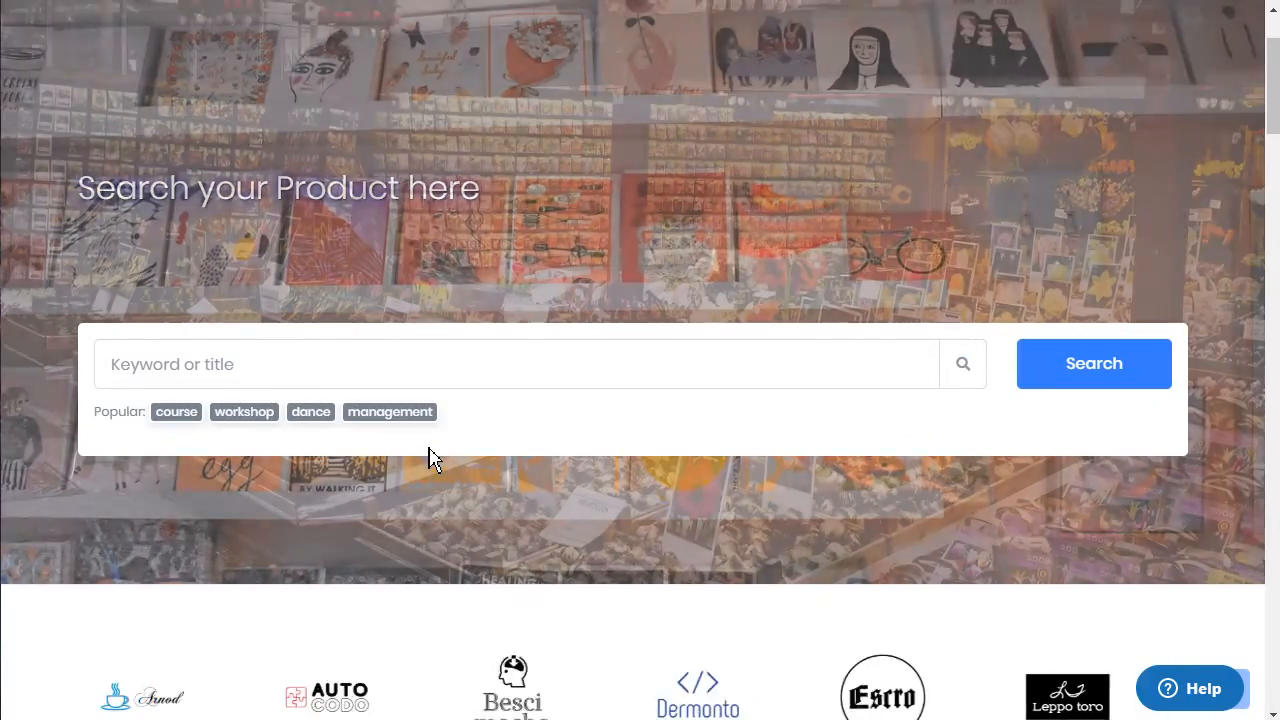
pyautogui.scroll(-6, 449, 491)
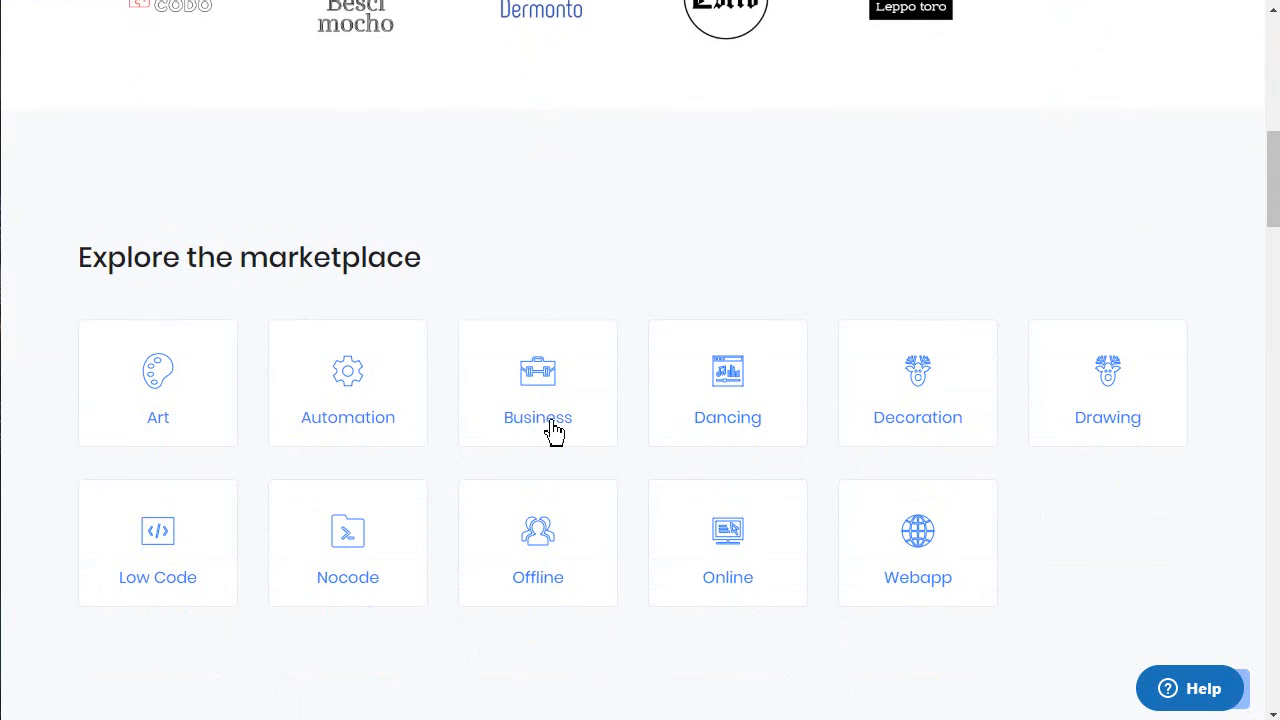
pyautogui.scroll(5, 506, 278)
pyautogui.scroll(4, 506, 277)
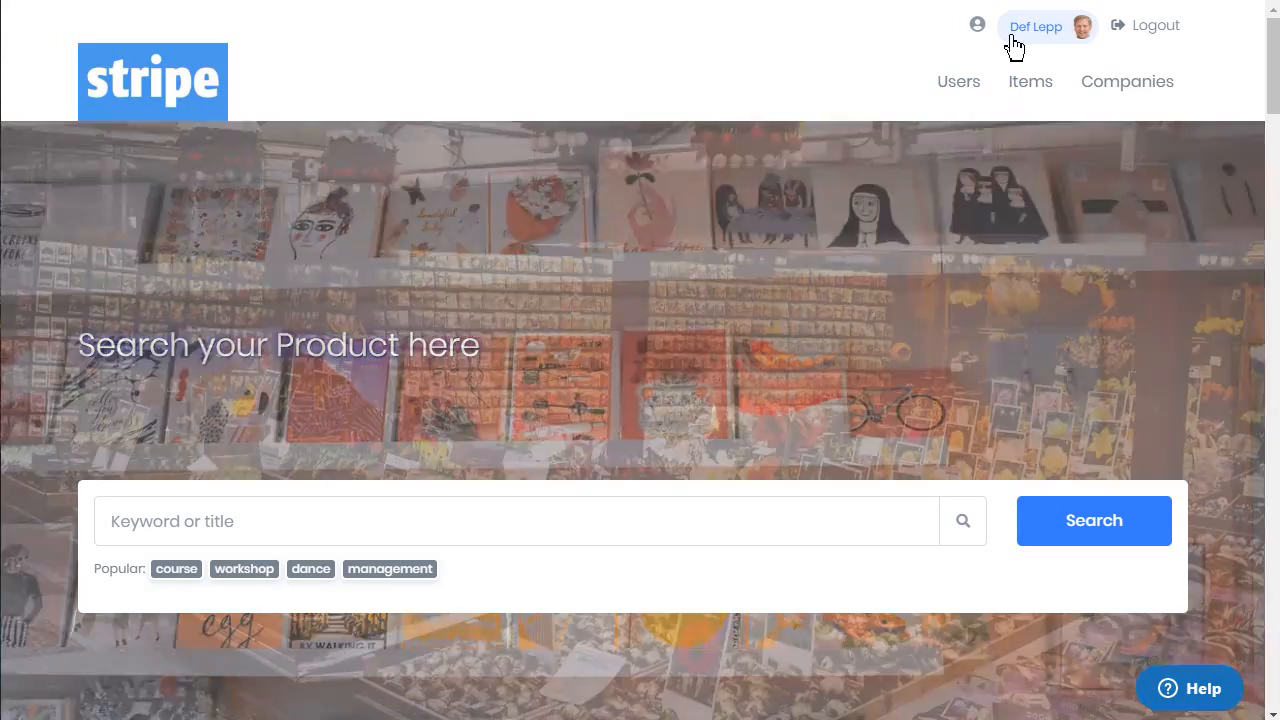
pyautogui.scroll(-3, 617, 178)
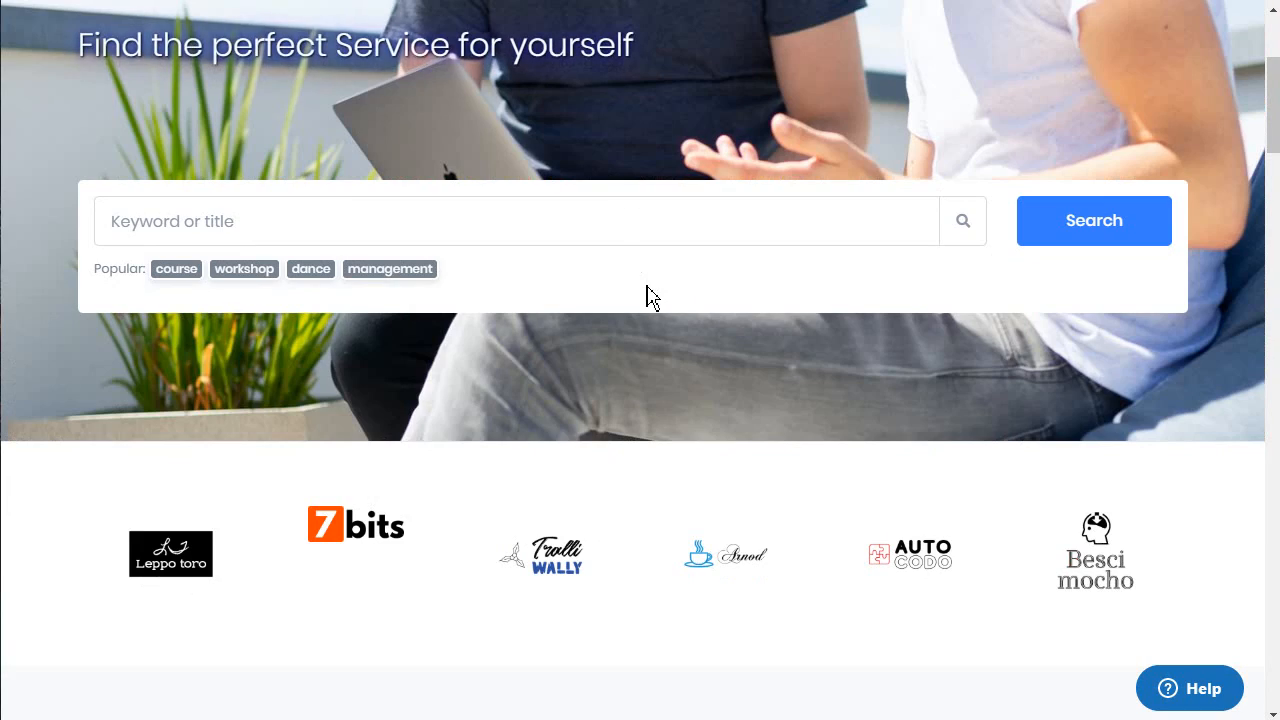
pyautogui.scroll(-1, 648, 297)
pyautogui.scroll(4, 651, 371)
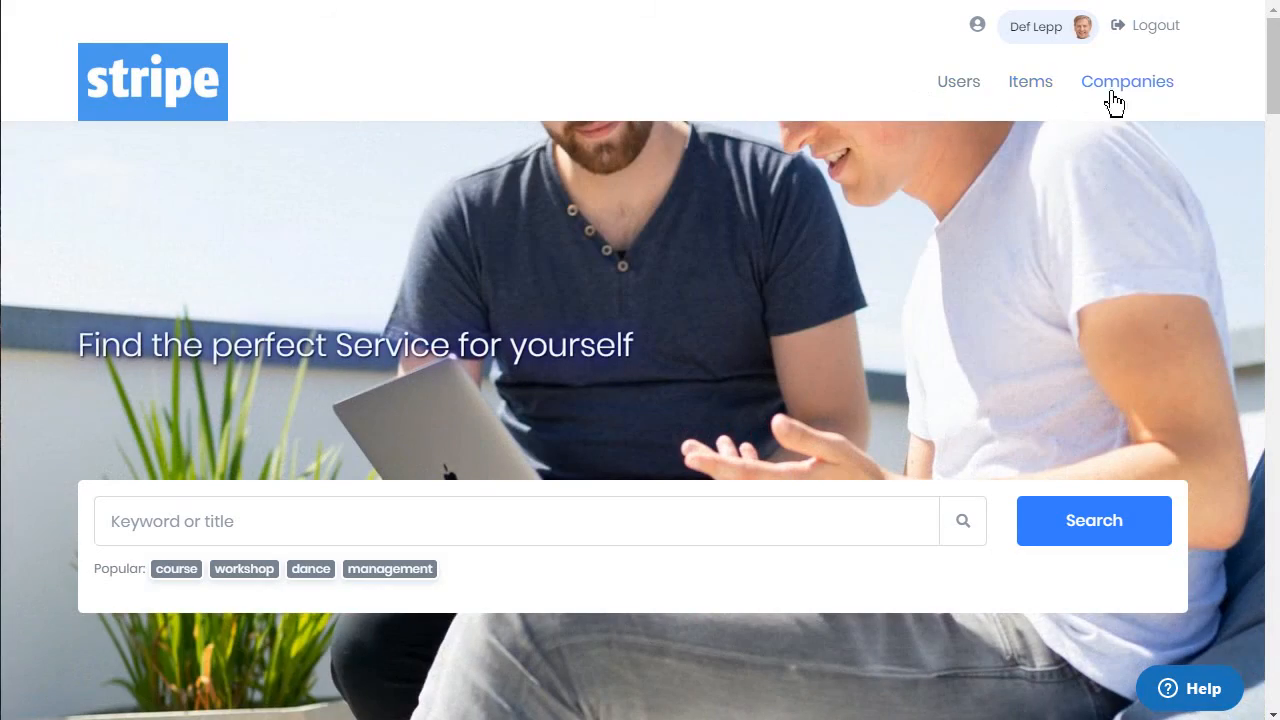
pyautogui.scroll(-20, 1168, 263)
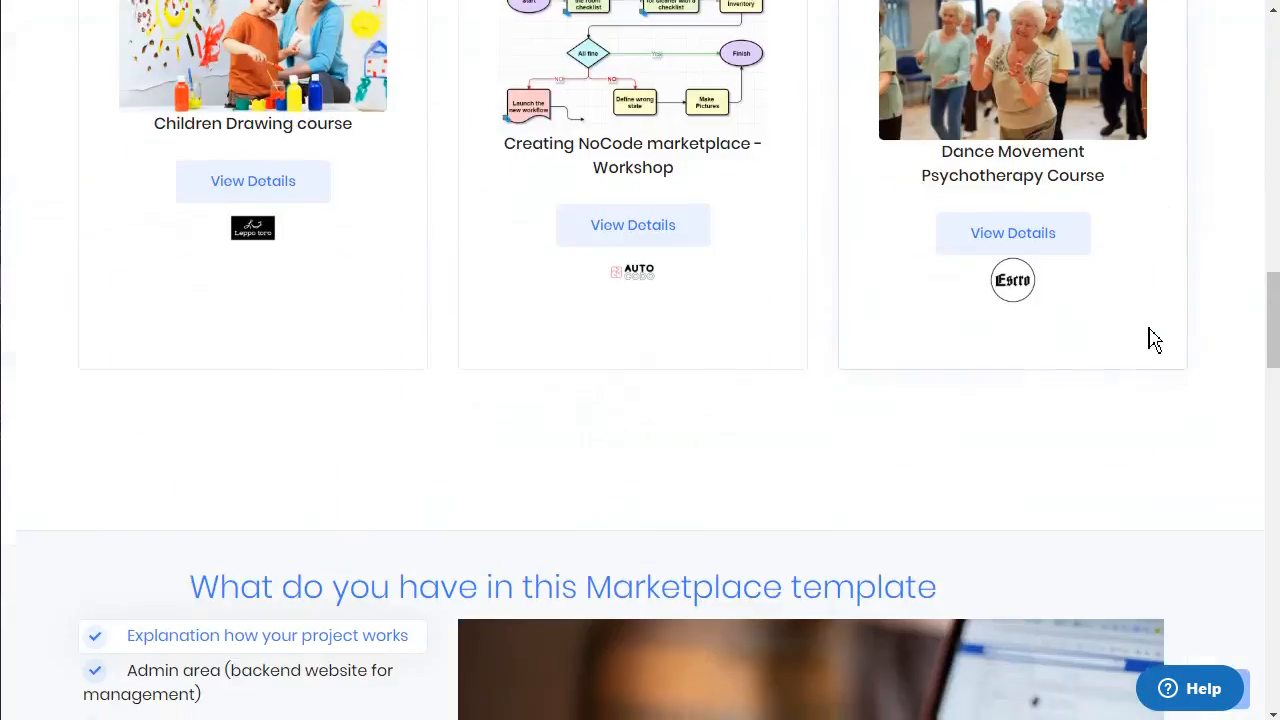
# Step: View the Contacts, Terms and FAQ pages linked under Resources in the site footer
pyautogui.scroll(-15, 1158, 343)
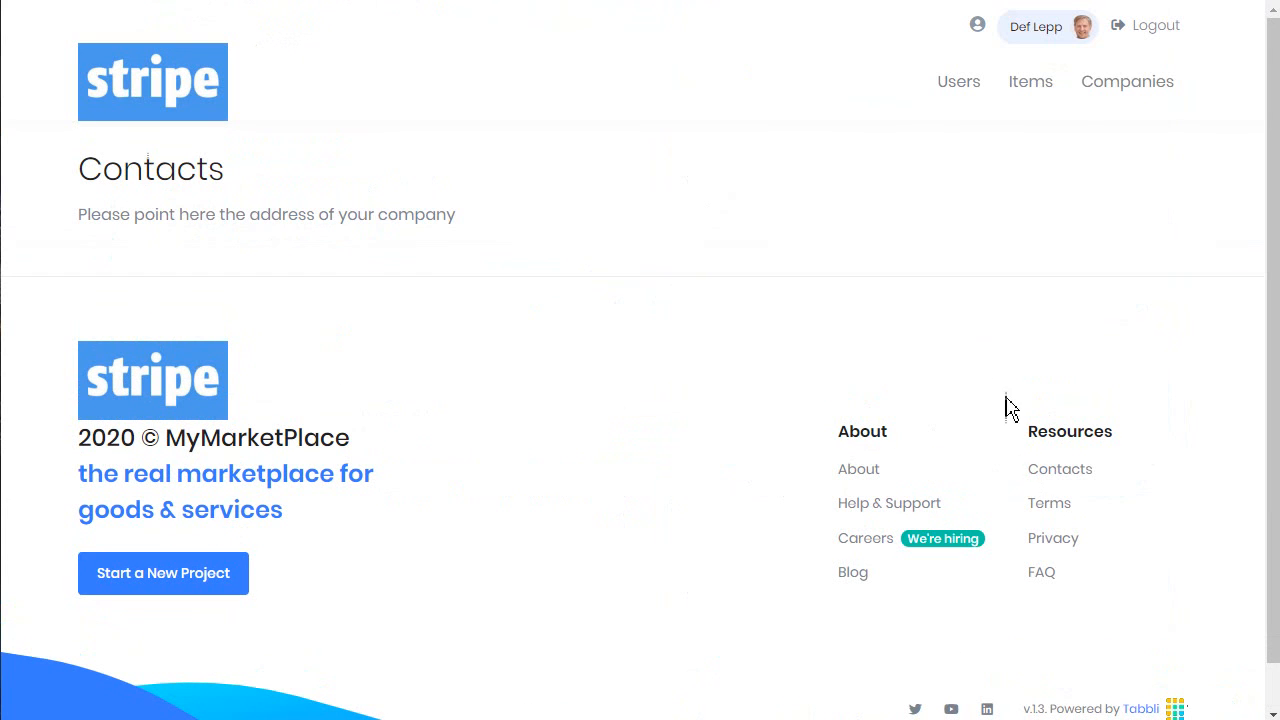
pyautogui.click(1058, 512)
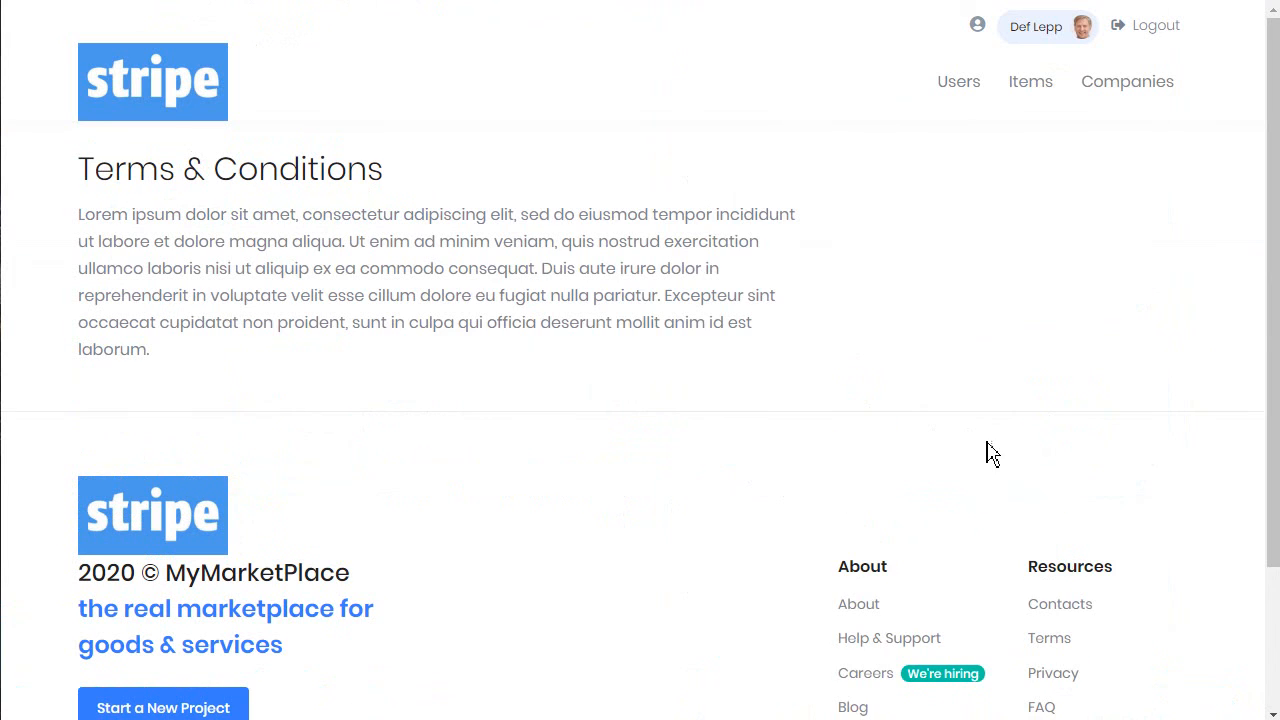
pyautogui.scroll(-1, 797, 376)
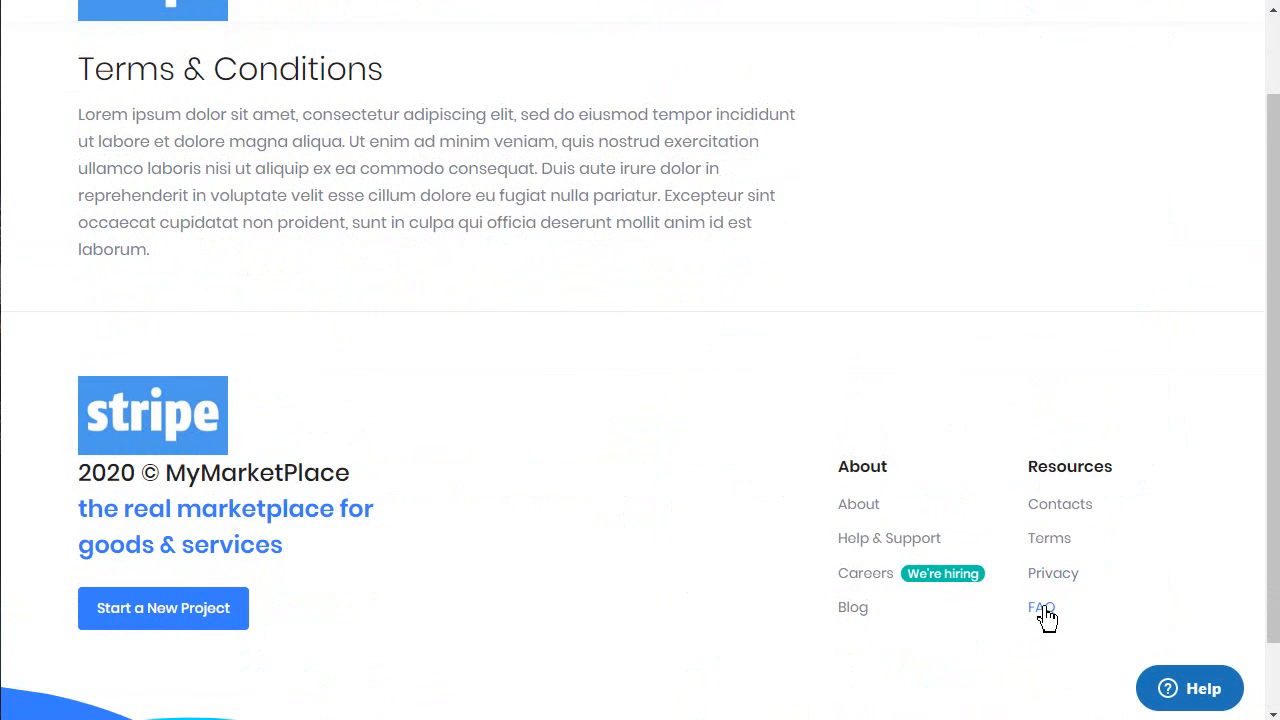
pyautogui.click(1041, 609)
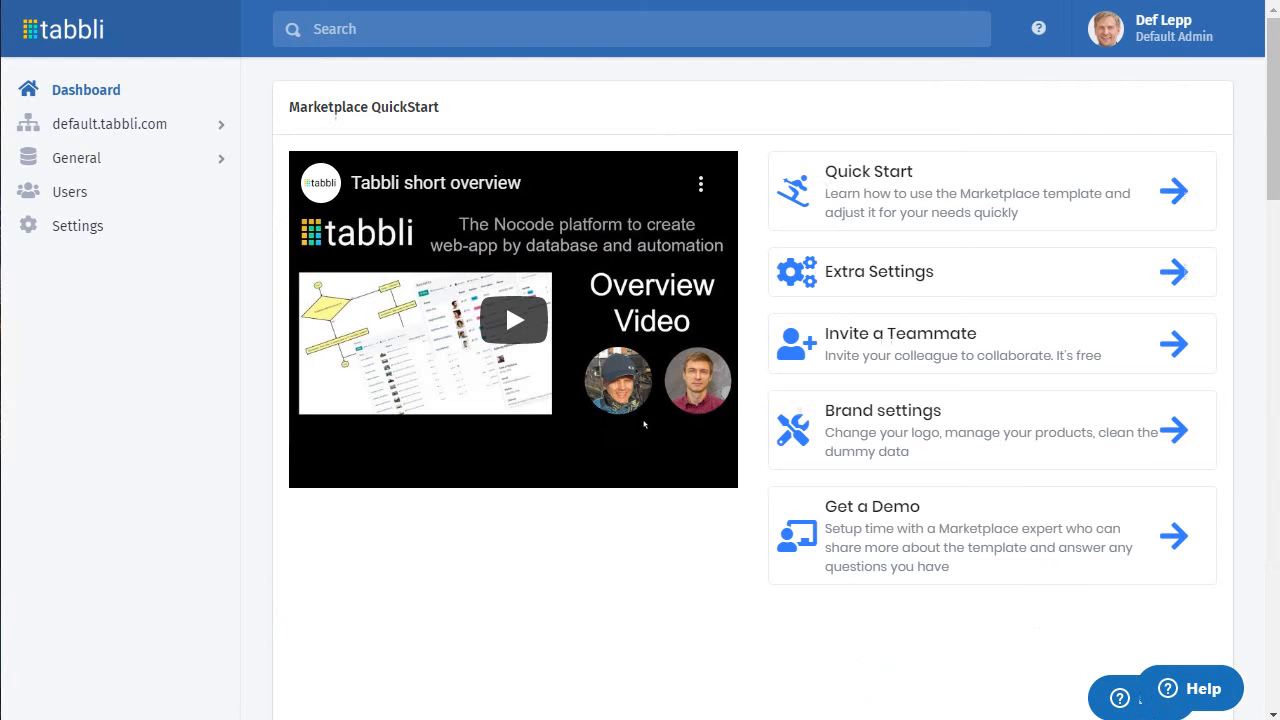
# Step: Browse the Categories and Tags collections under General in the admin area, and return to the Quick Site settings
pyautogui.click(80, 160)
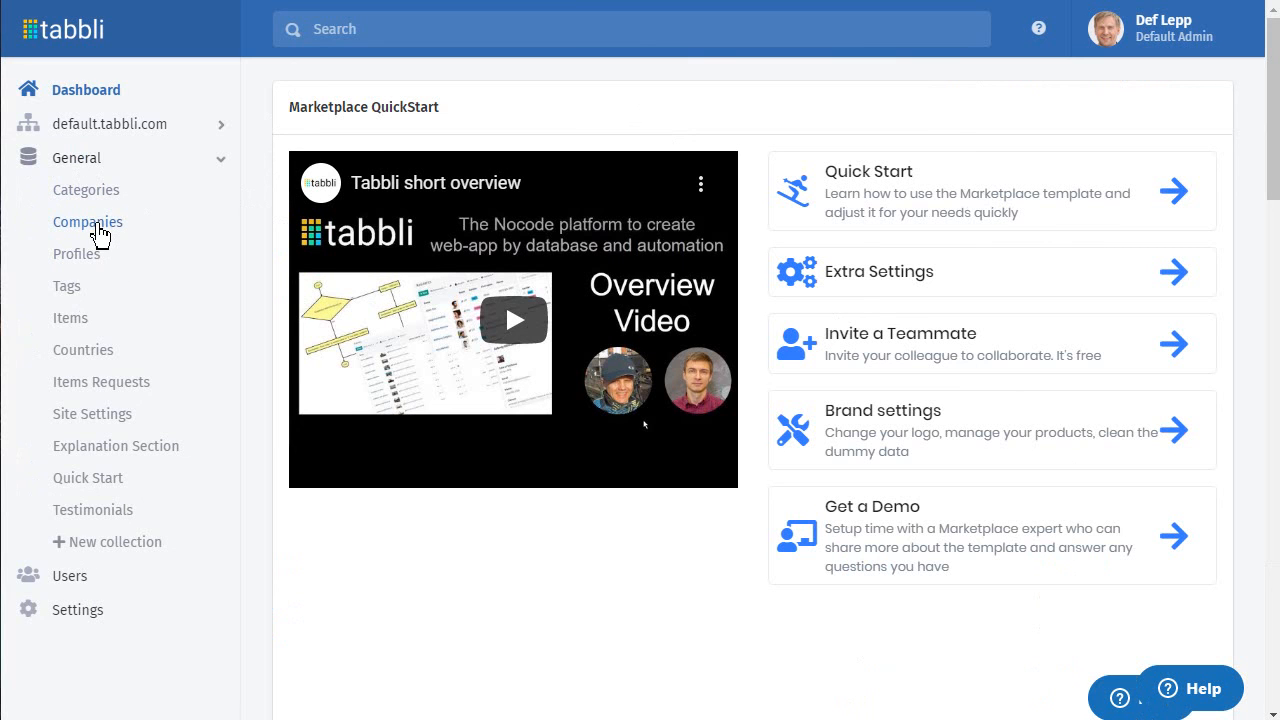
pyautogui.click(98, 228)
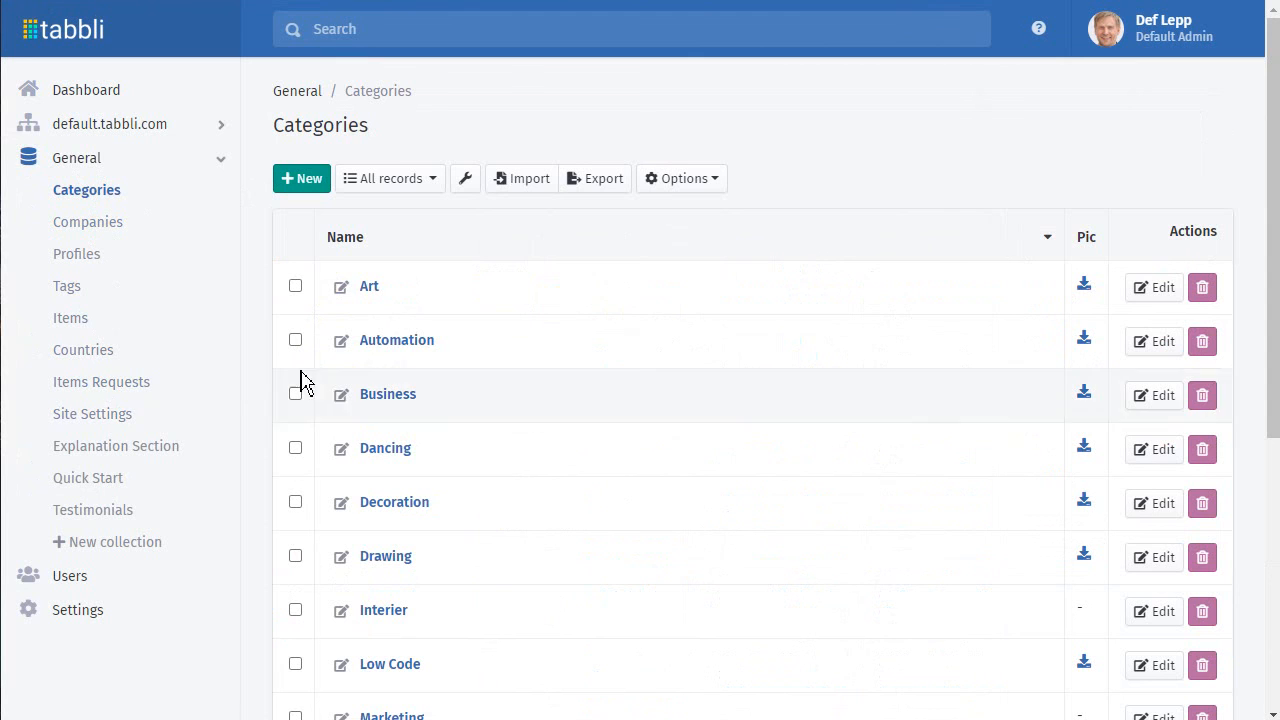
pyautogui.scroll(-3, 300, 385)
pyautogui.click(70, 288)
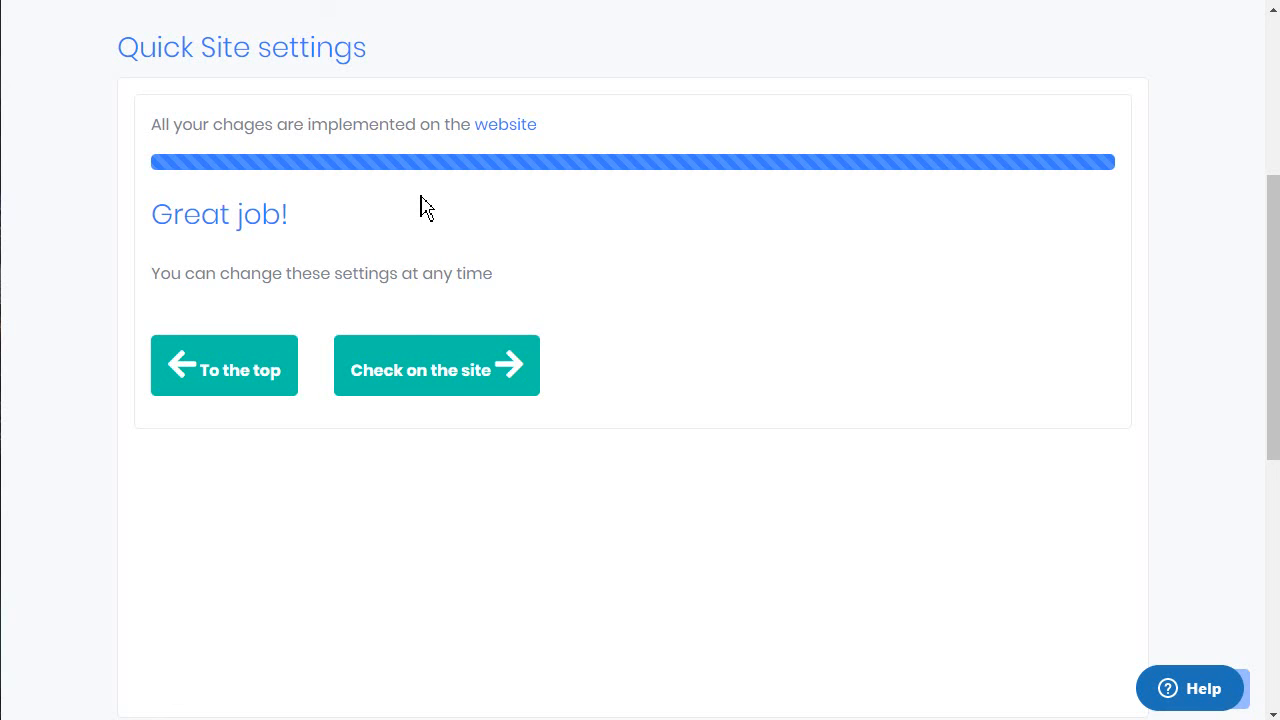
pyautogui.scroll(4, 655, 260)
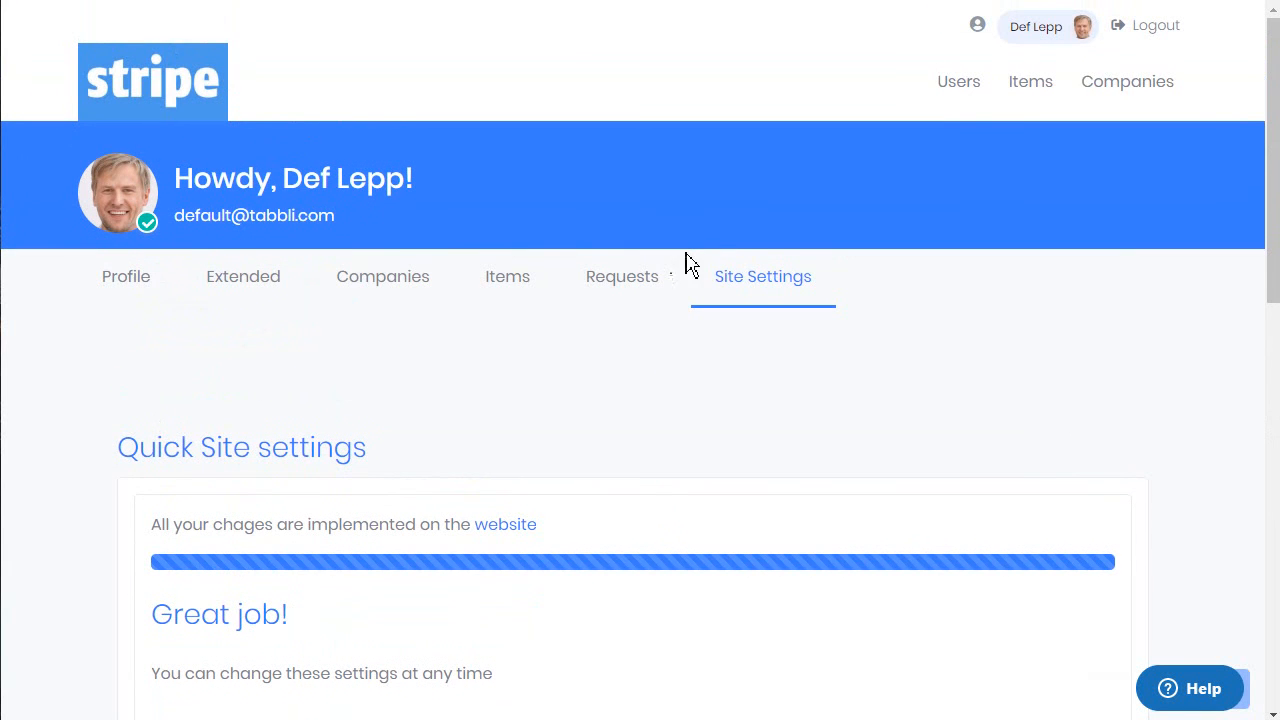